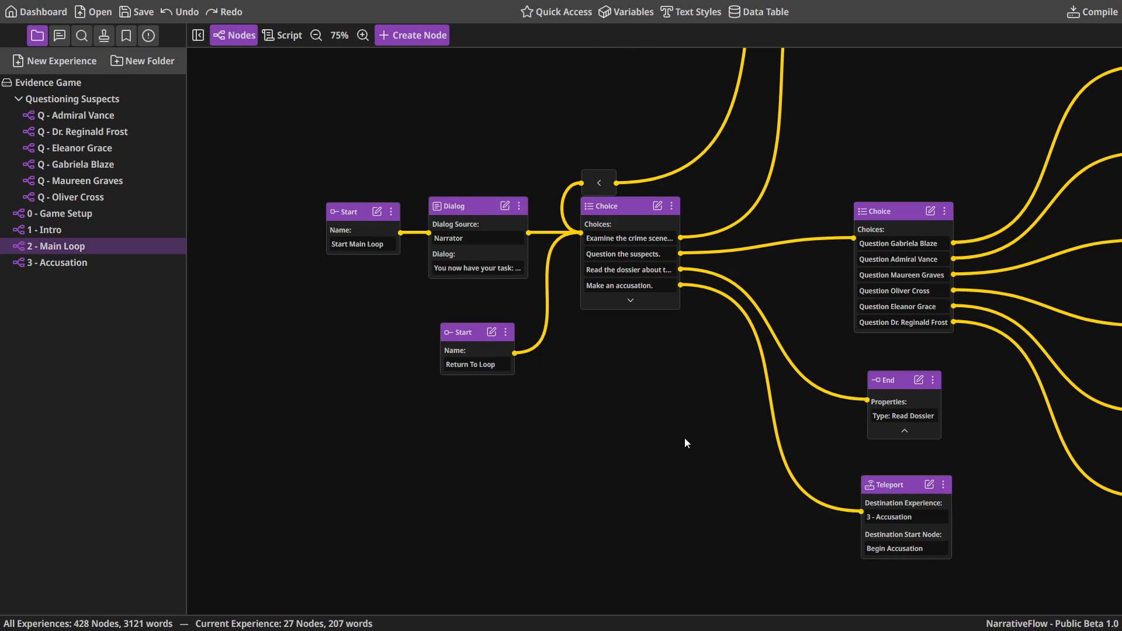
mouse_move(638, 407)
left_mouse_down()
mouse_move(663, 430)
mouse_move(615, 420)
mouse_move(643, 426)
left_mouse_up()
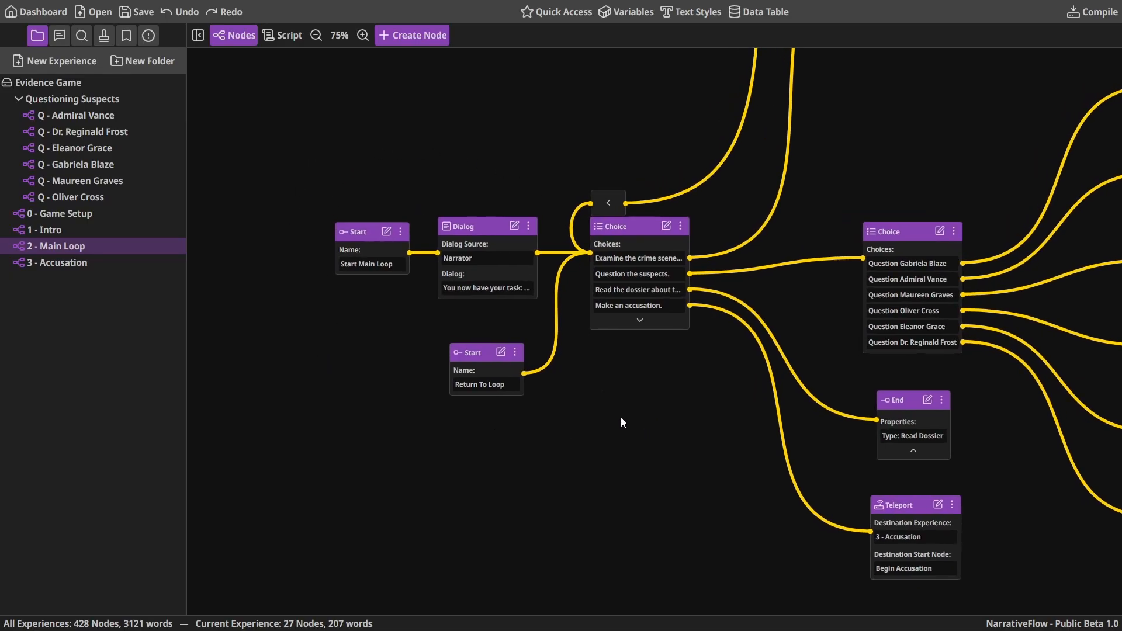
left_click_drag(627, 420, 634, 424)
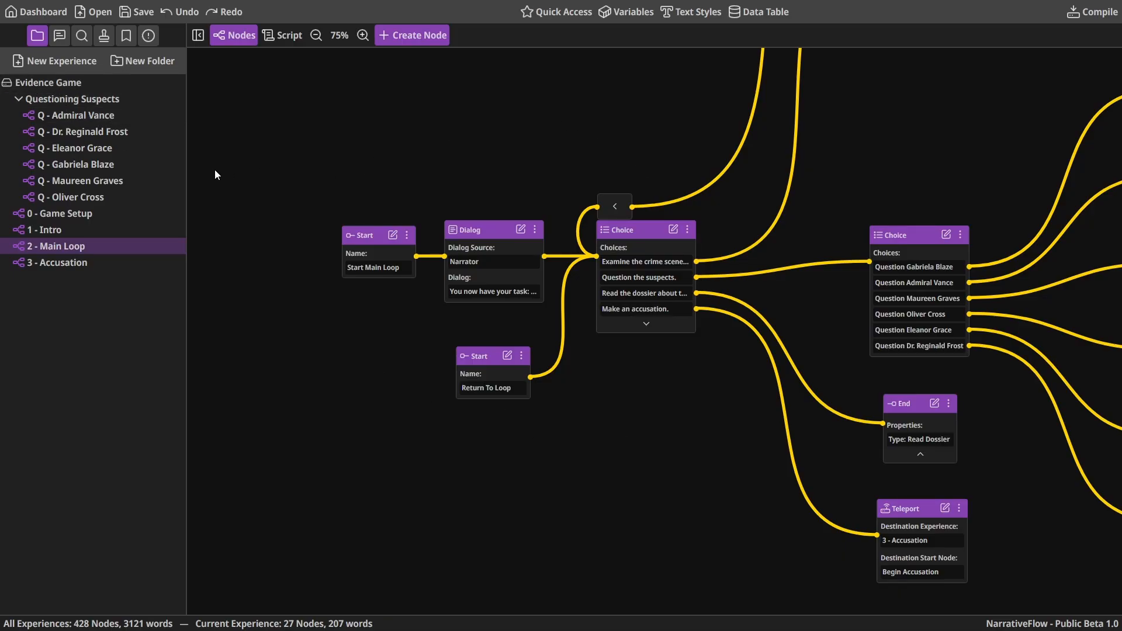
Open the Q - Admiral Vance experience and look over its entire node graph
left_click(71, 116)
scroll(467, 218, "down", 5)
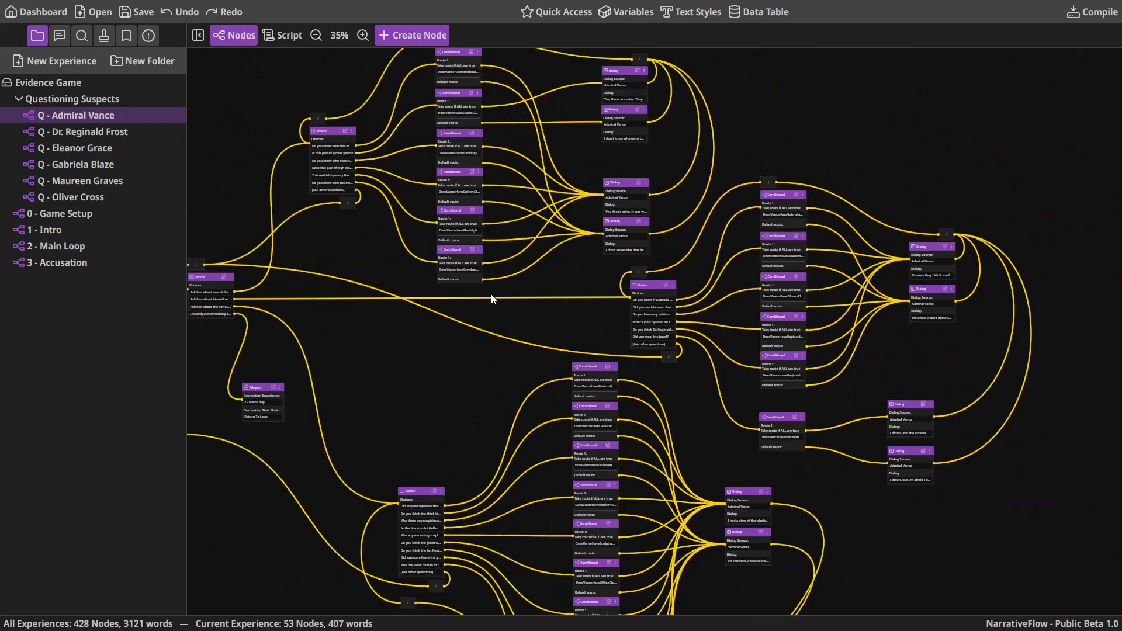
scroll(491, 293, "down", 3)
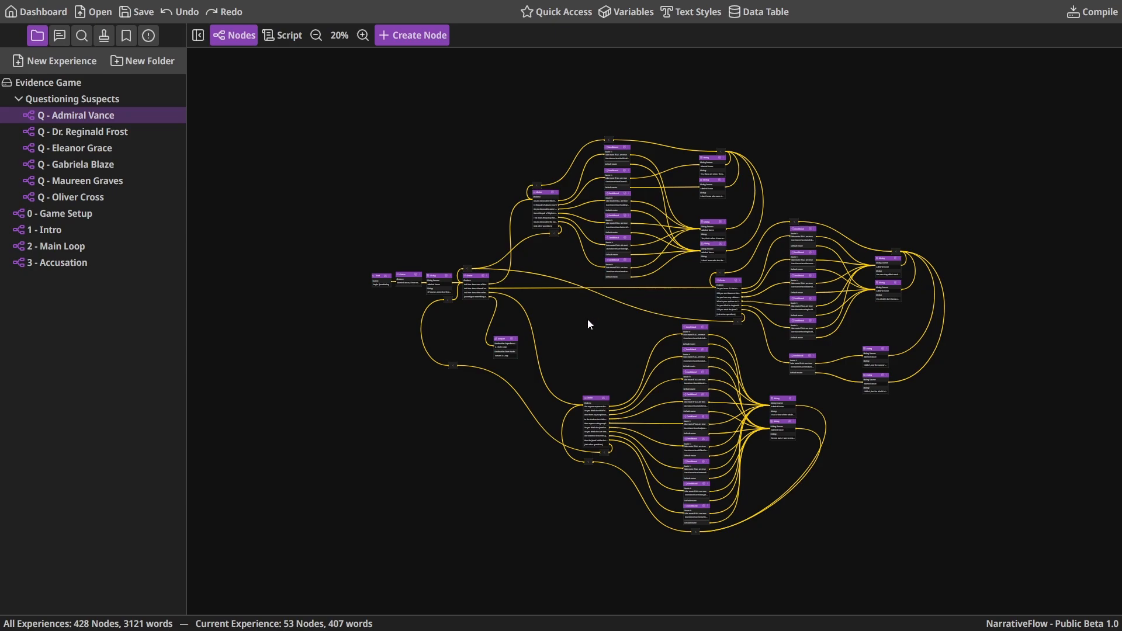
scroll(660, 325, "down", 1)
scroll(655, 320, "up", 2)
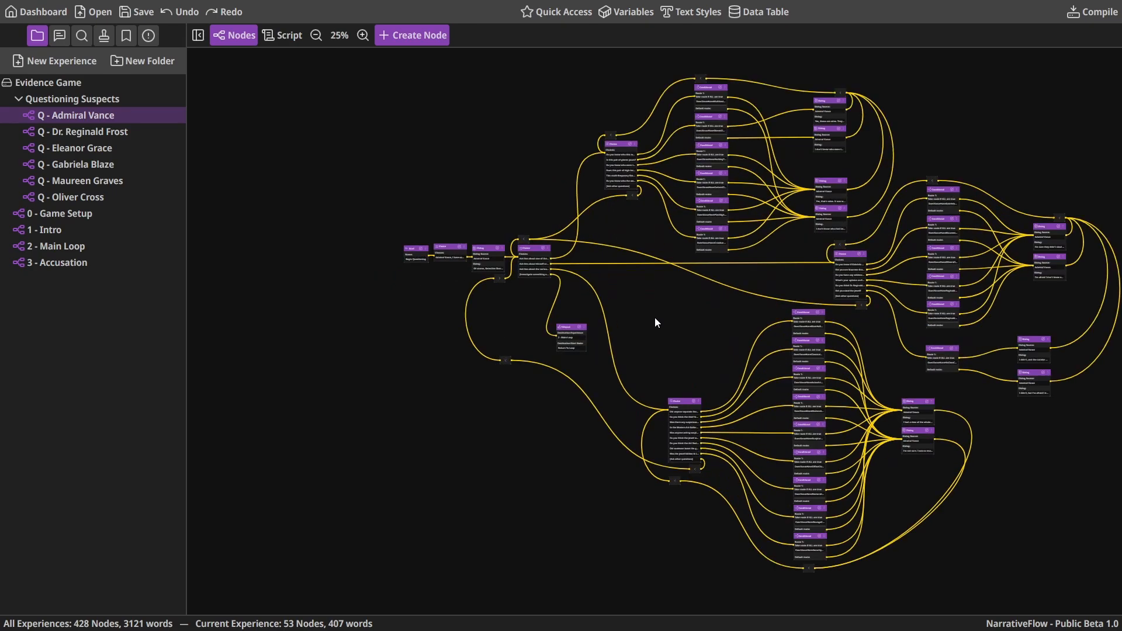
left_click_drag(658, 318, 581, 328)
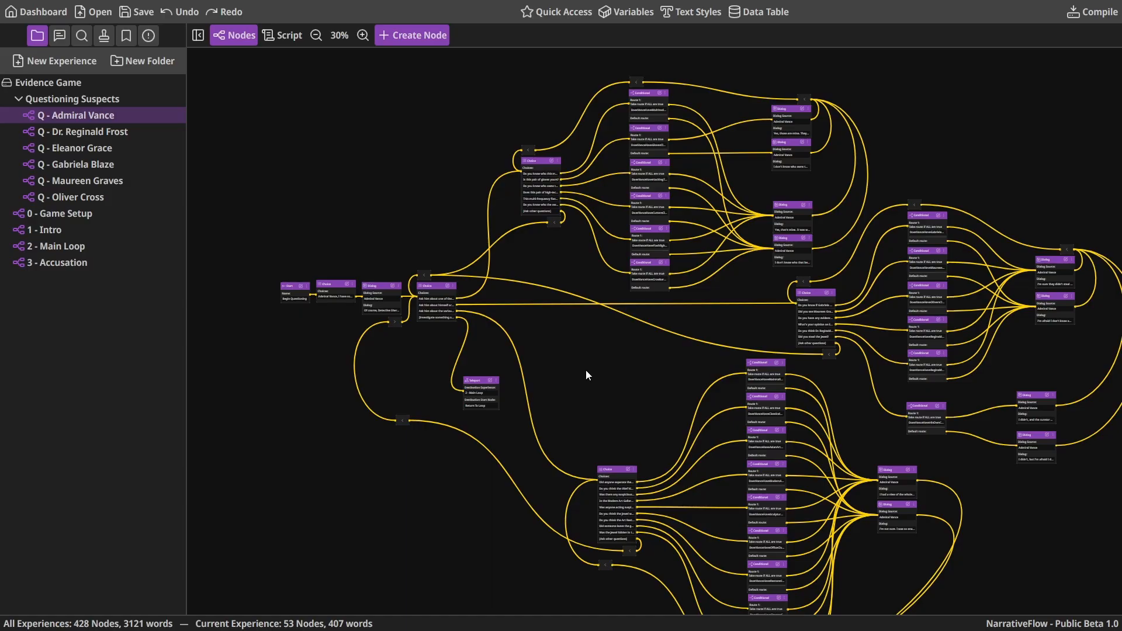
left_click_drag(586, 369, 781, 383)
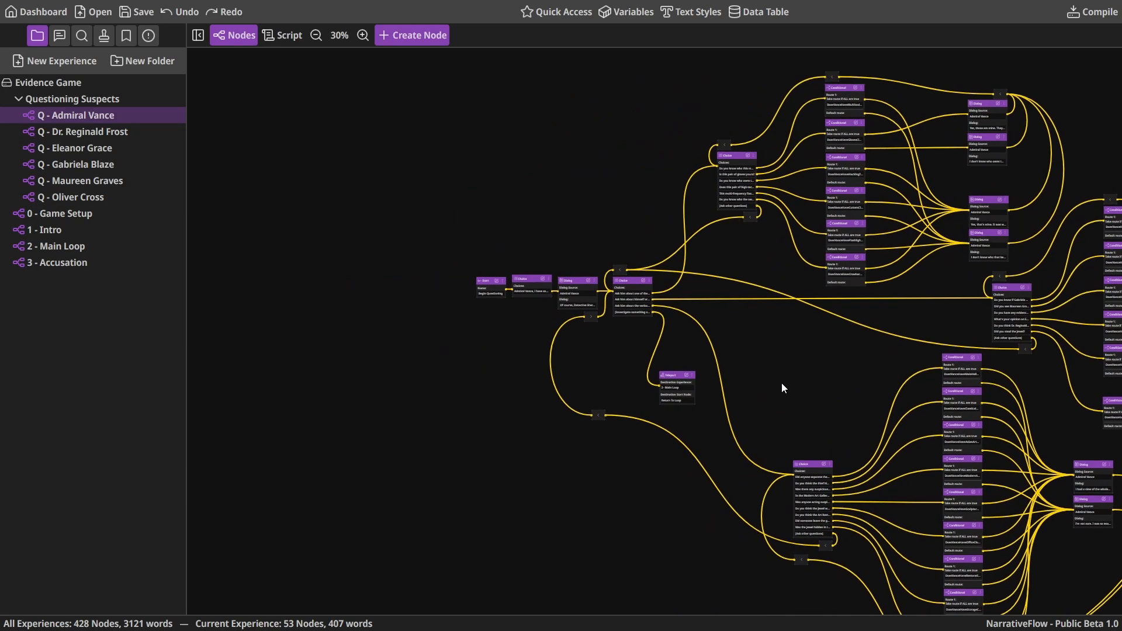
Open the Dialog node following the first Choice node at the start of the questioning for editing
scroll(461, 357, "up", 3)
left_click_drag(547, 365, 749, 403)
scroll(586, 379, "up", 3)
scroll(585, 371, "up", 1)
left_click_drag(582, 355, 416, 348)
scroll(646, 433, "down", 1)
left_click_drag(620, 432, 608, 438)
scroll(615, 430, "up", 1)
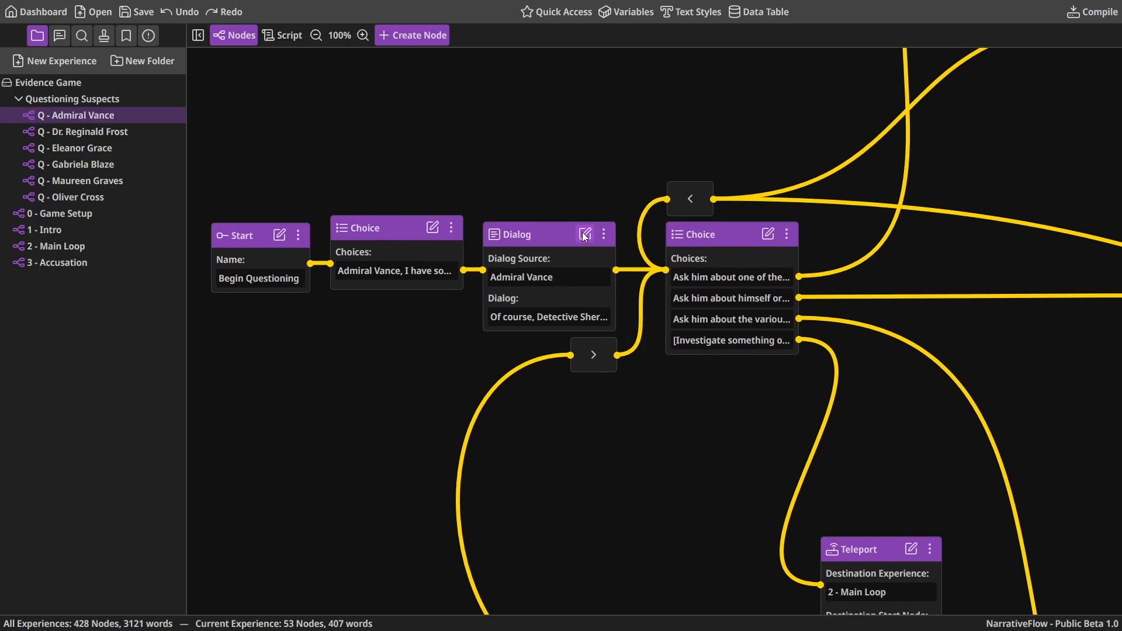
left_click(580, 234)
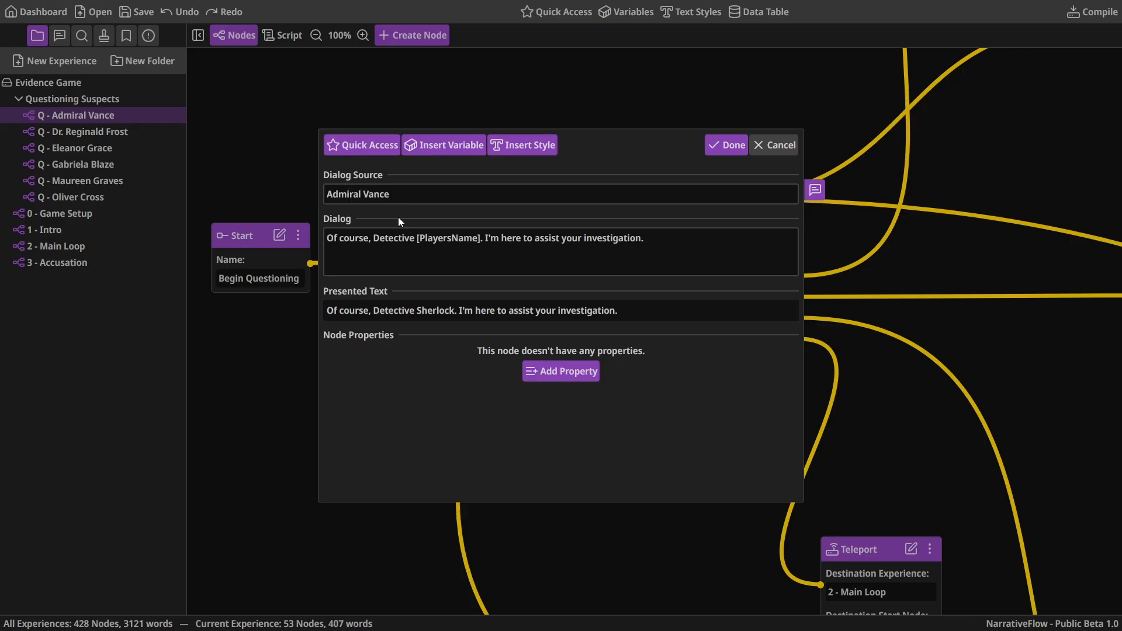
Examine how the [PlayersName] variable is used in the dialog and how it appears in the presented text
left_click_drag(373, 238, 480, 239)
left_click(416, 237)
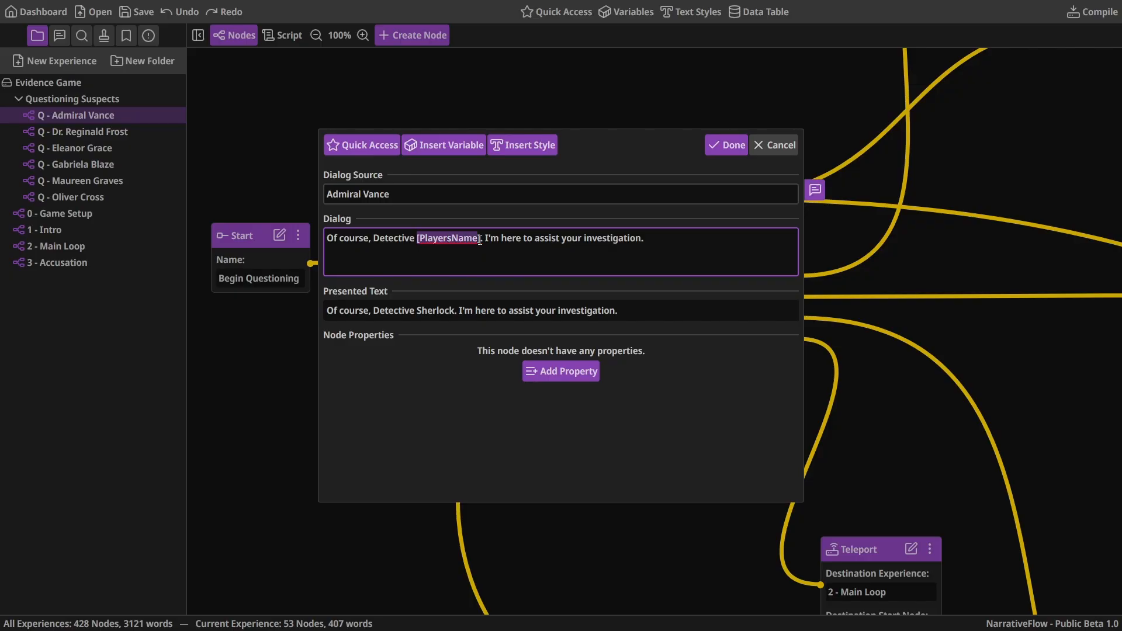
left_click(419, 240)
left_click(486, 245)
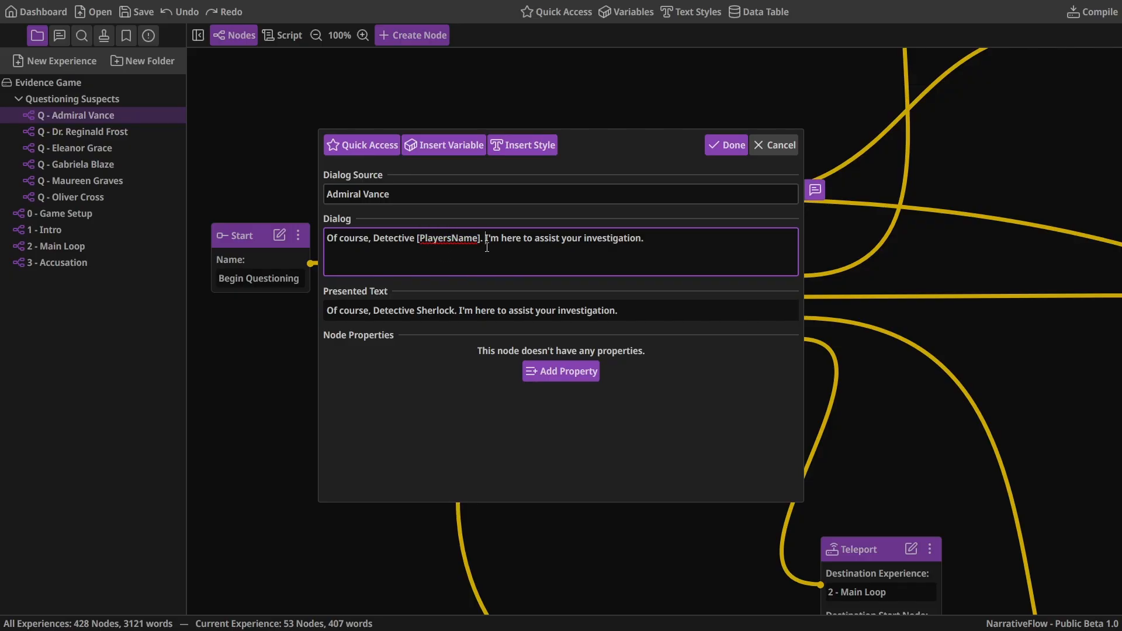
left_click(444, 289)
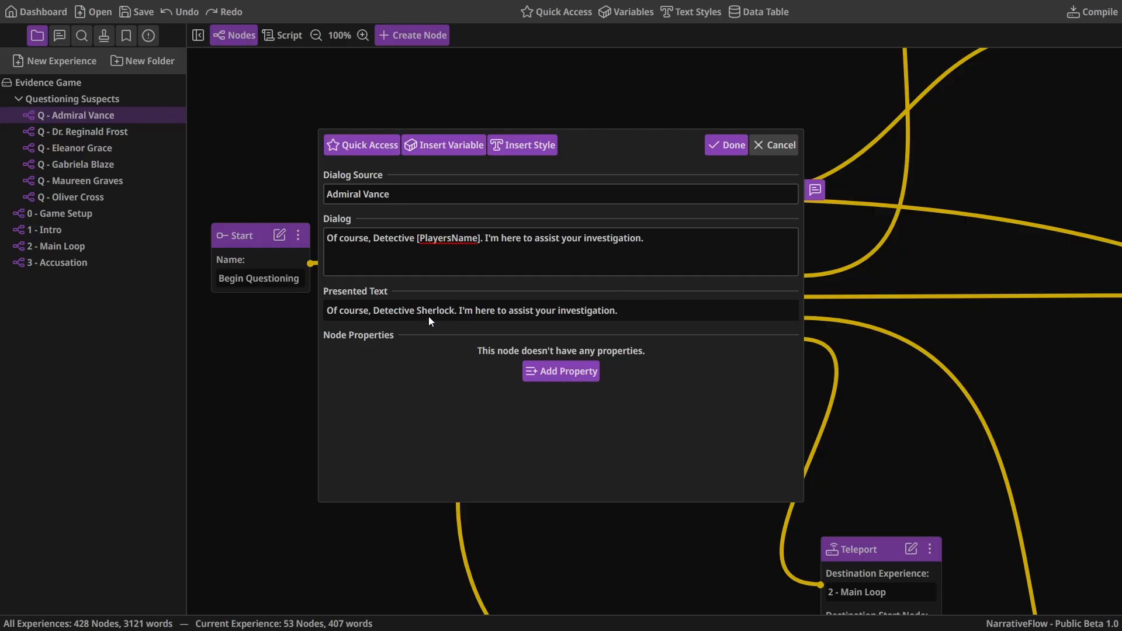
left_click(415, 239)
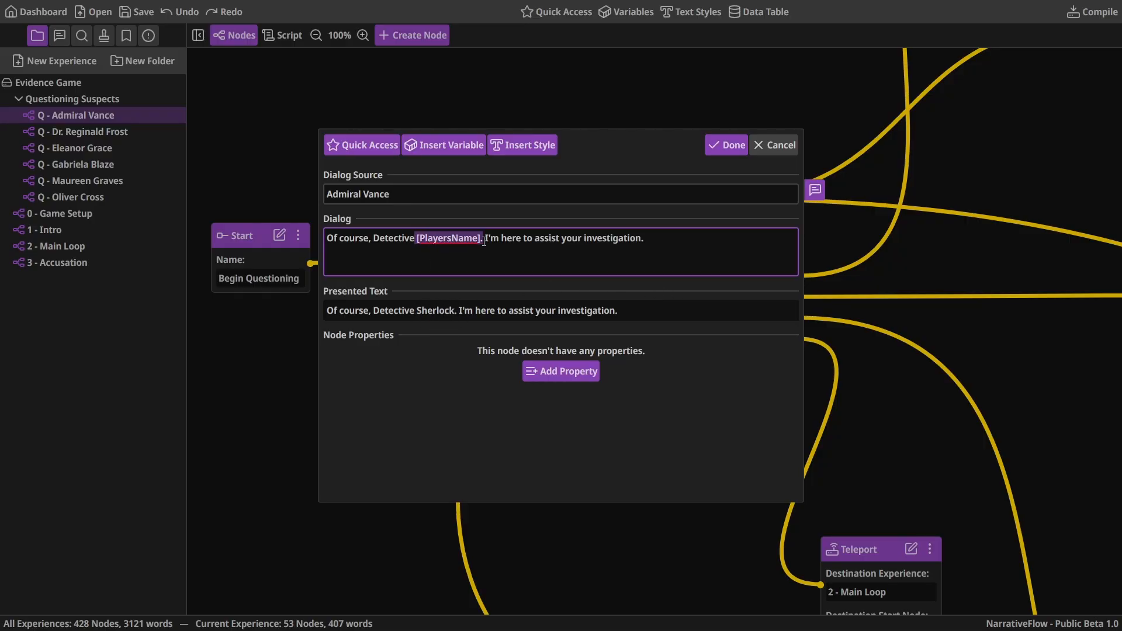
left_click(444, 259)
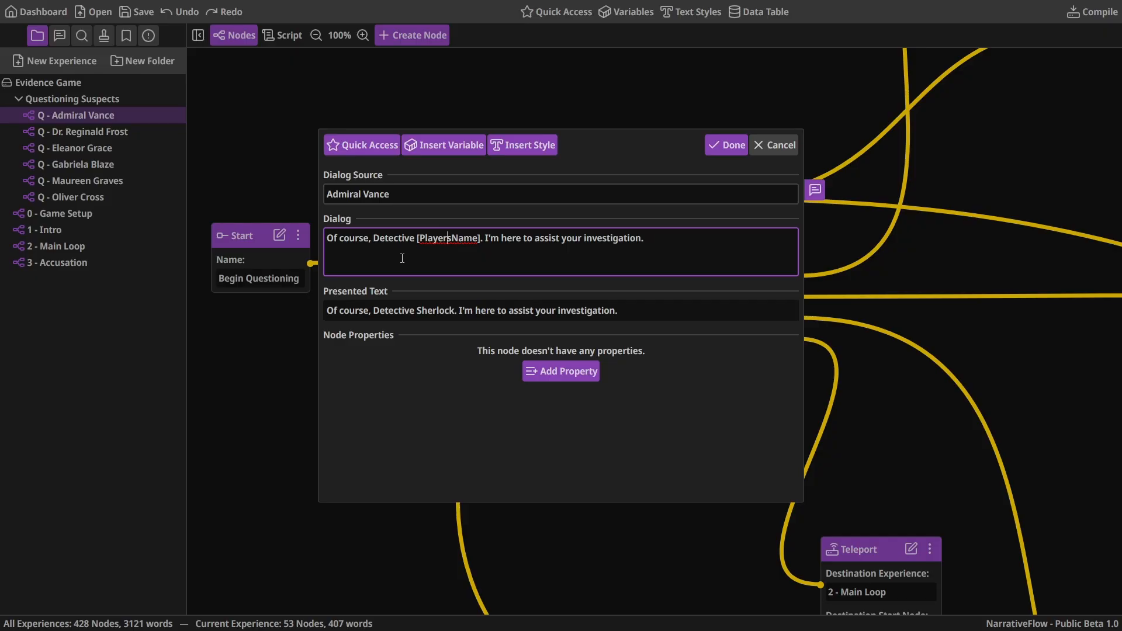
double_click(440, 241)
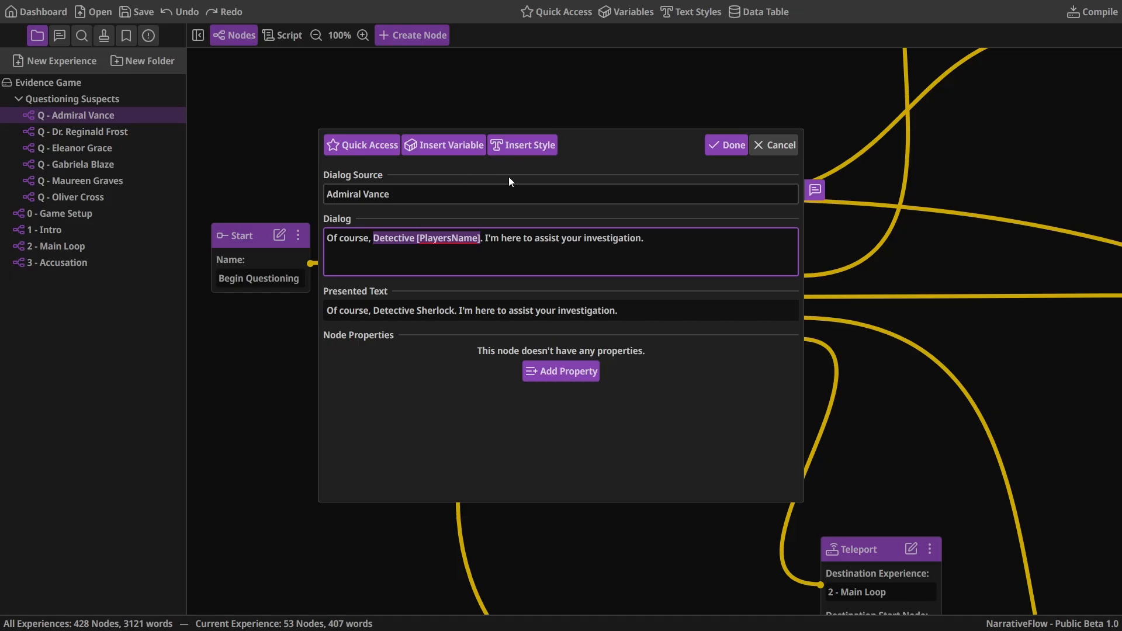
Apply the Blue text style to "Detective [PlayersName]" in the dialog
left_click(457, 244)
left_click_drag(374, 241, 479, 244)
left_click(533, 142)
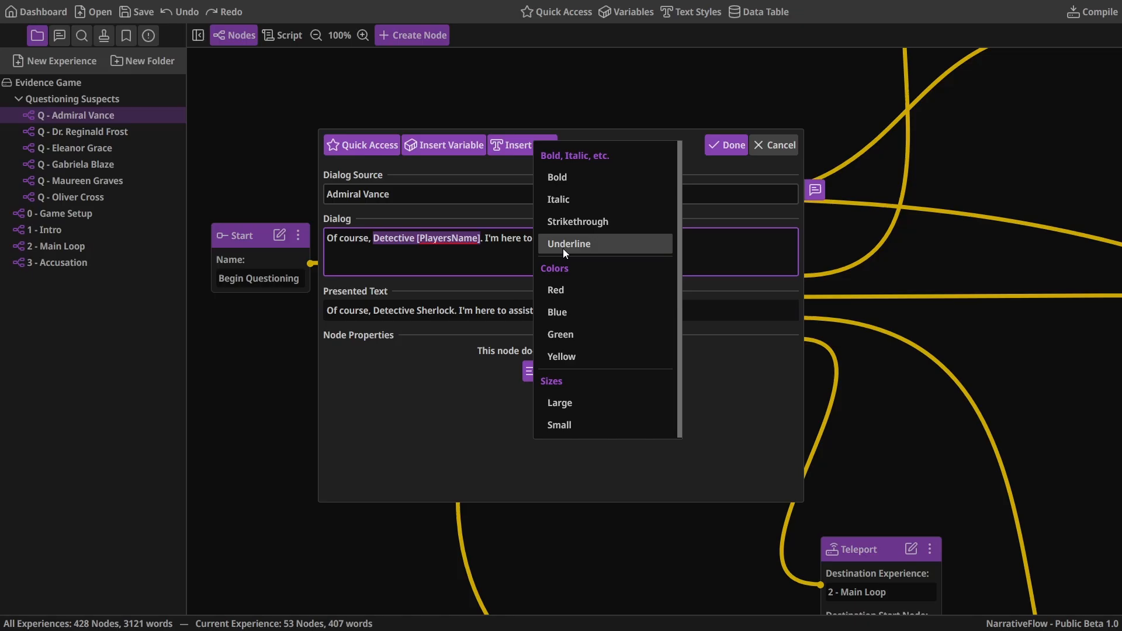
left_click(566, 308)
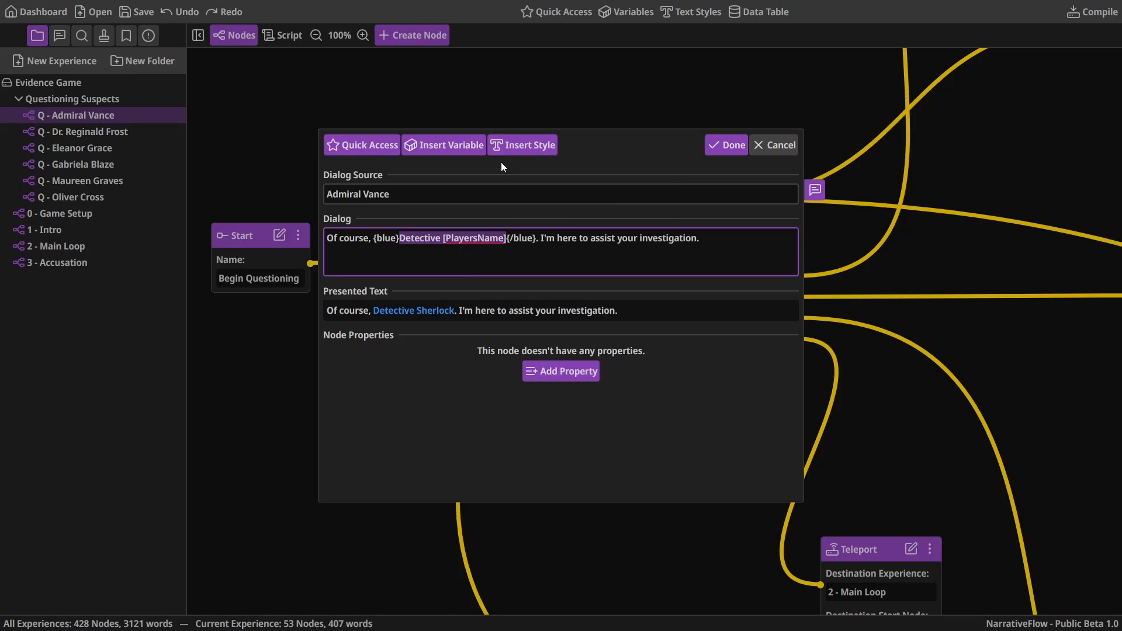
left_click(460, 258)
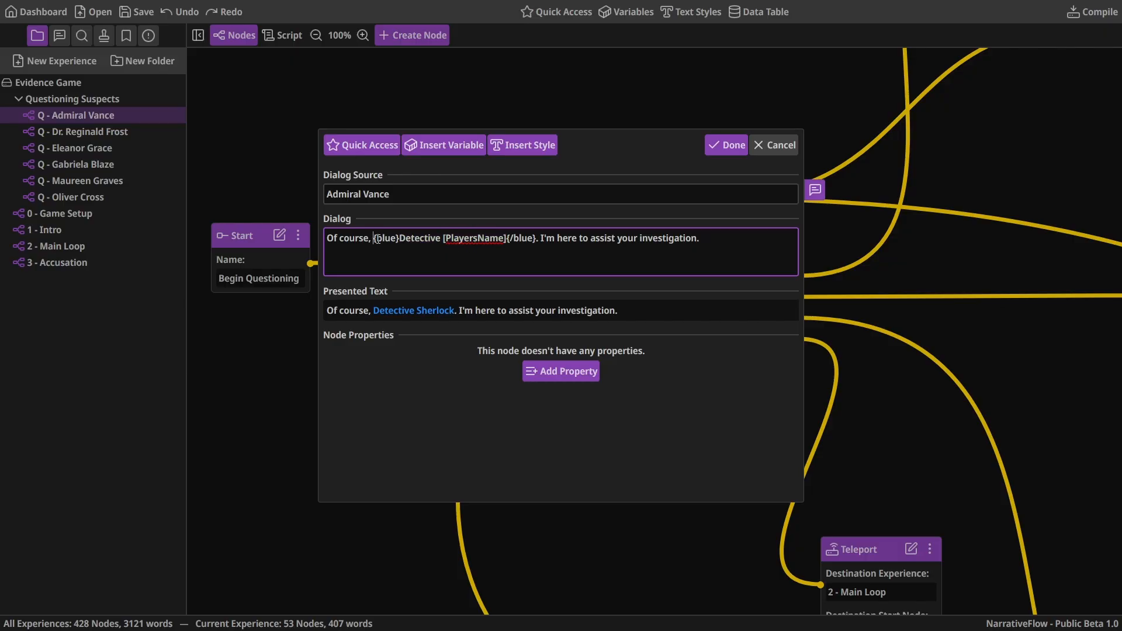
Remove "Detective [PlayersName]" and its surrounding blue style tags from the dialog text, and save the node
left_click_drag(400, 240, 506, 243)
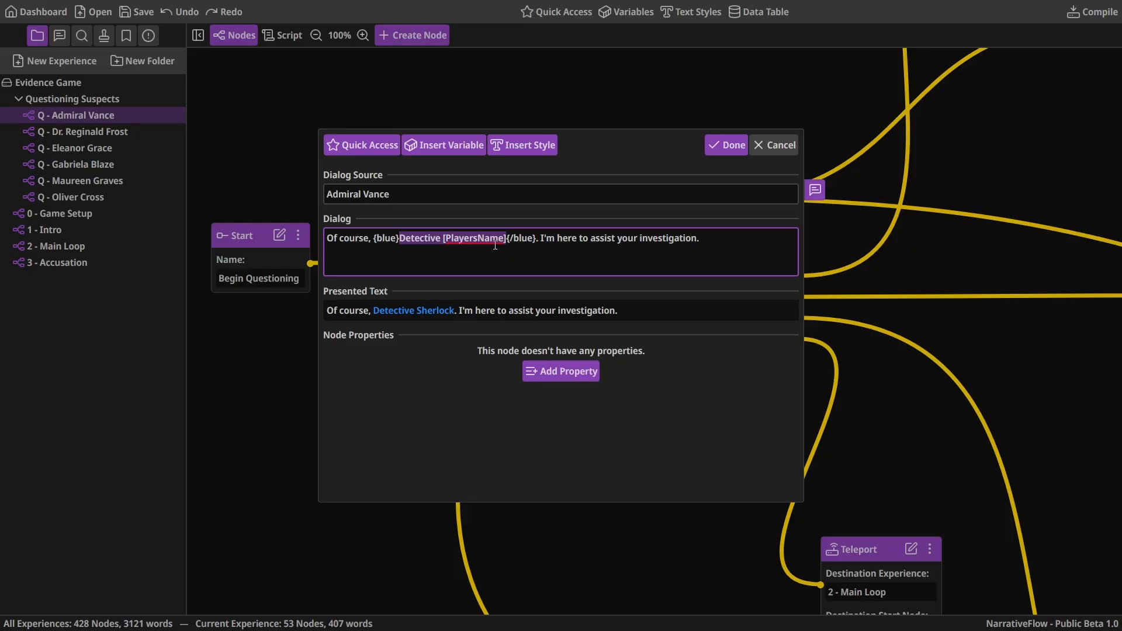
key("BackSpace")
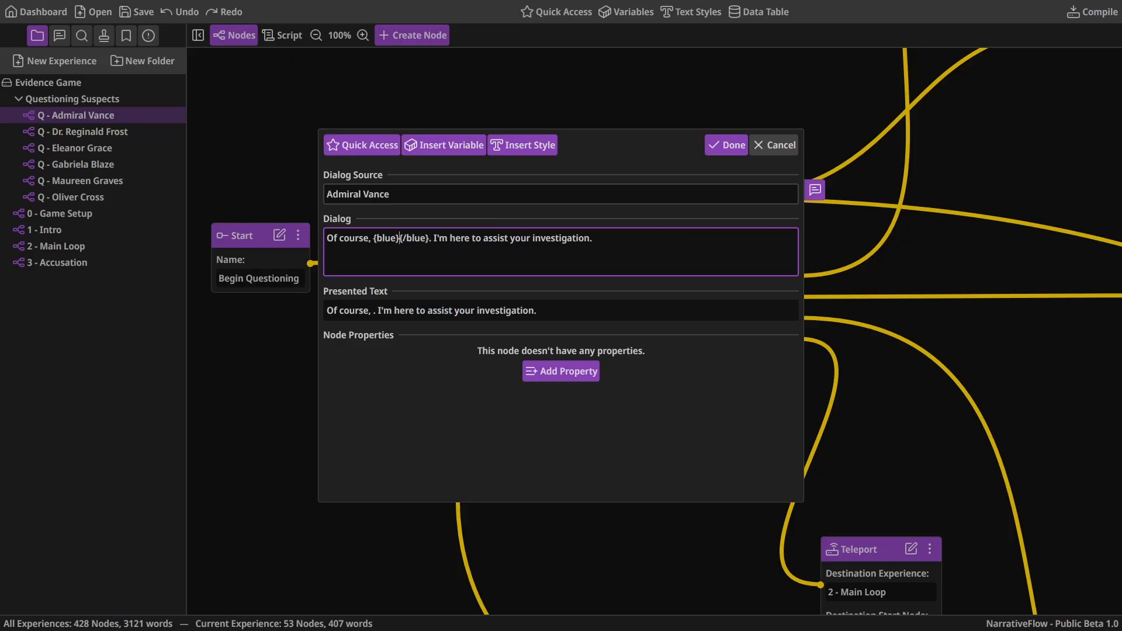
key("BackSpace")
key("BackSpace")
key("BackSpace")
key("BackSpace")
key("BackSpace")
key("BackSpace")
key("BackSpace")
key("BackSpace")
key("BackSpace")
key("BackSpace")
key("BackSpace")
key("BackSpace")
key("BackSpace")
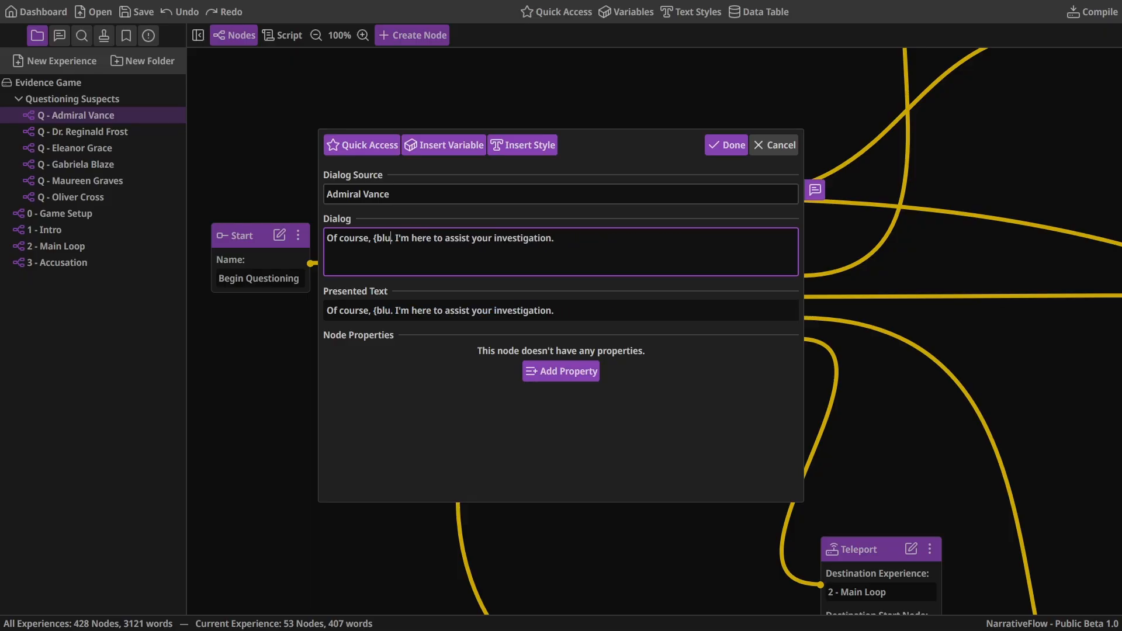
left_click(580, 240)
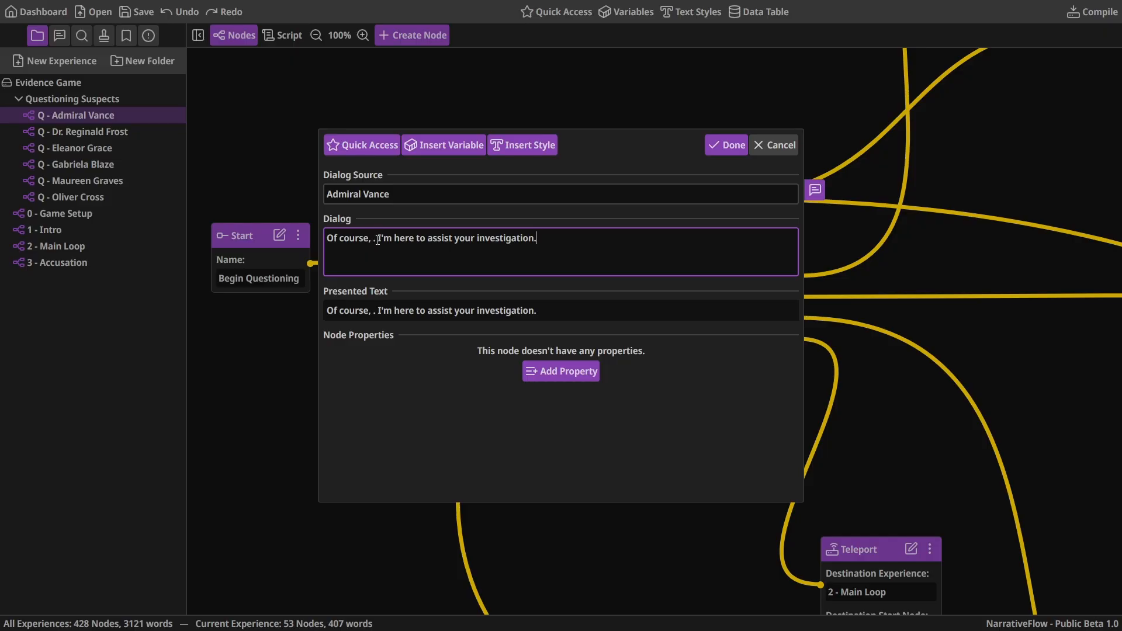
left_click(727, 144)
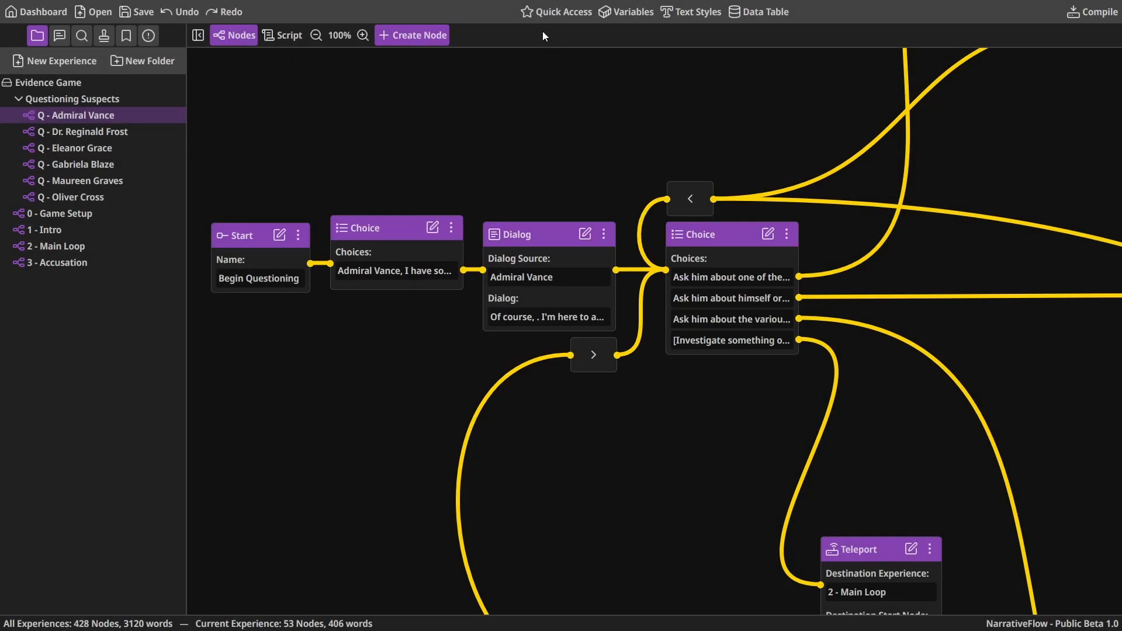
Open the data table and collapse the Suspect Names, Tools and Rooms groups
left_click(759, 11)
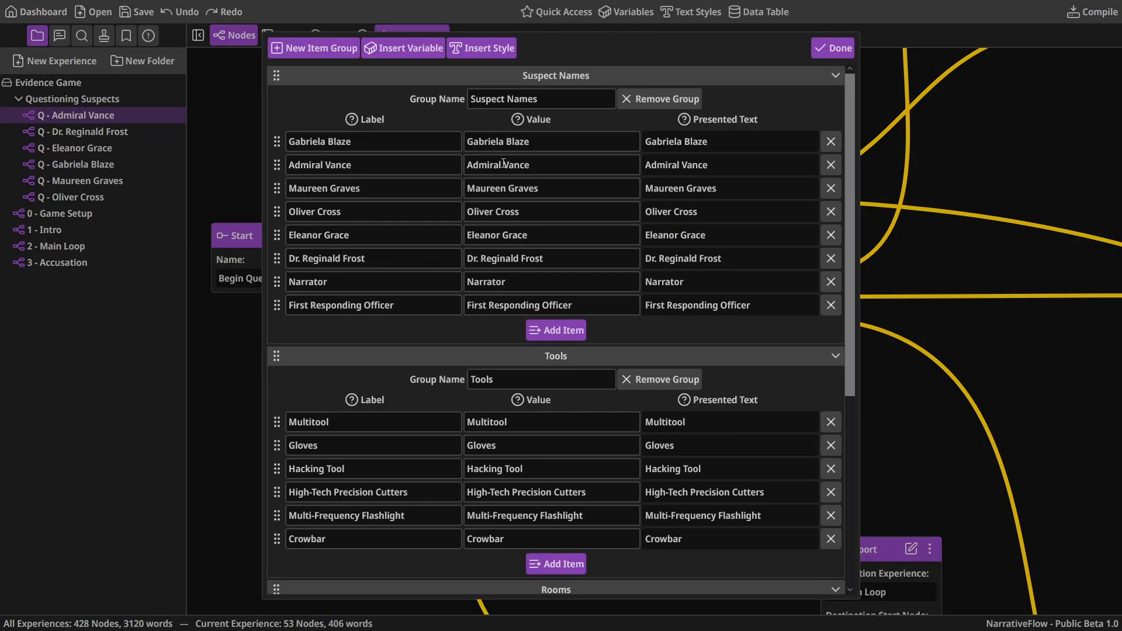
left_click(539, 75)
left_click(527, 96)
left_click(524, 115)
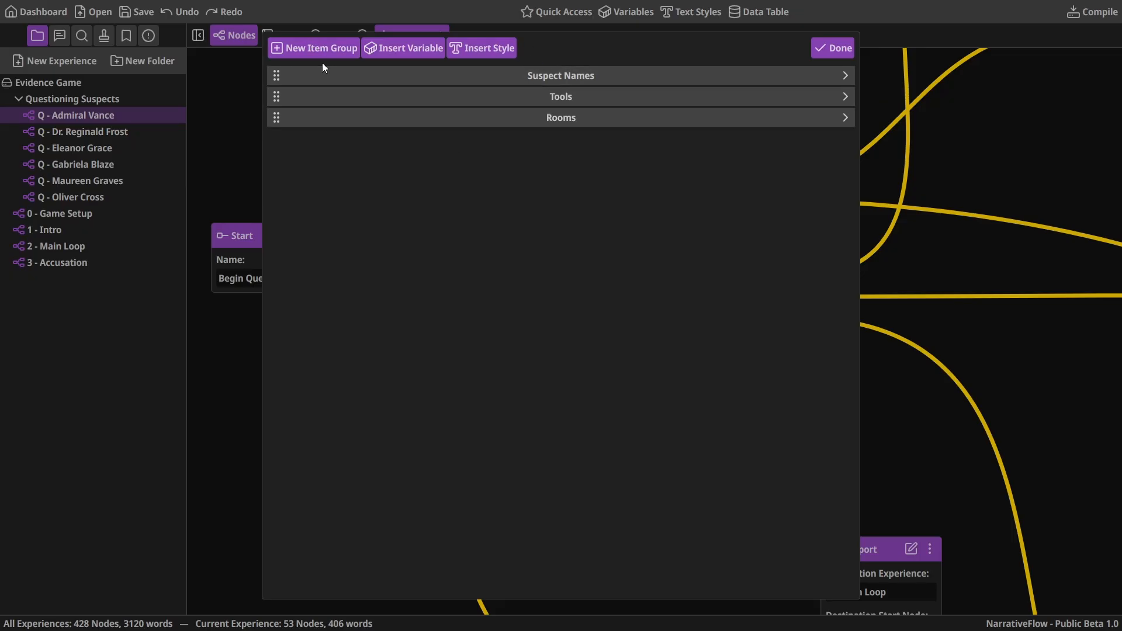
Create a new item group in the data table and name it Player
left_click(314, 48)
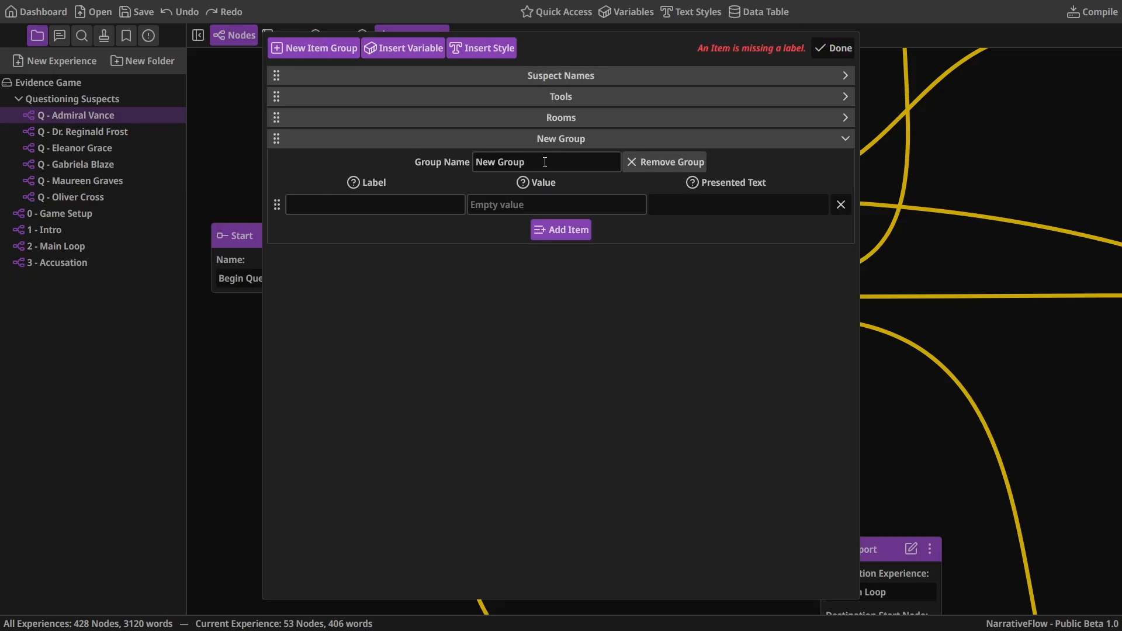
type("Player")
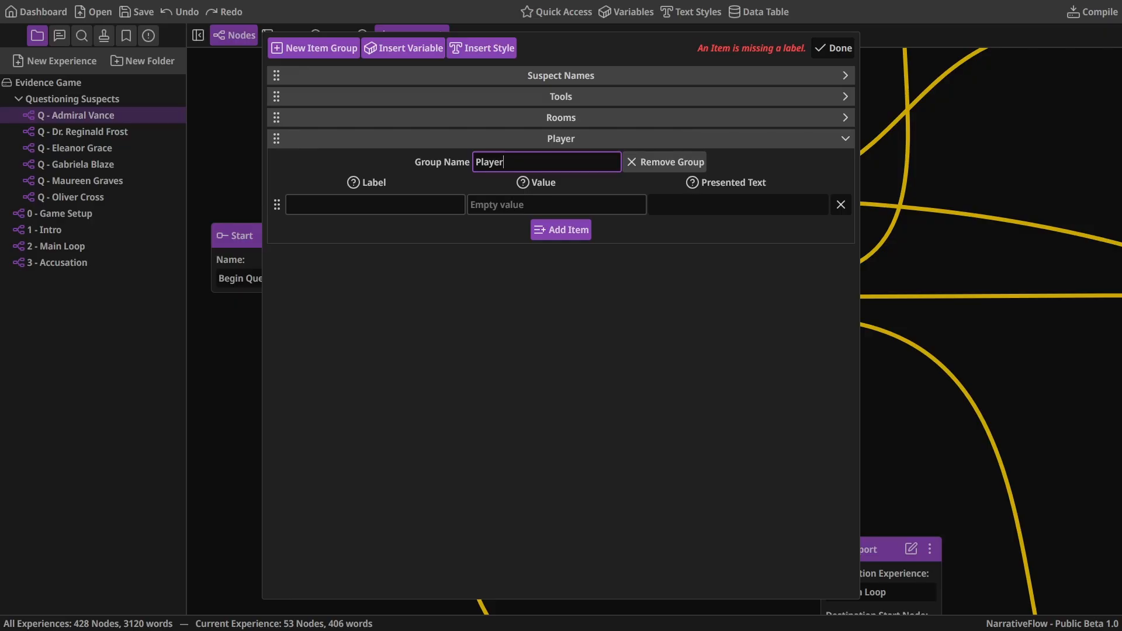
left_click(469, 328)
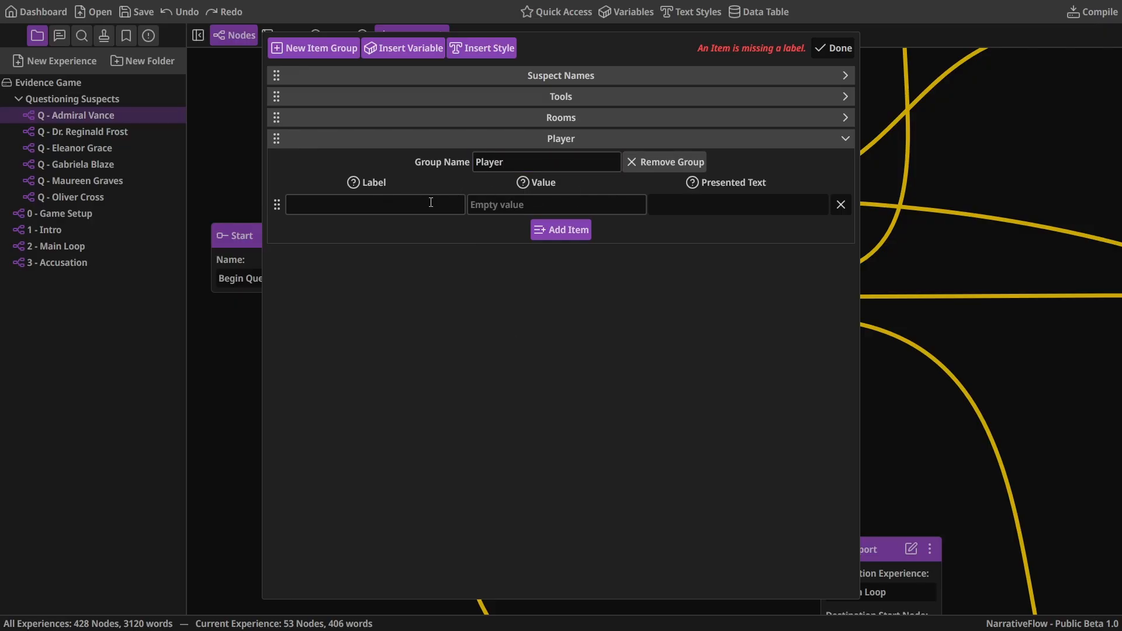
Label the Player group's item "Player's Name" with the value "Detective [PlayersName]", and finish editing the data table
left_click(406, 203)
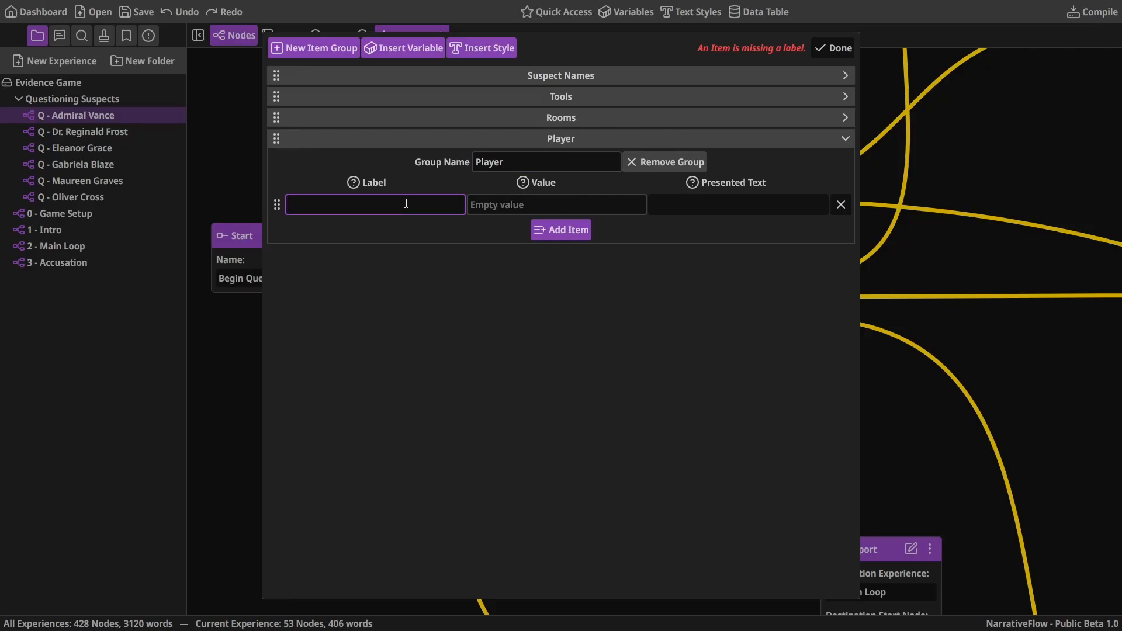
type("Player's Name")
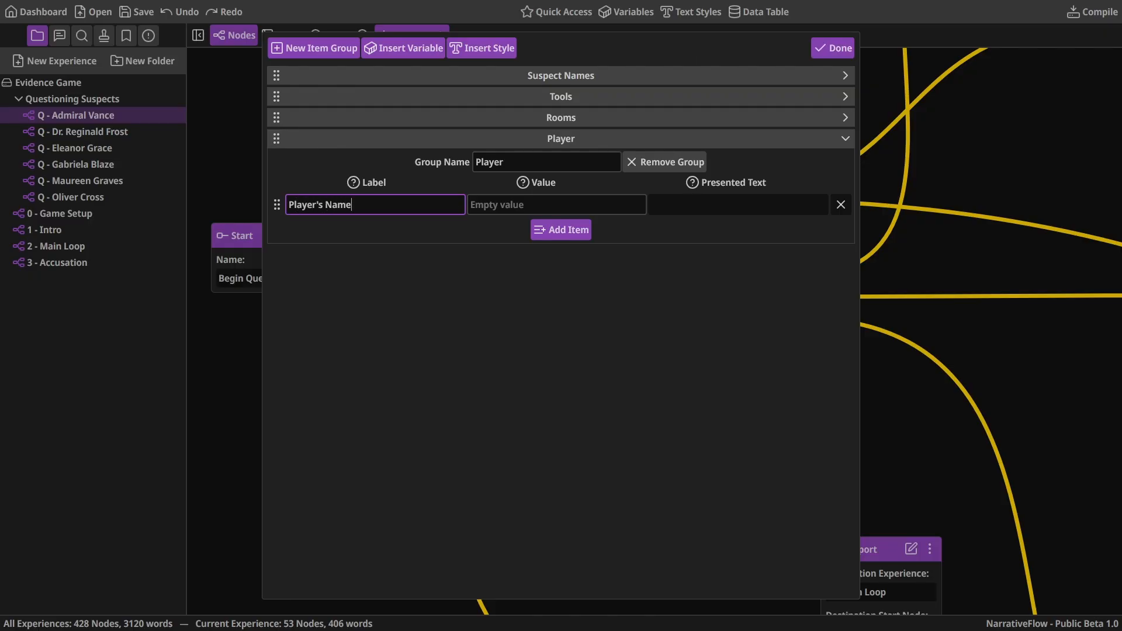
left_click(555, 205)
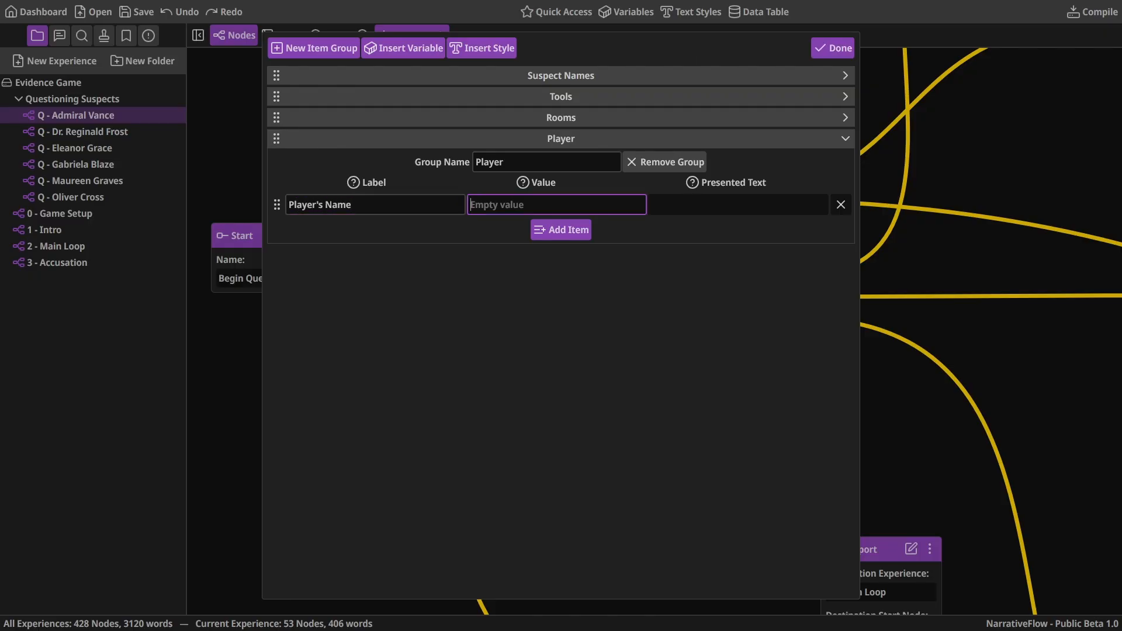
type("Detective [PlayersName]")
left_click(508, 269)
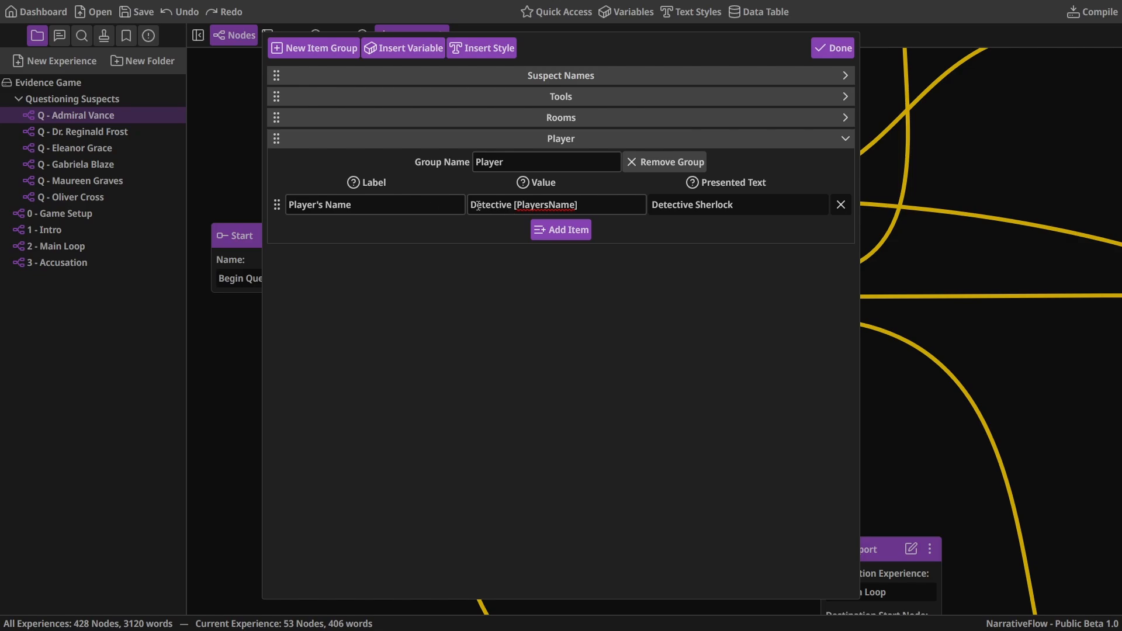
left_click_drag(597, 205, 469, 205)
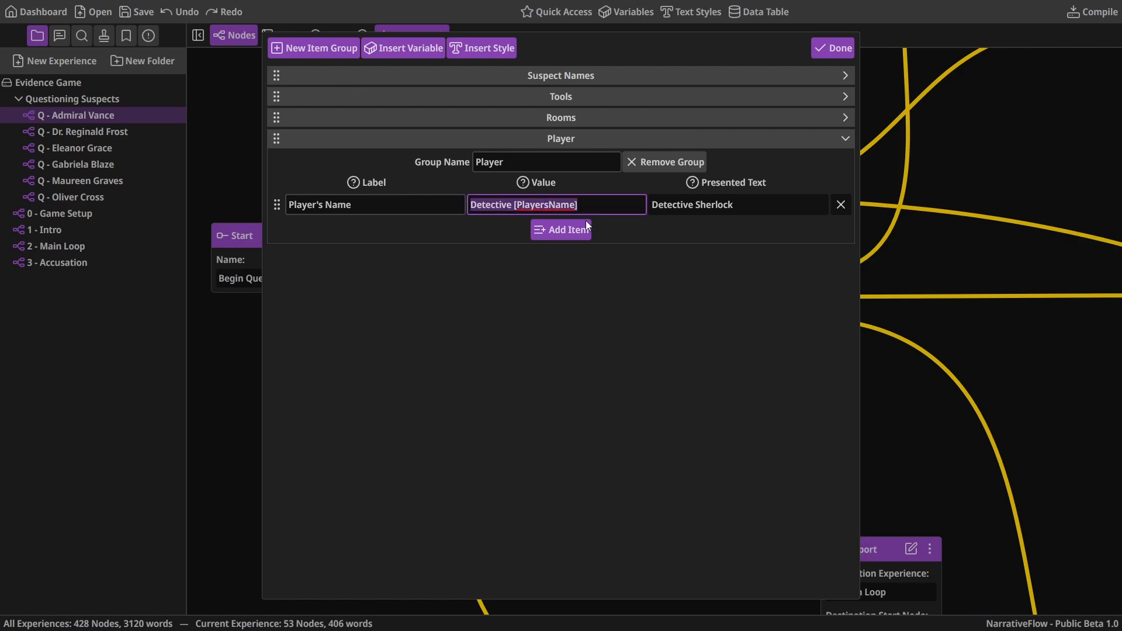
left_click(663, 257)
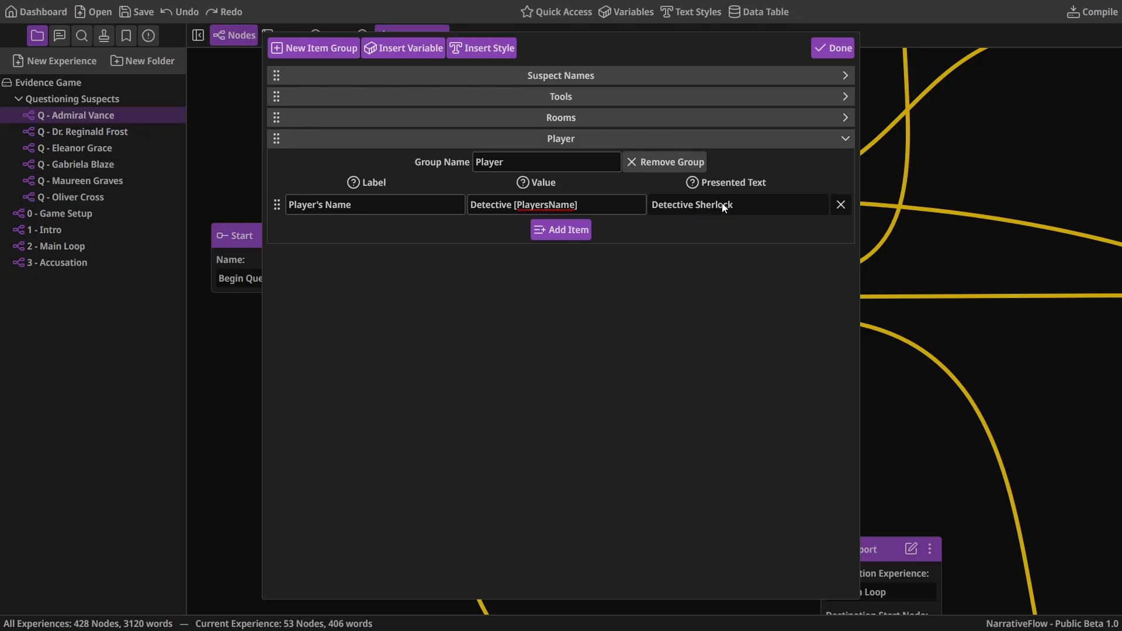
left_click(833, 48)
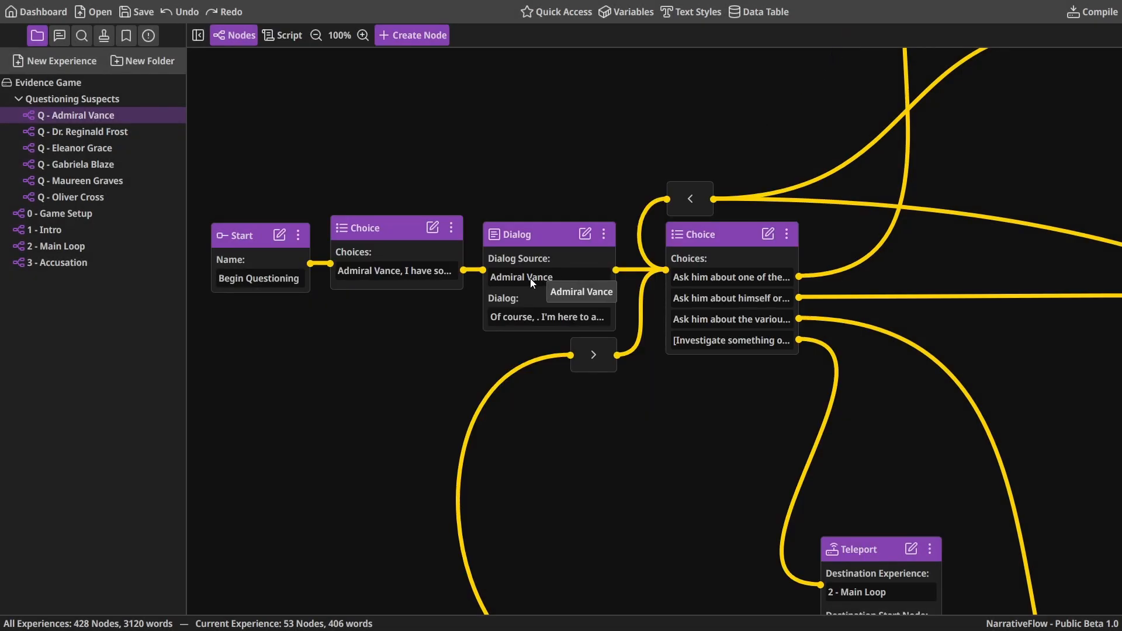
Insert the Player's Name quick access item before the first period in the dialog text of Admiral Vance's opening dialog node
left_click(585, 234)
left_click(372, 236)
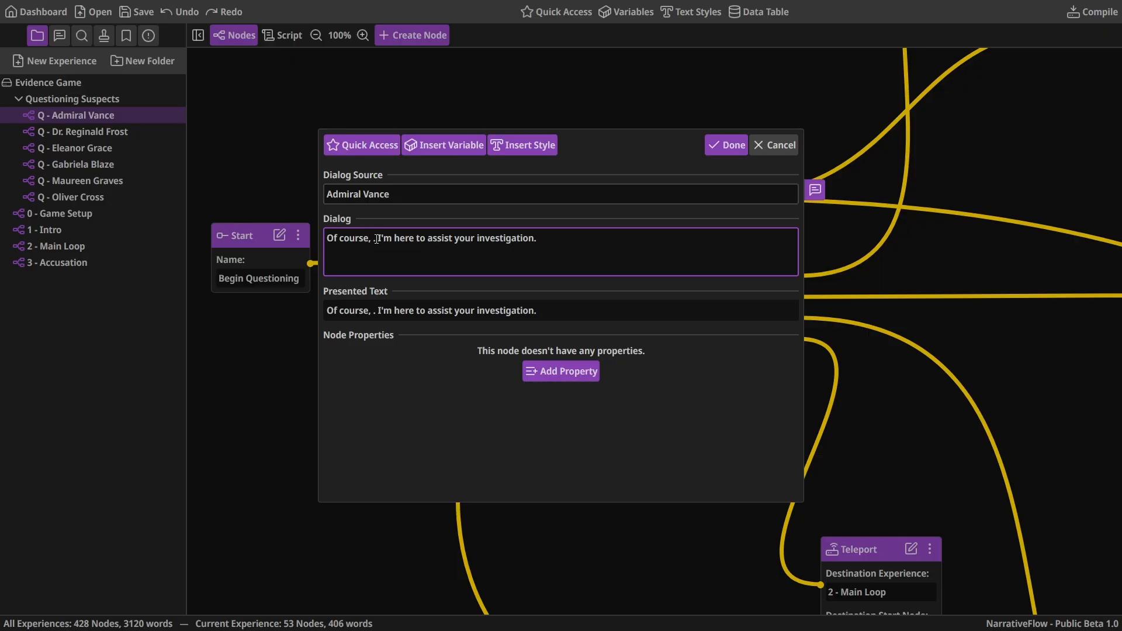
left_click(370, 147)
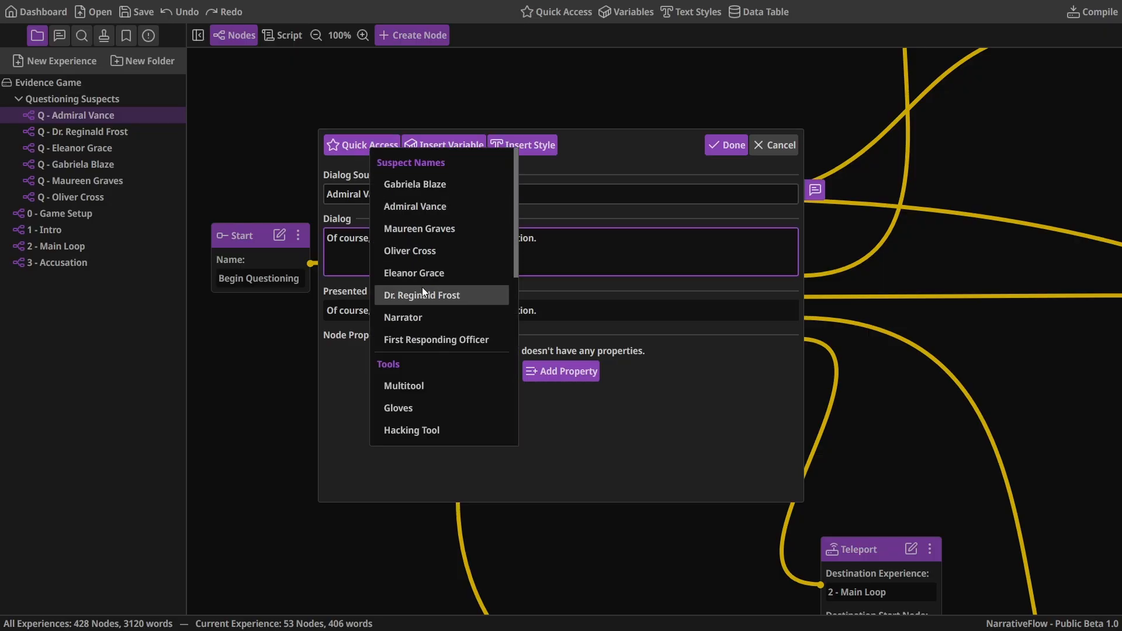
scroll(439, 275, "down", 1)
scroll(439, 275, "down", 5)
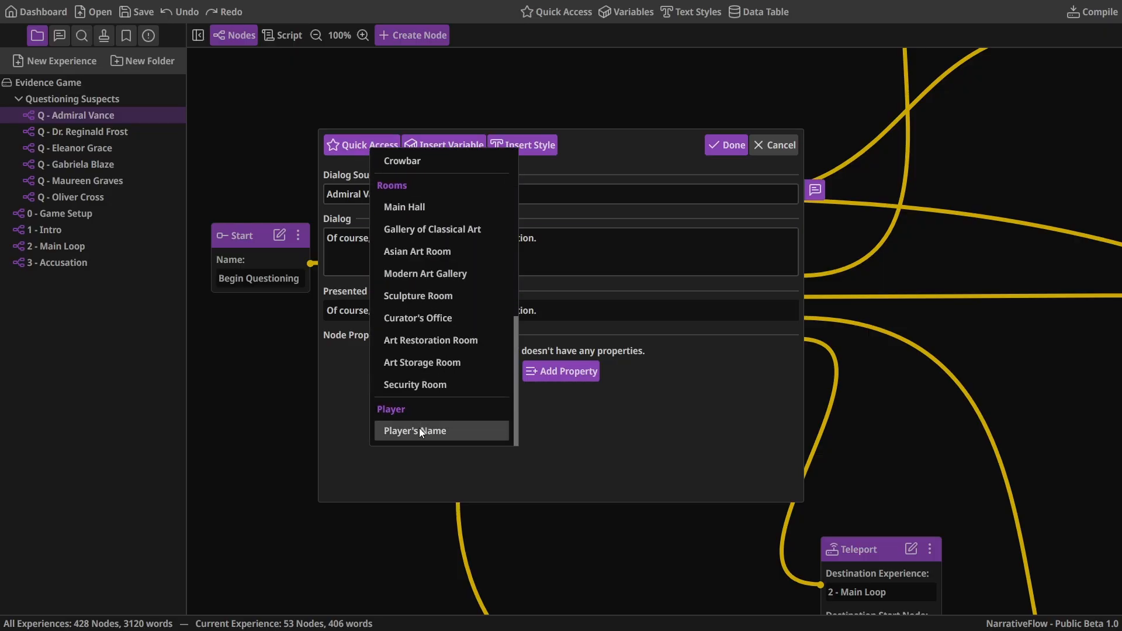
left_click(419, 428)
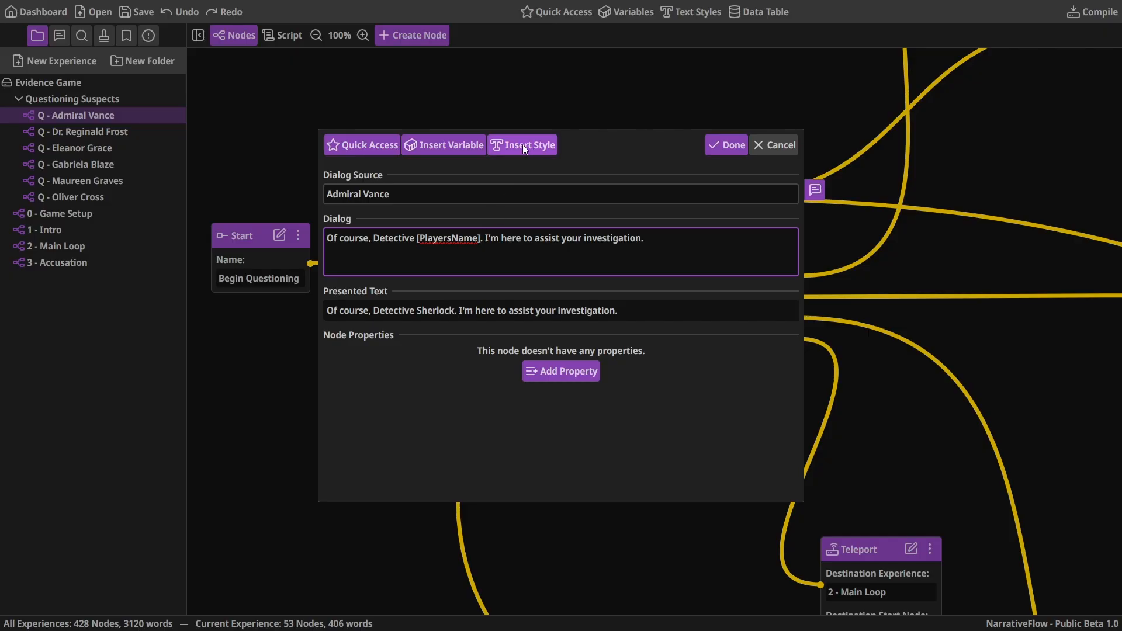
Remove the inserted "Detective [PlayersName]" from the dialog text and save the node
left_click_drag(480, 238, 376, 244)
key("BackSpace")
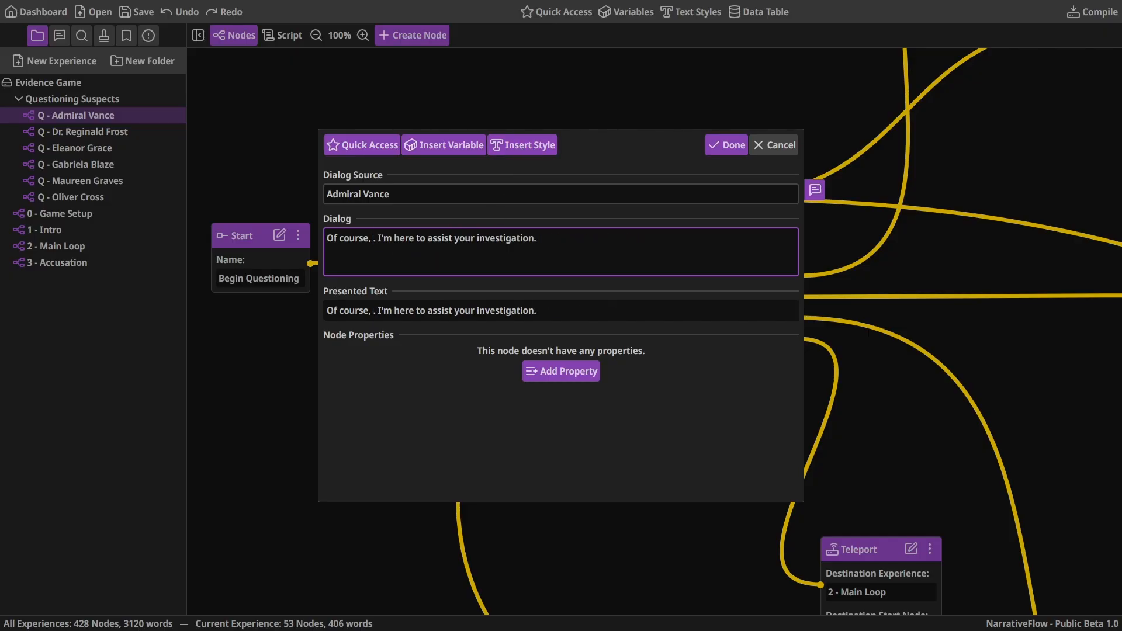
left_click(727, 143)
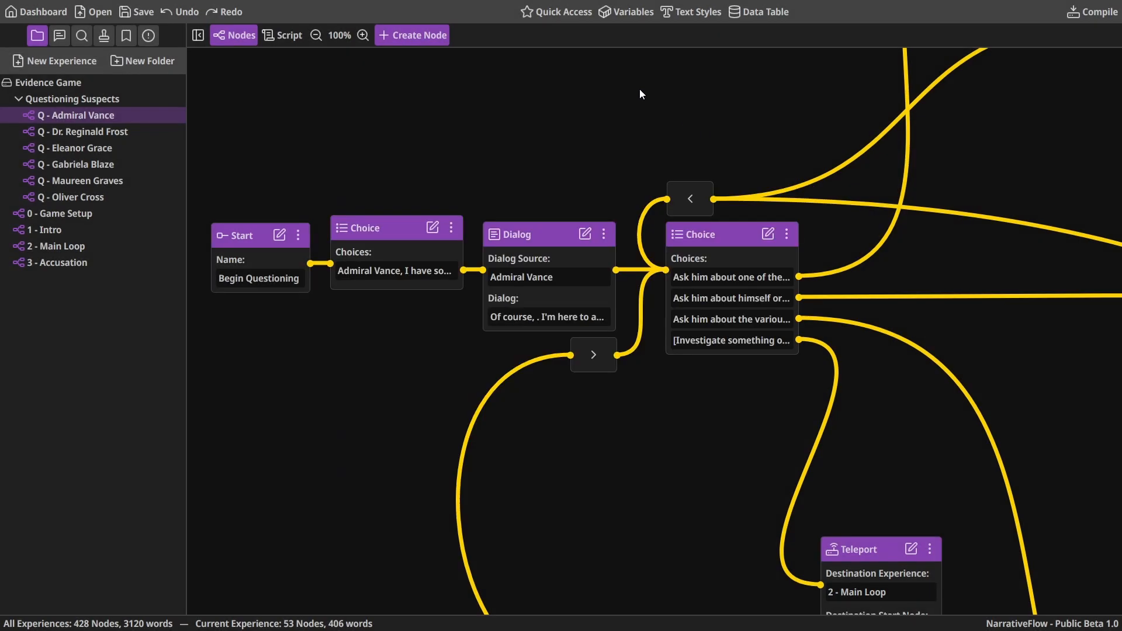
Apply the Blue text style to the whole Player's Name value in the quick access items, and finish editing them
left_click(556, 12)
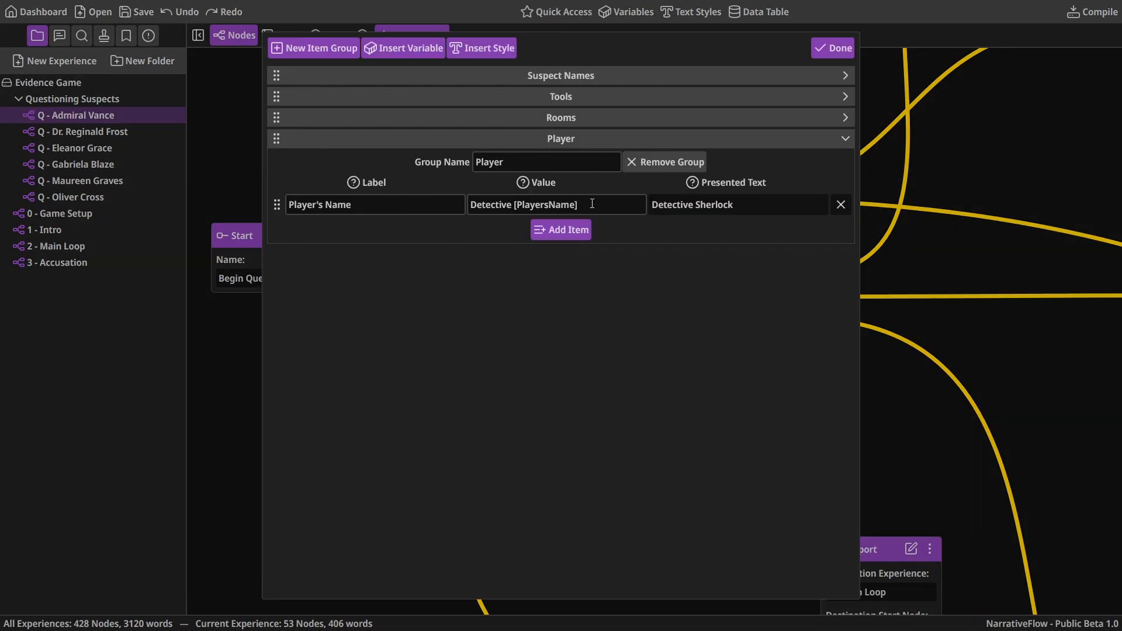
left_click_drag(592, 203, 474, 205)
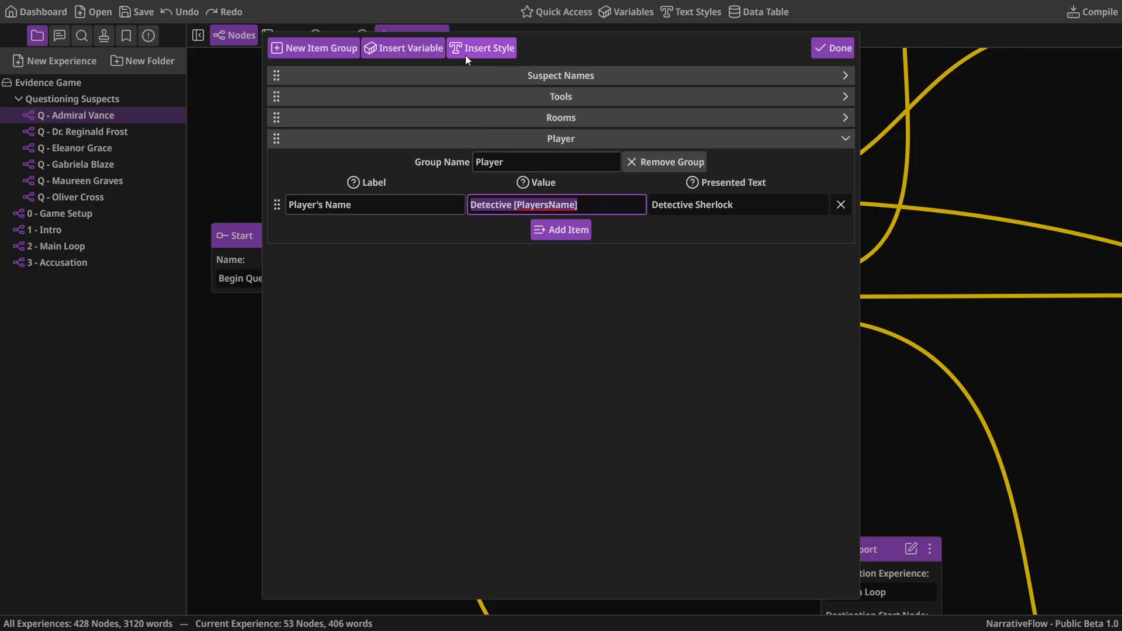
left_click_drag(582, 205, 468, 205)
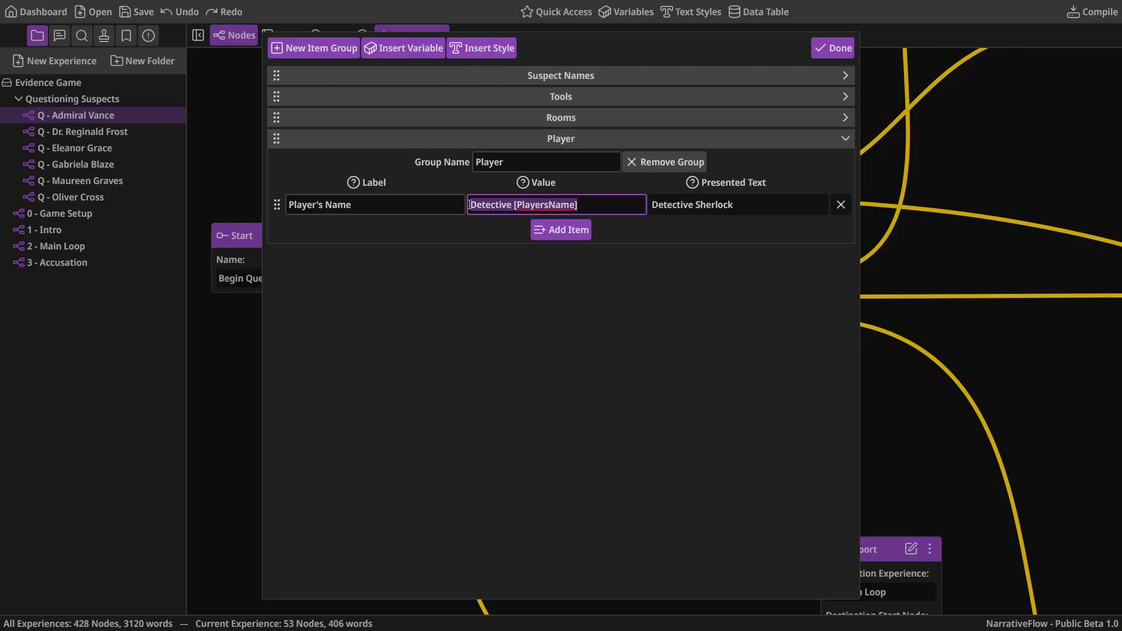
left_click(482, 52)
left_click(520, 221)
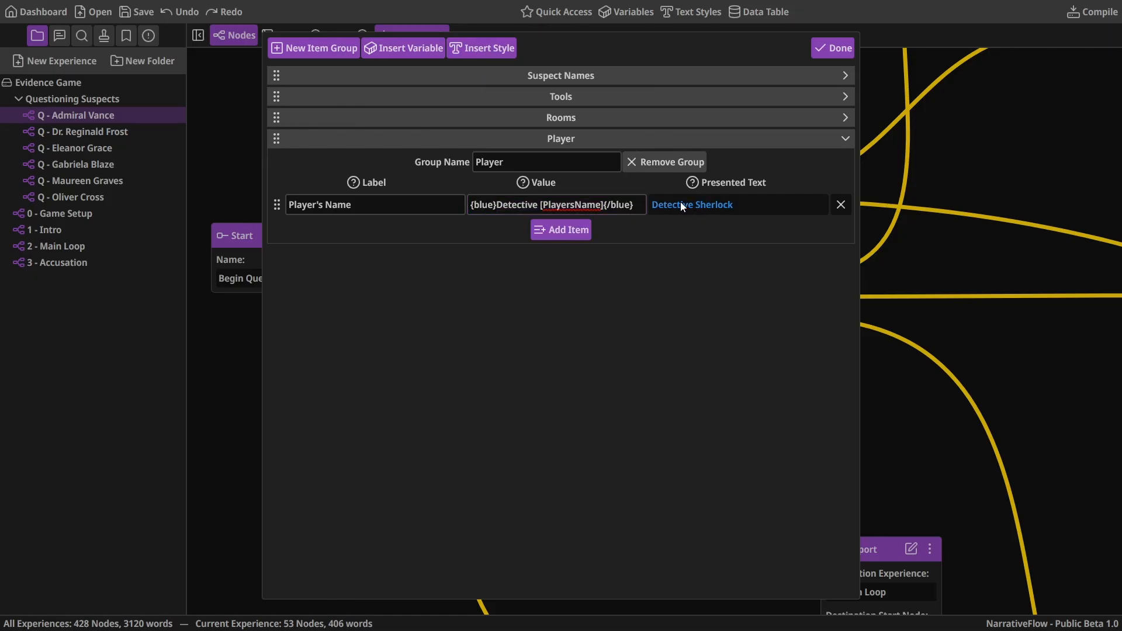
left_click(826, 49)
Reopen the Admiral Vance dialog node and insert the Player's Name quick access item after "Of course, " in its dialog text
left_click(585, 234)
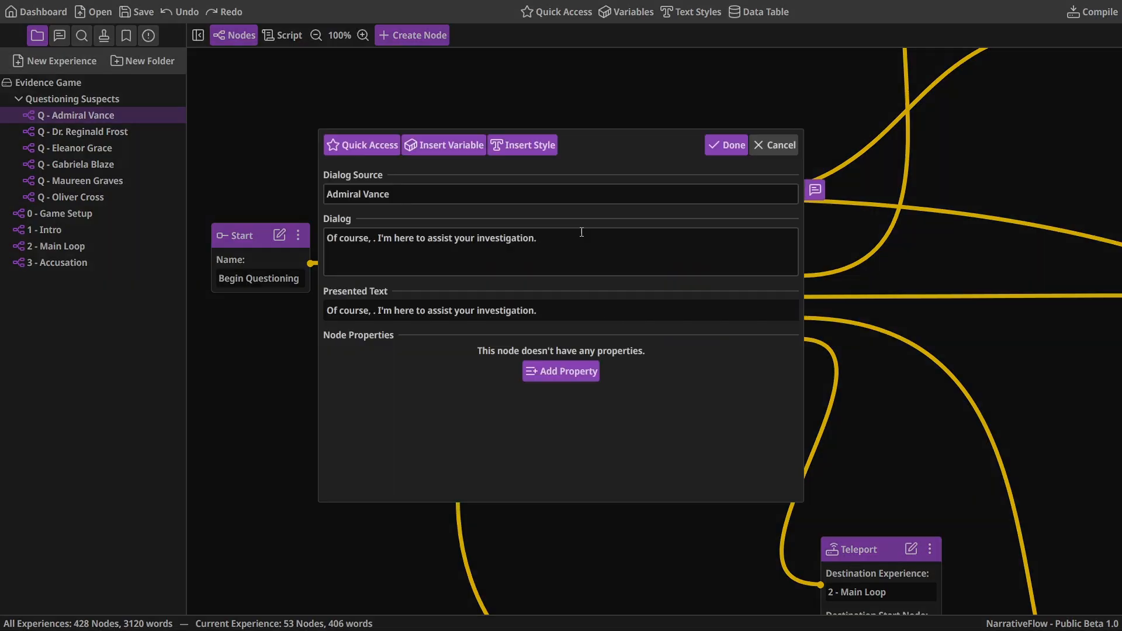
left_click(374, 238)
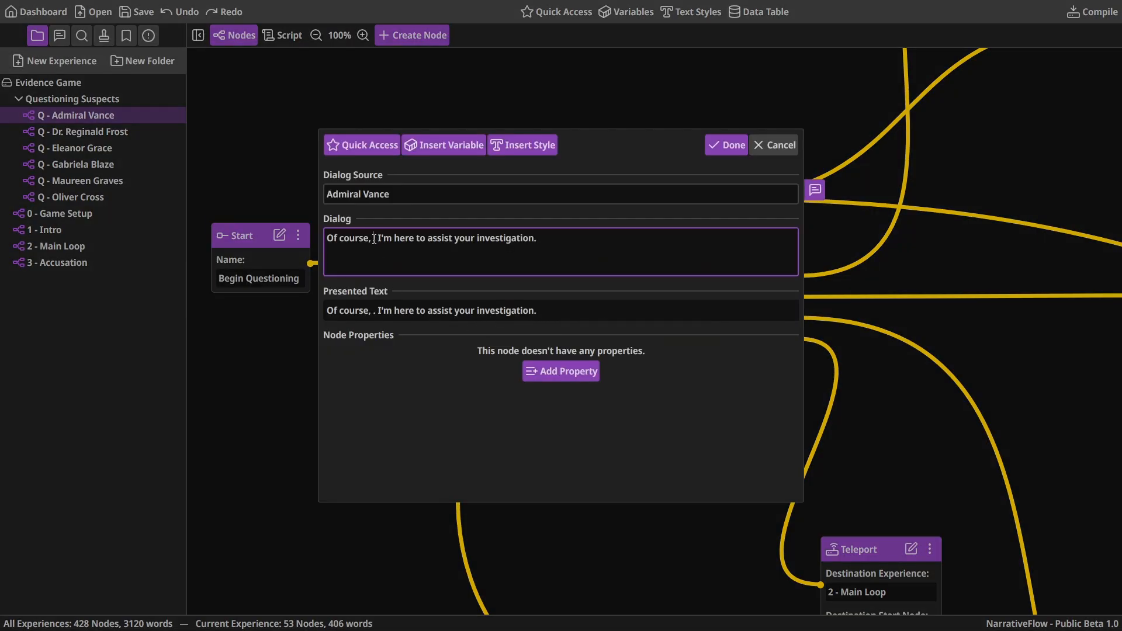
left_click(384, 144)
scroll(477, 330, "down", 4)
left_click(442, 422)
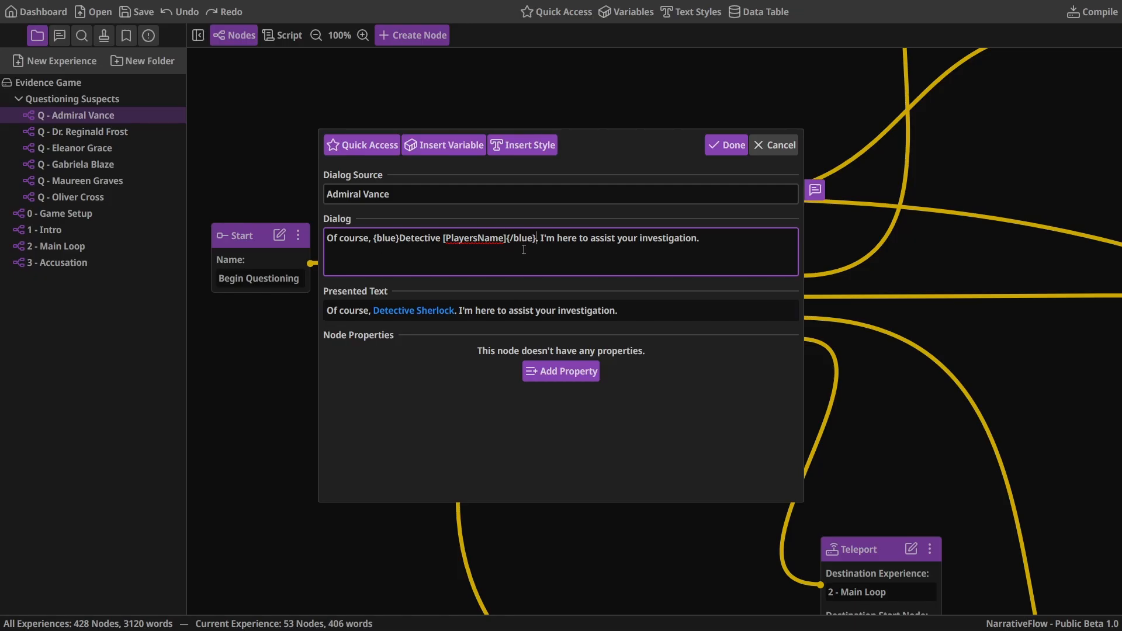
Examine the quick access list and the inserted player name with its blue style tags in the dialog text
left_click(362, 143)
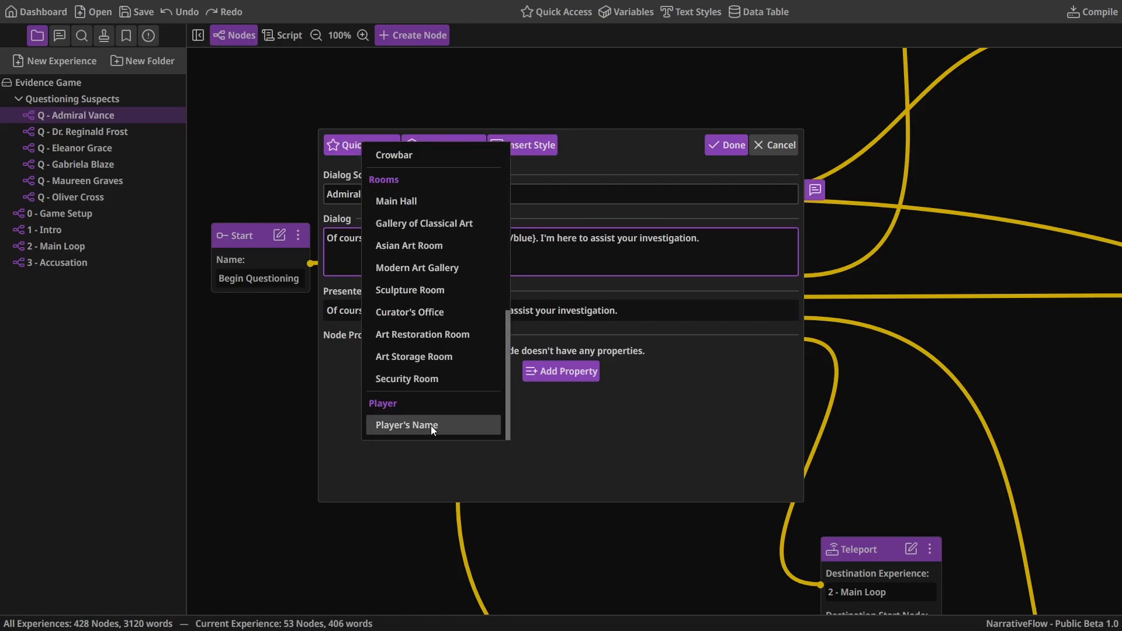
left_click(604, 447)
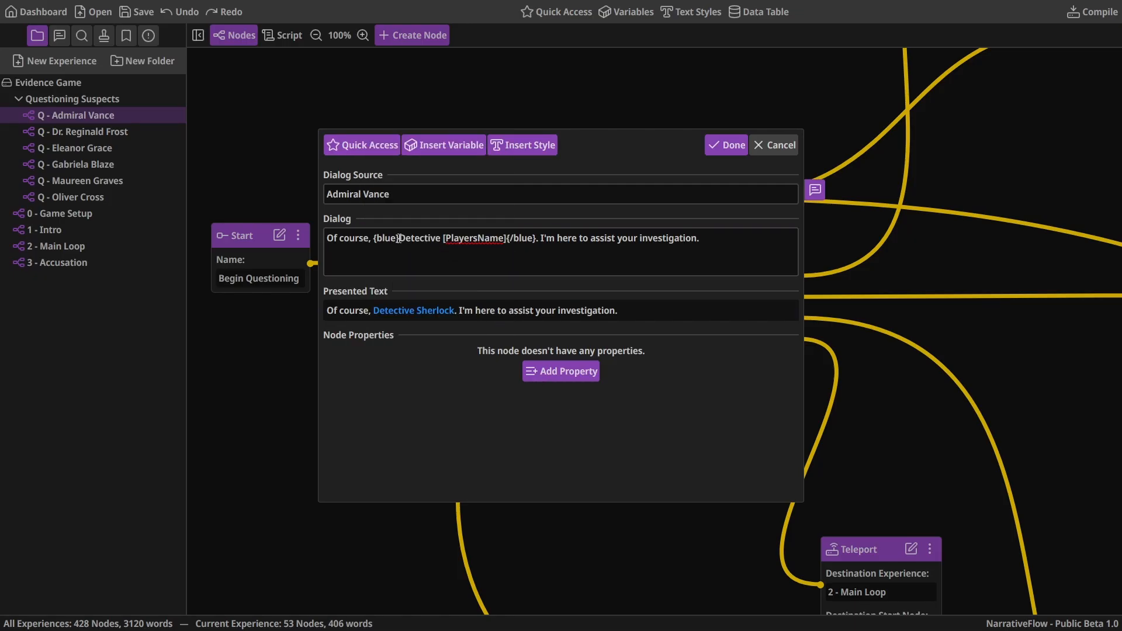
left_click_drag(399, 237, 507, 238)
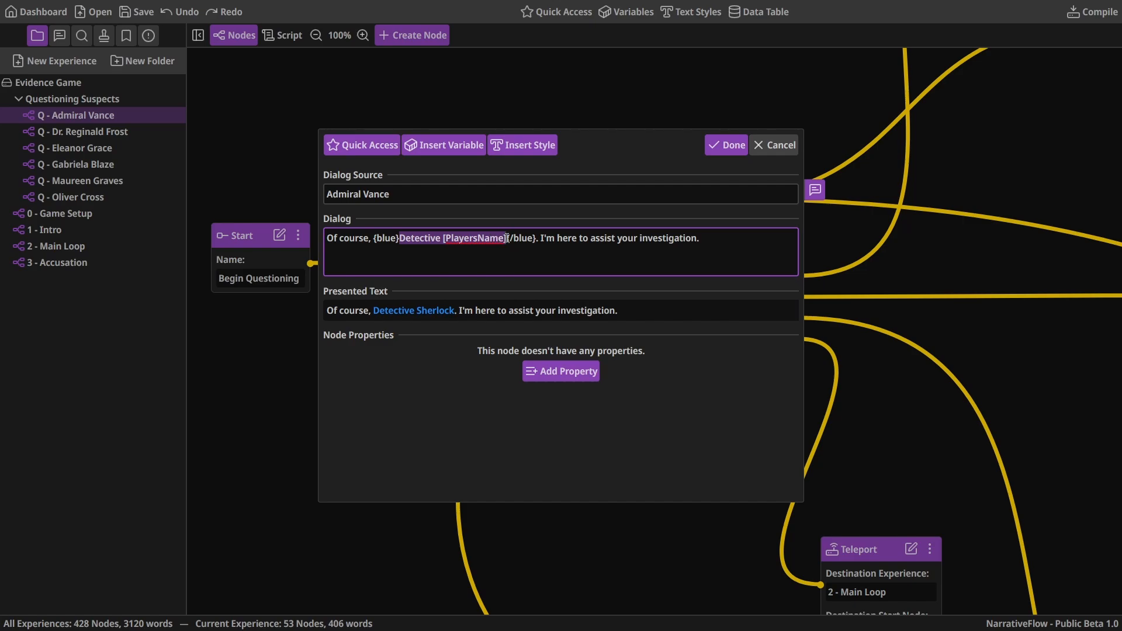
left_click(489, 237)
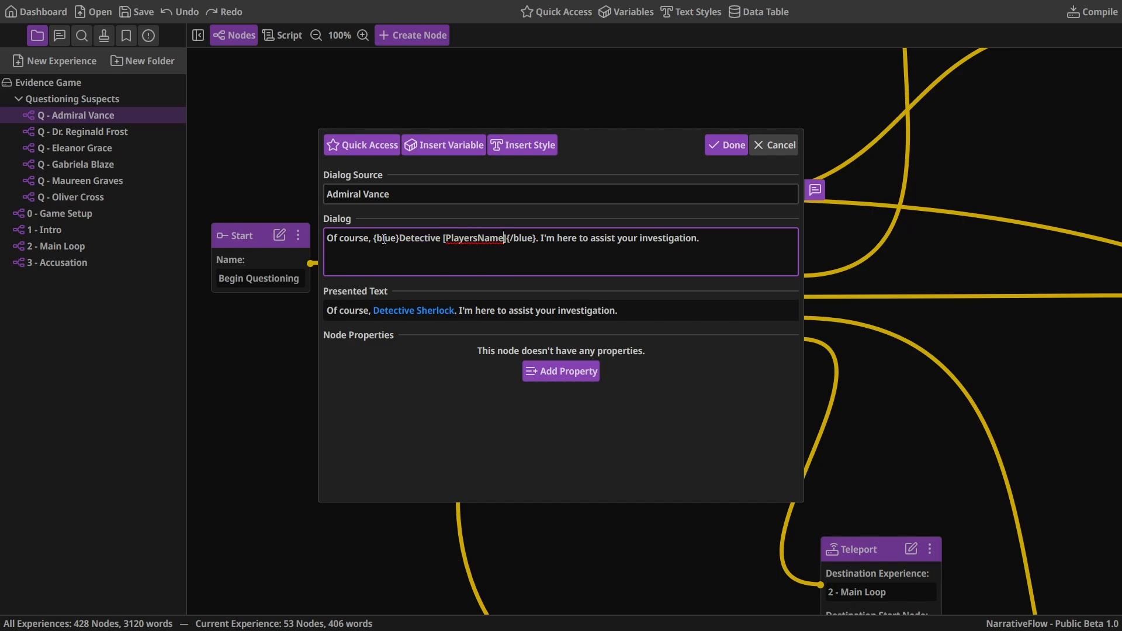
left_click_drag(372, 238, 536, 241)
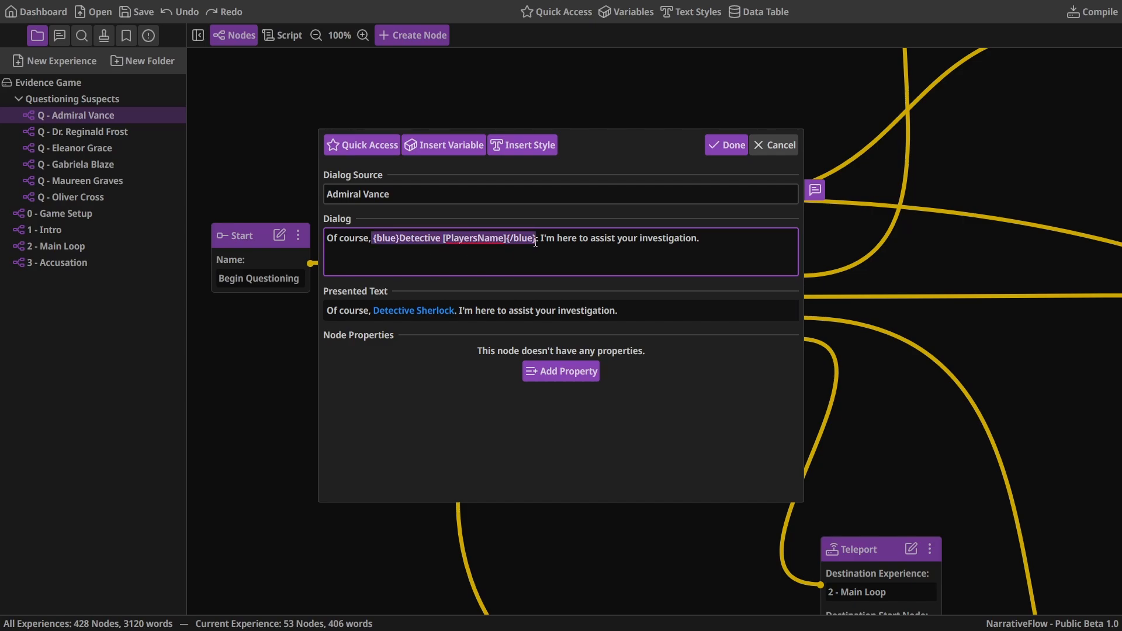
left_click(534, 256)
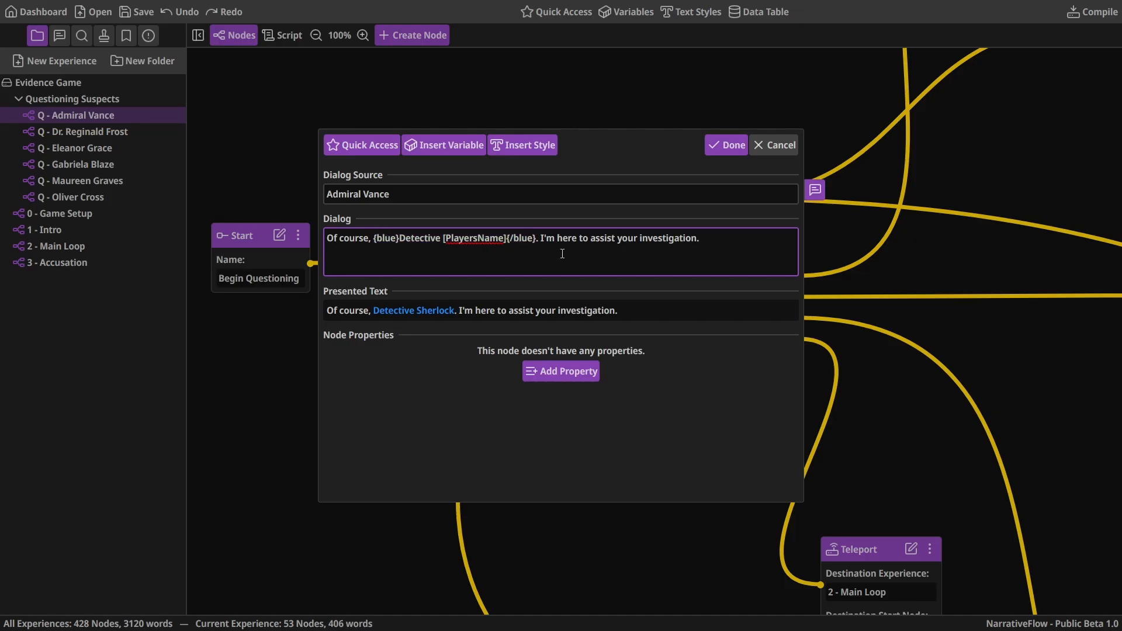
left_click(639, 163)
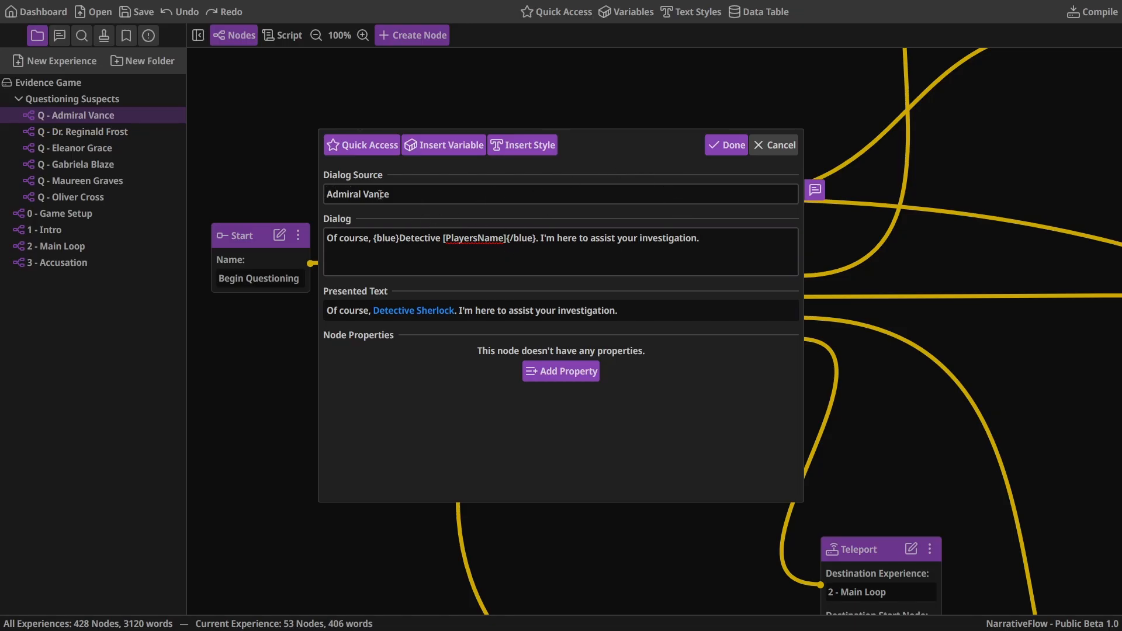
Look at the text styles available for the dialog source
left_click_drag(407, 194, 325, 194)
left_click(551, 140)
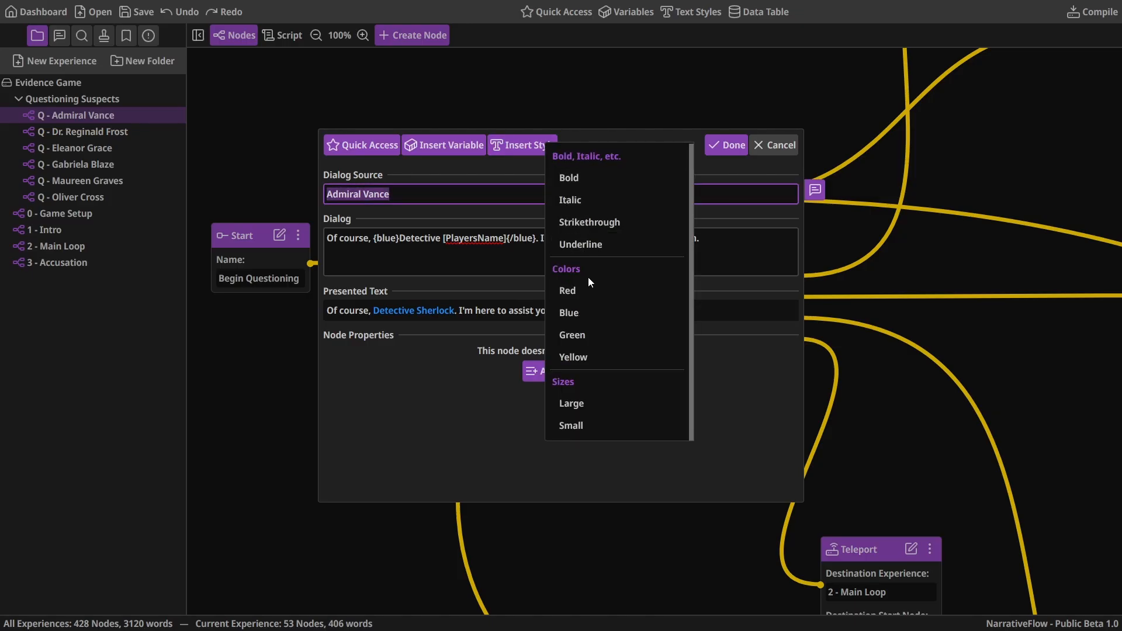
left_click(483, 169)
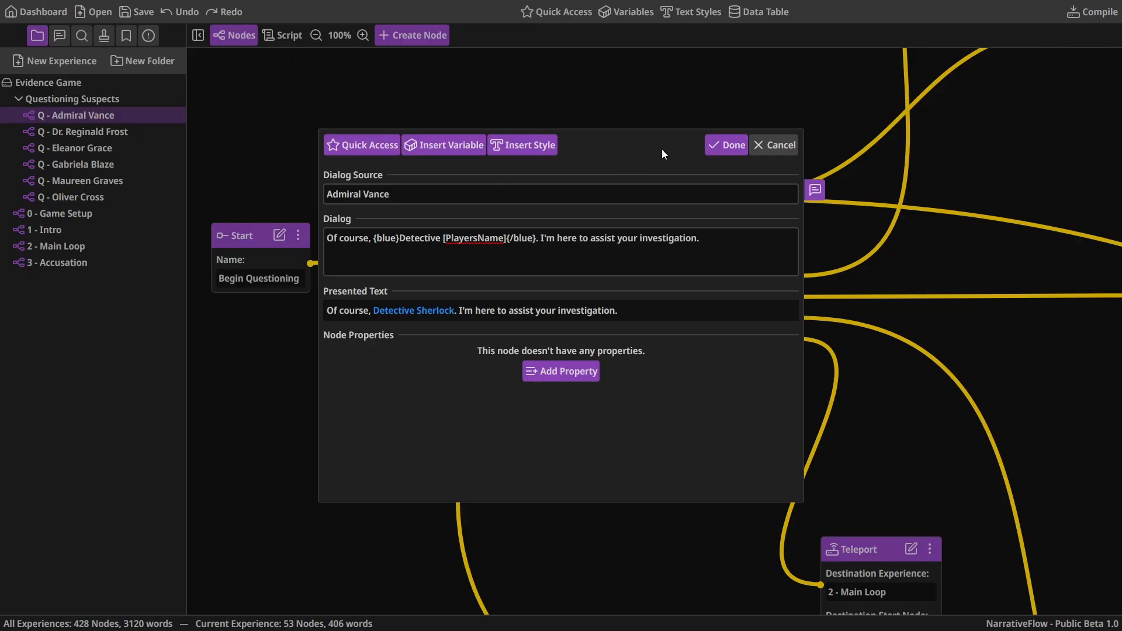
Replace the dialog source with the Player's Name quick access item and save the node
left_click_drag(387, 201, 307, 197)
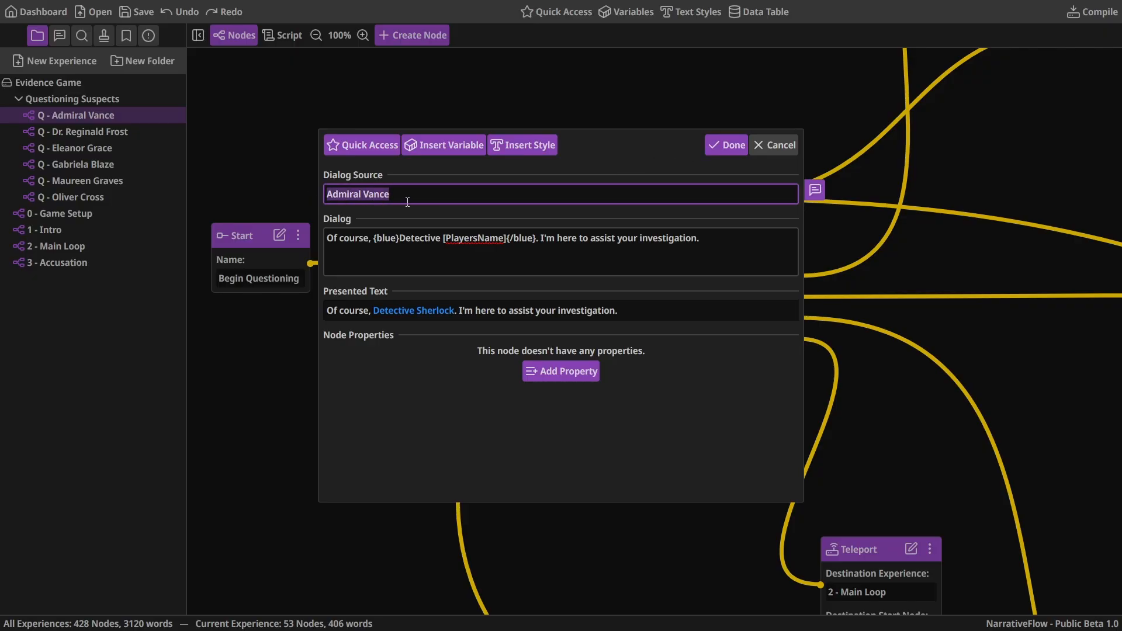
key("BackSpace")
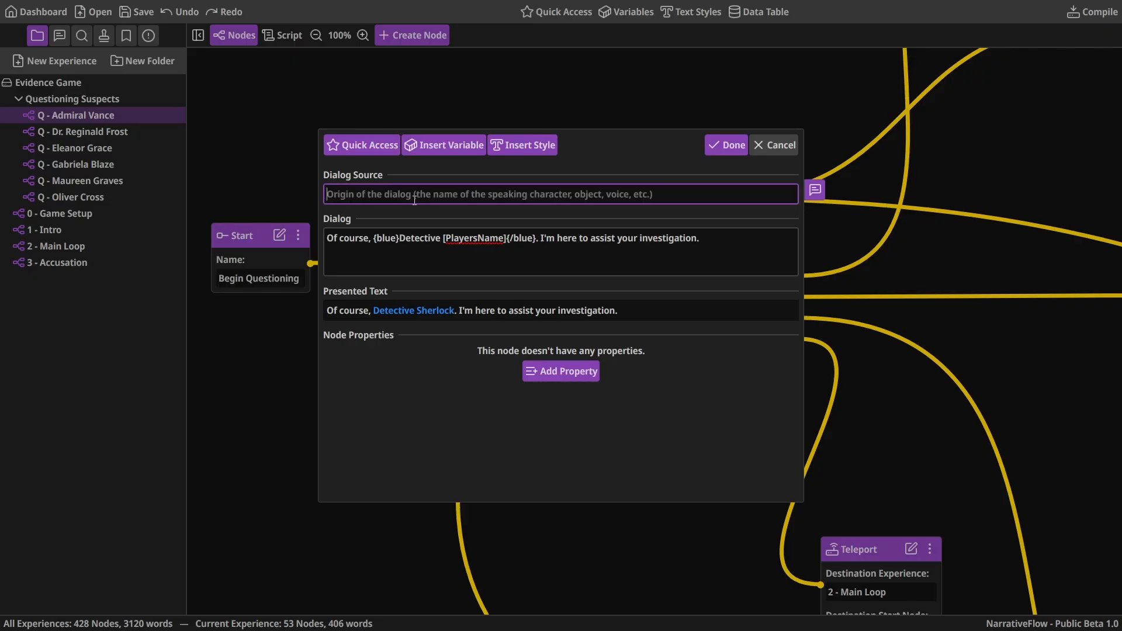
left_click(367, 146)
scroll(465, 342, "down", 5)
left_click(421, 431)
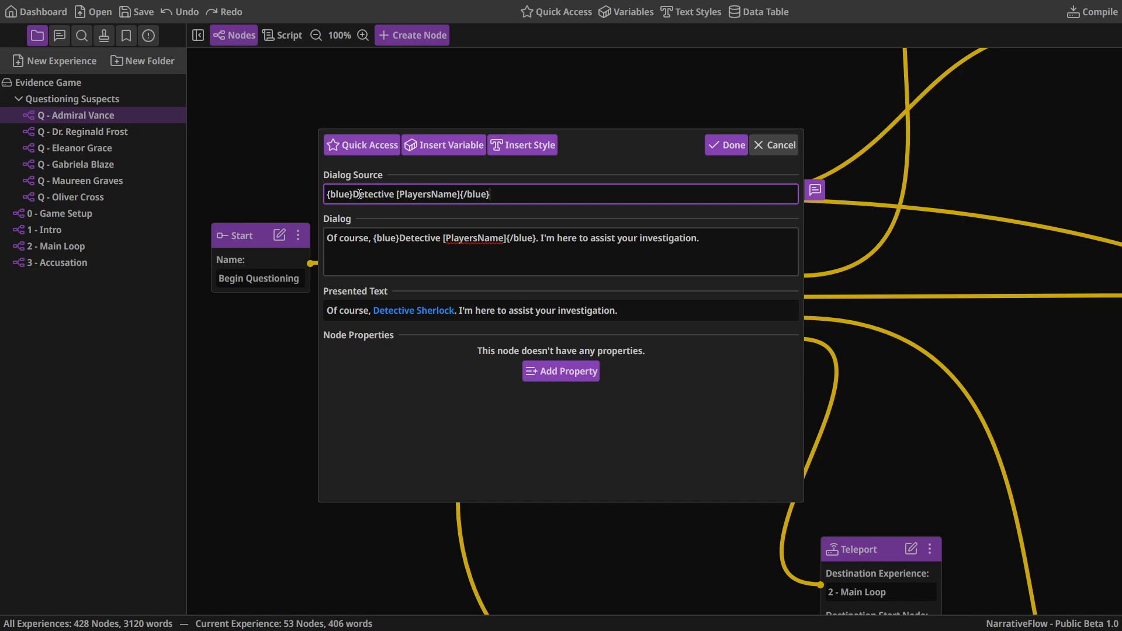
left_click(607, 158)
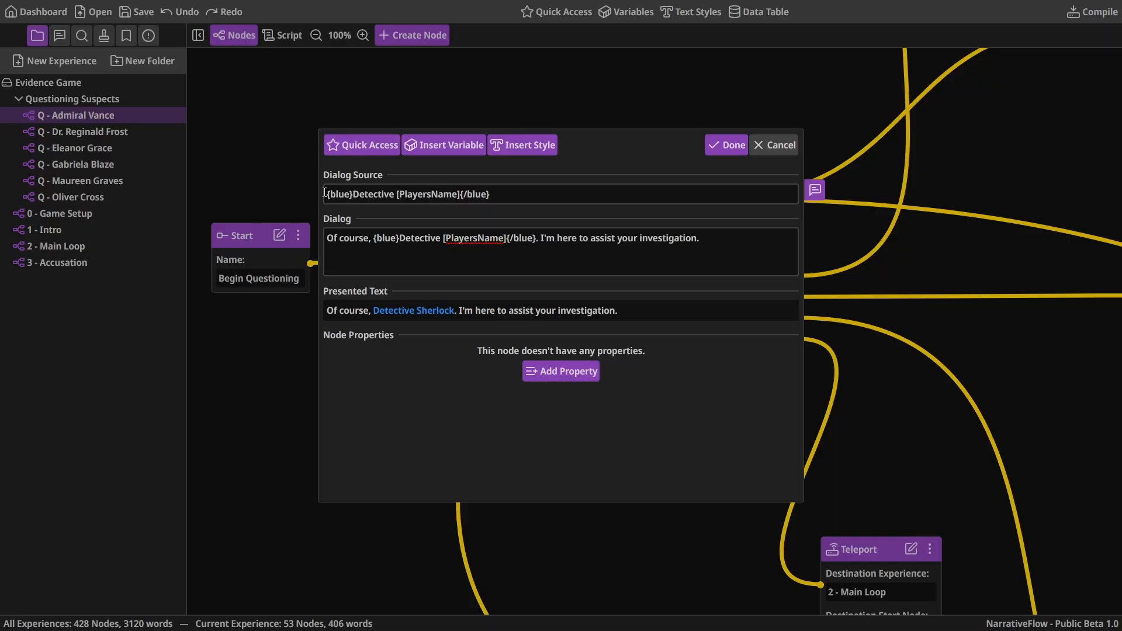
left_click(726, 144)
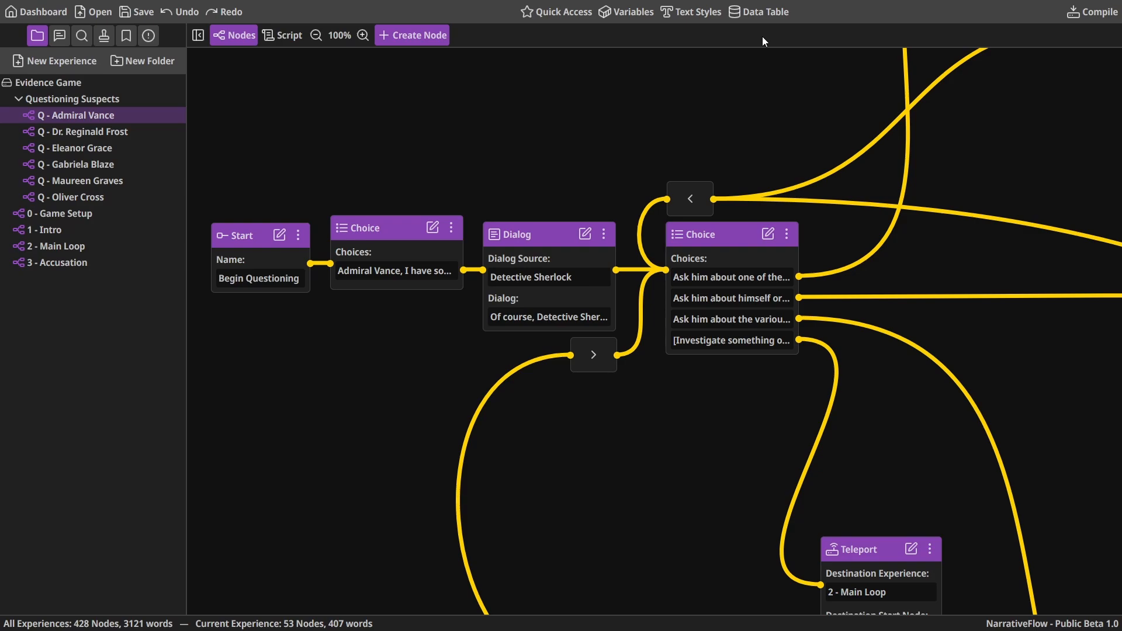
scroll(660, 144, "down", 3)
left_click_drag(432, 210, 534, 205)
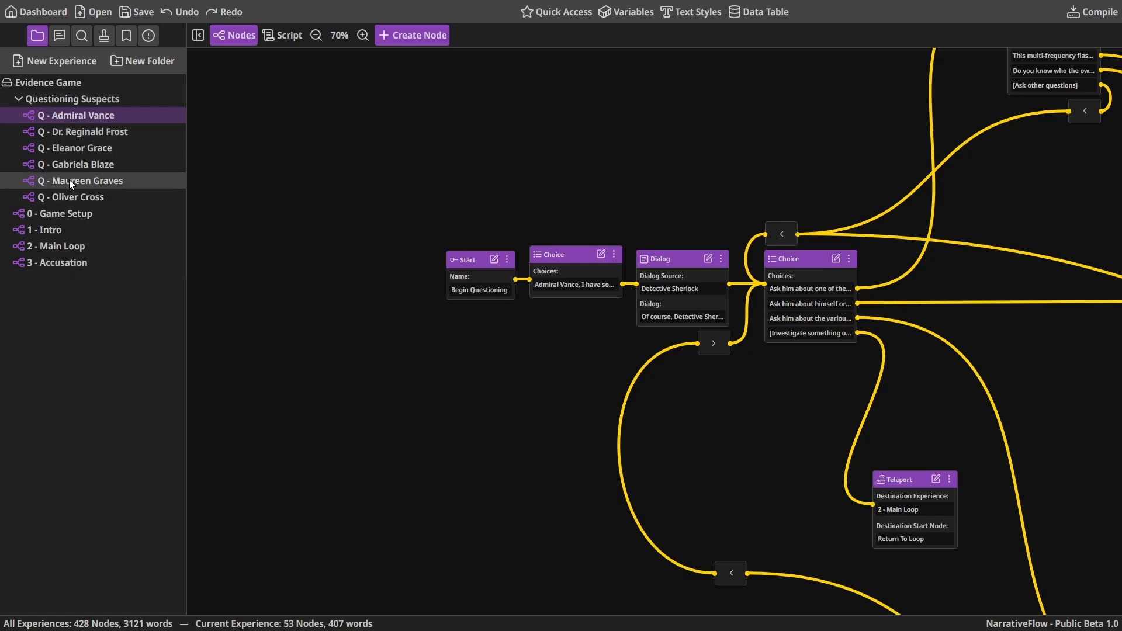
left_click_drag(448, 218, 790, 388)
left_click_drag(634, 179, 596, 201)
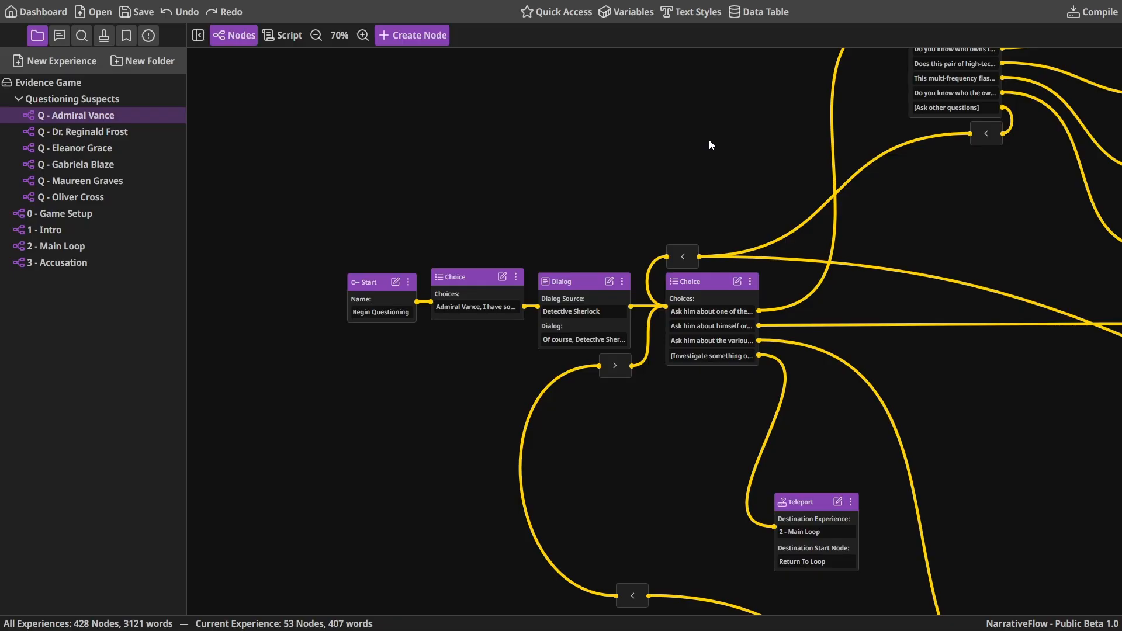
Open the data table and look through its Character Descriptions, Tool Descriptions and Rooms groups
left_click(768, 12)
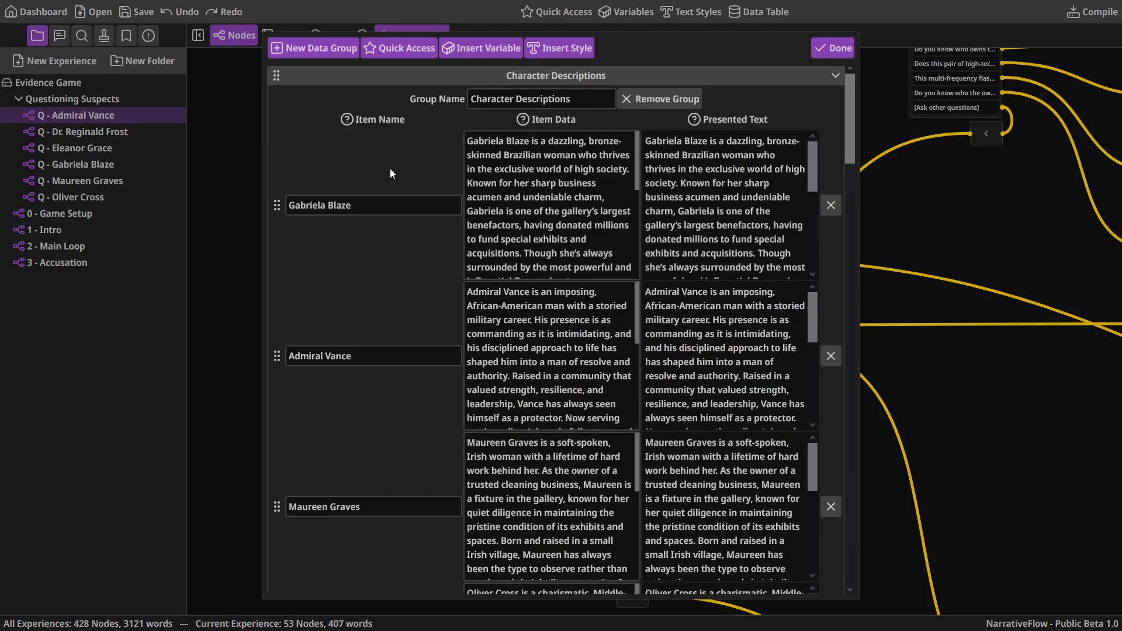
scroll(395, 181, "down", 4)
scroll(398, 188, "down", 12)
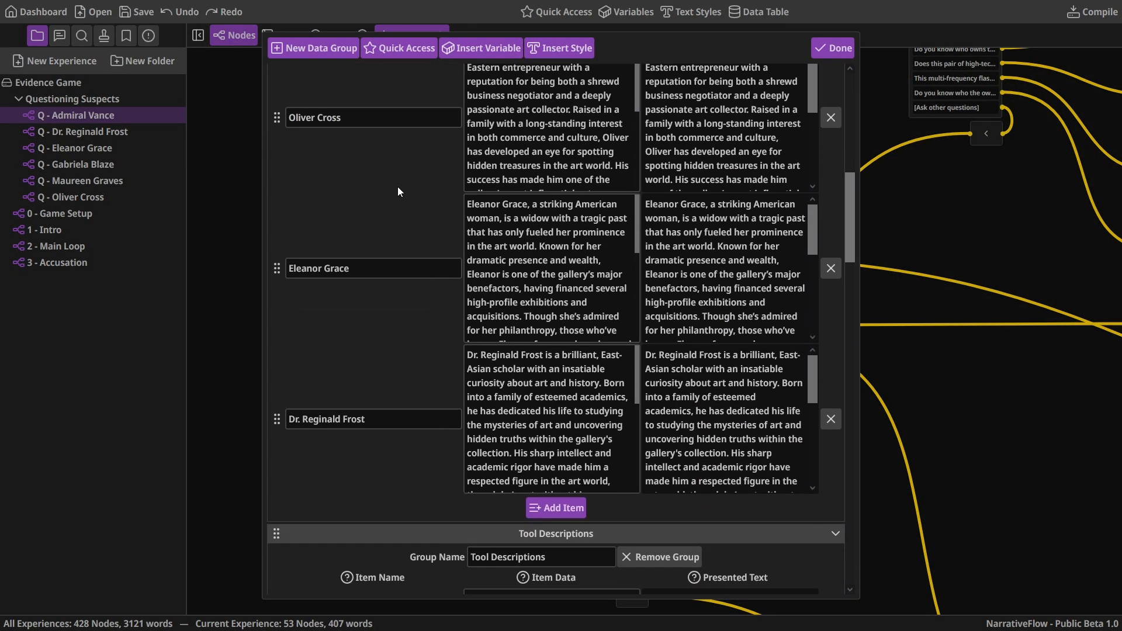
scroll(403, 211, "down", 1)
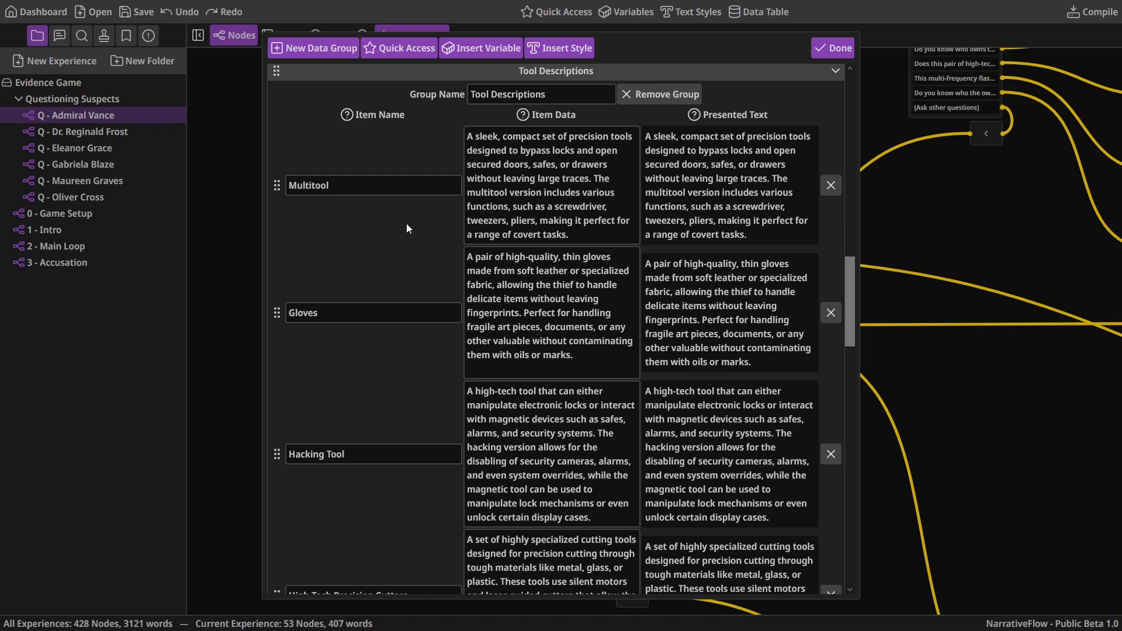
scroll(401, 244, "down", 18)
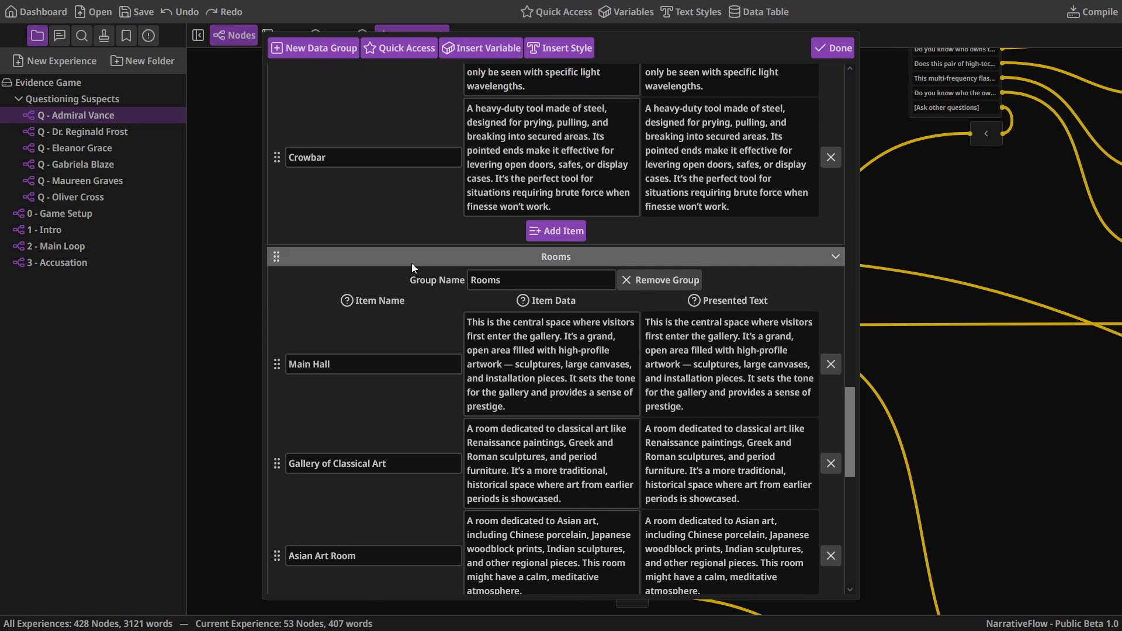
scroll(419, 248, "down", 5)
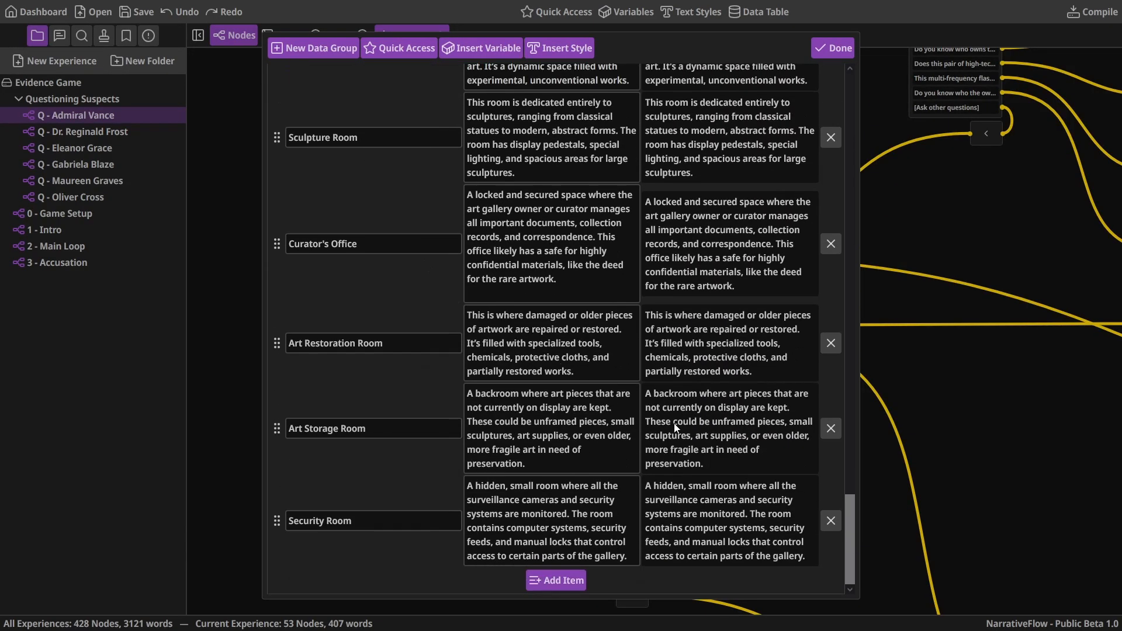
Collapse the Character Descriptions, Tool Descriptions and Rooms groups in the data table
left_click_drag(855, 550, 739, 84)
left_click(738, 80)
left_click(719, 102)
left_click(739, 124)
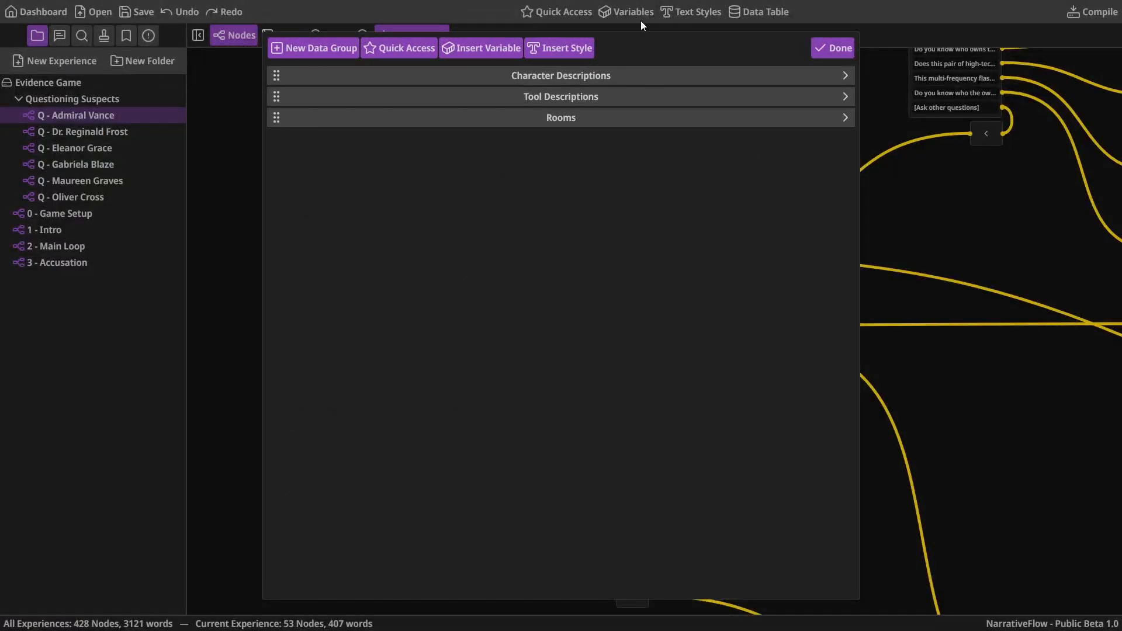
Add a new data group with an item named Item 1 and the item data "Skill Description"
left_click(329, 47)
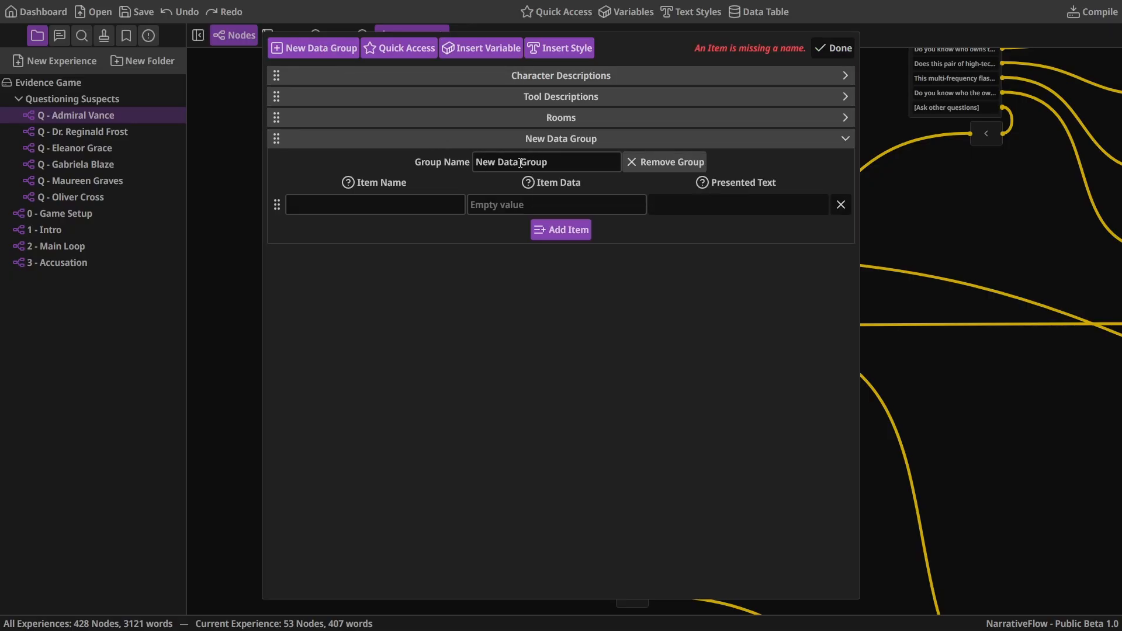
key("Tab")
type("Item 1")
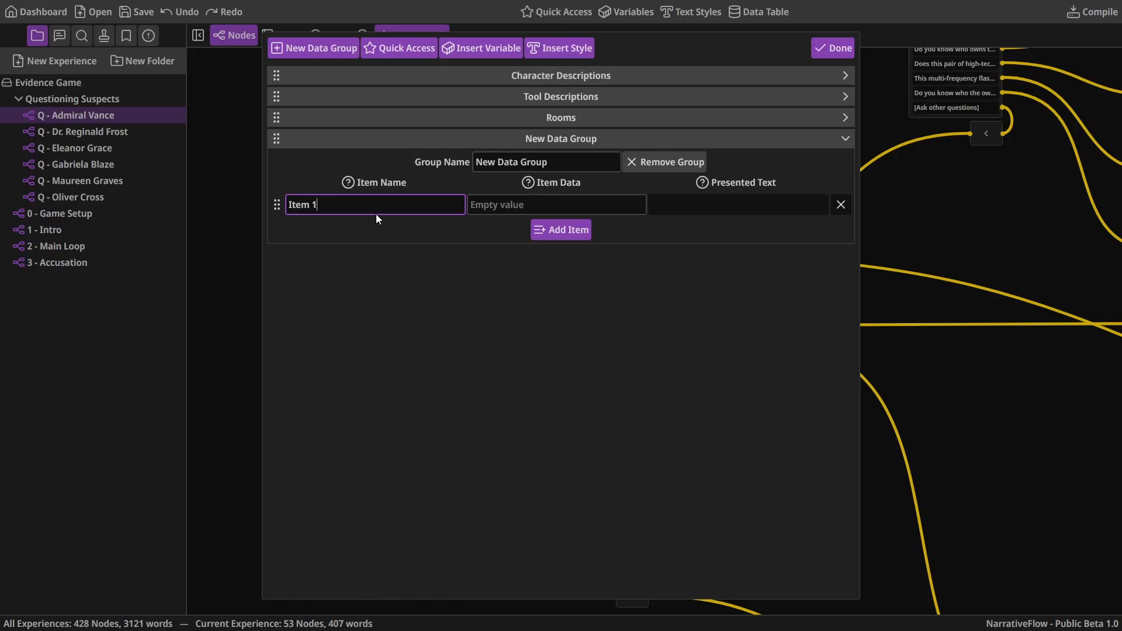
left_click(391, 232)
key("ctrl+a")
left_click(513, 210)
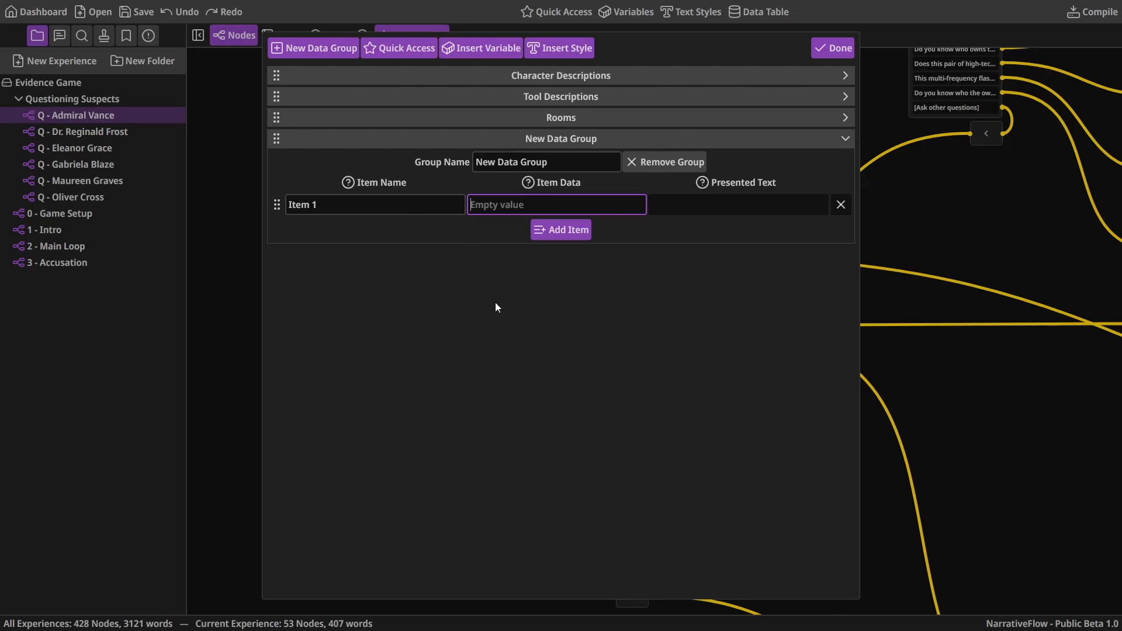
type("Skill Description")
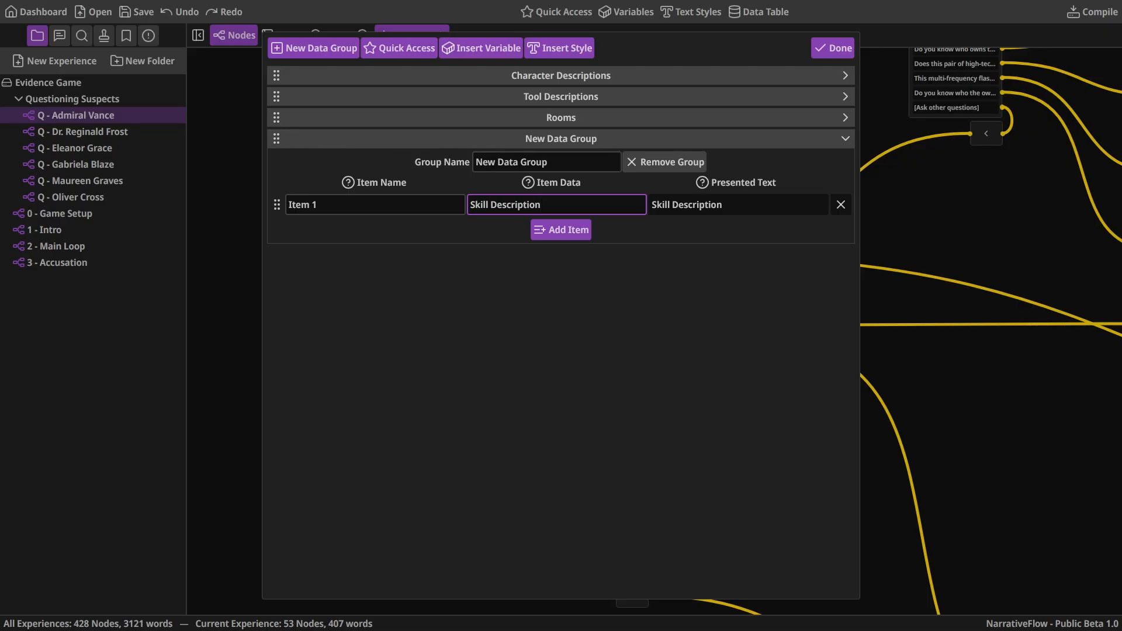
Rename the new group's item to Sword and set its data to "A sharp, pointy thing."
key("ctrl+a")
left_click(348, 213)
key("ctrl+a")
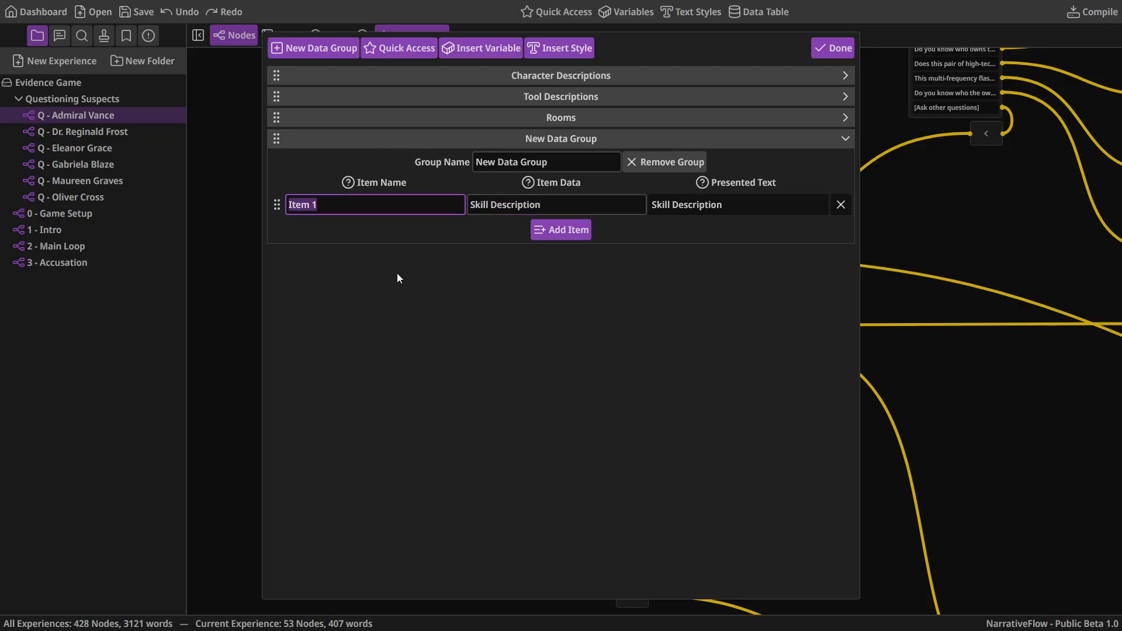
type("Sword")
key("Tab")
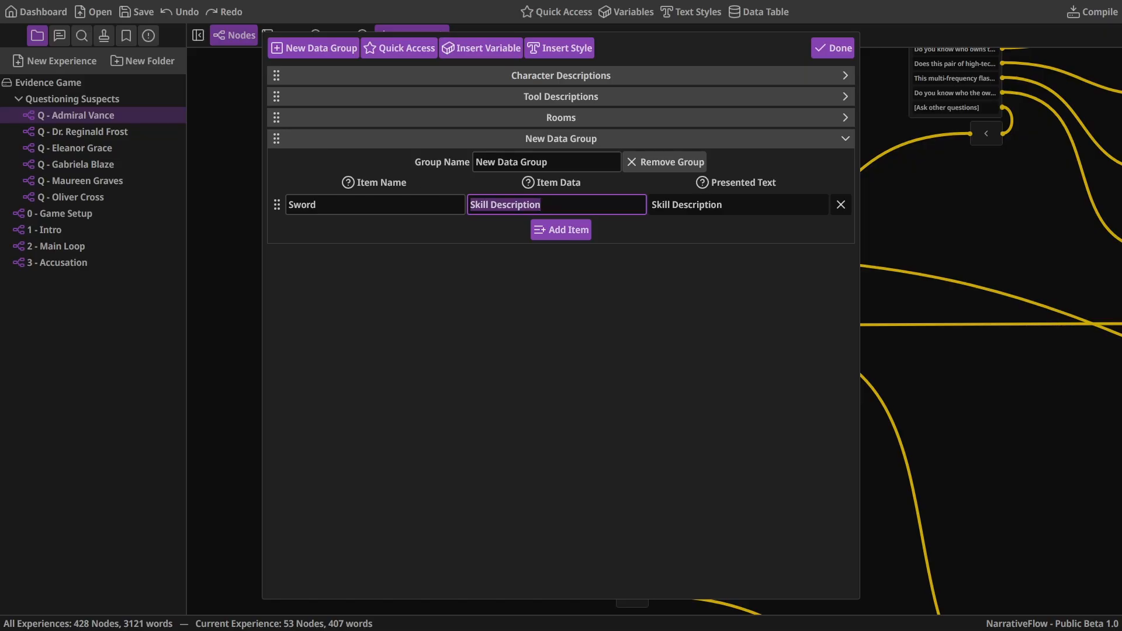
type("A sharp")
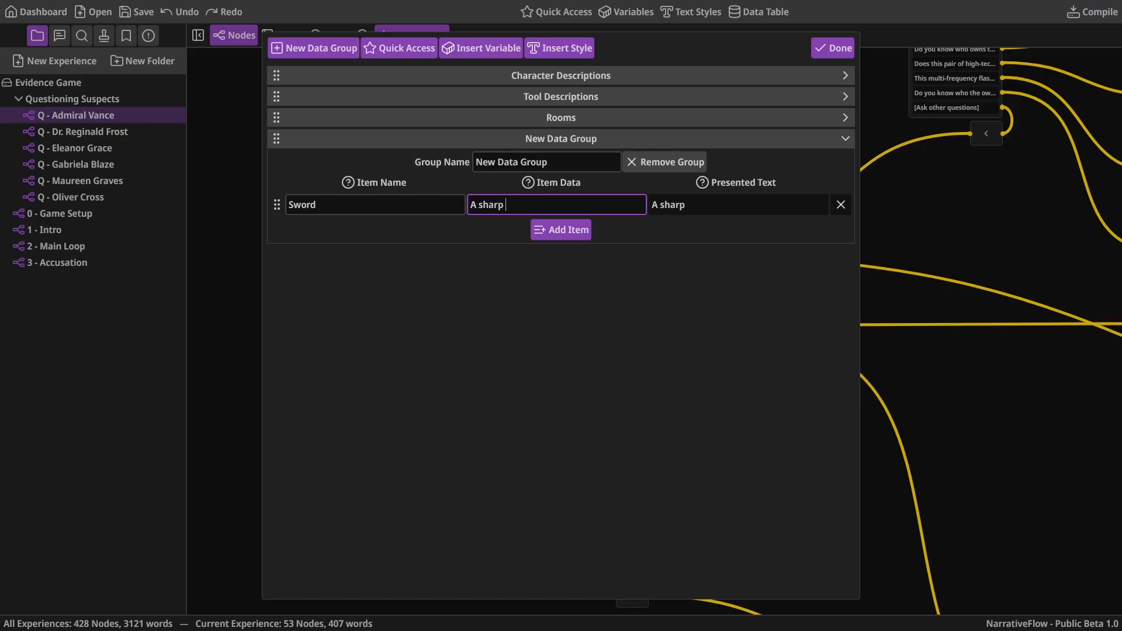
type(", pointy thing.")
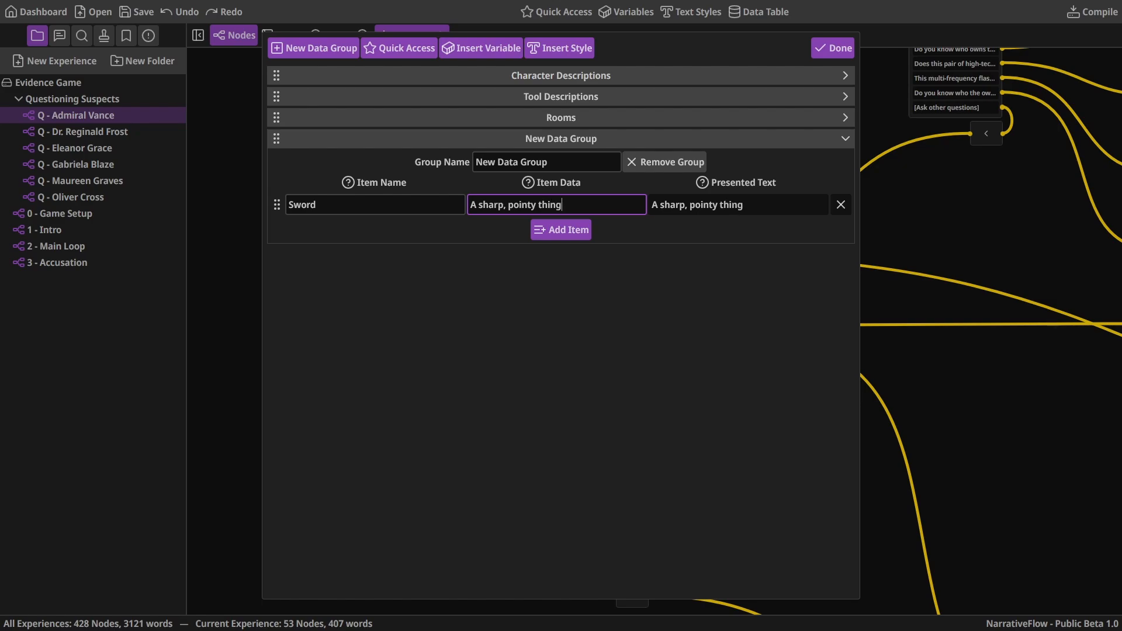
left_click(481, 239)
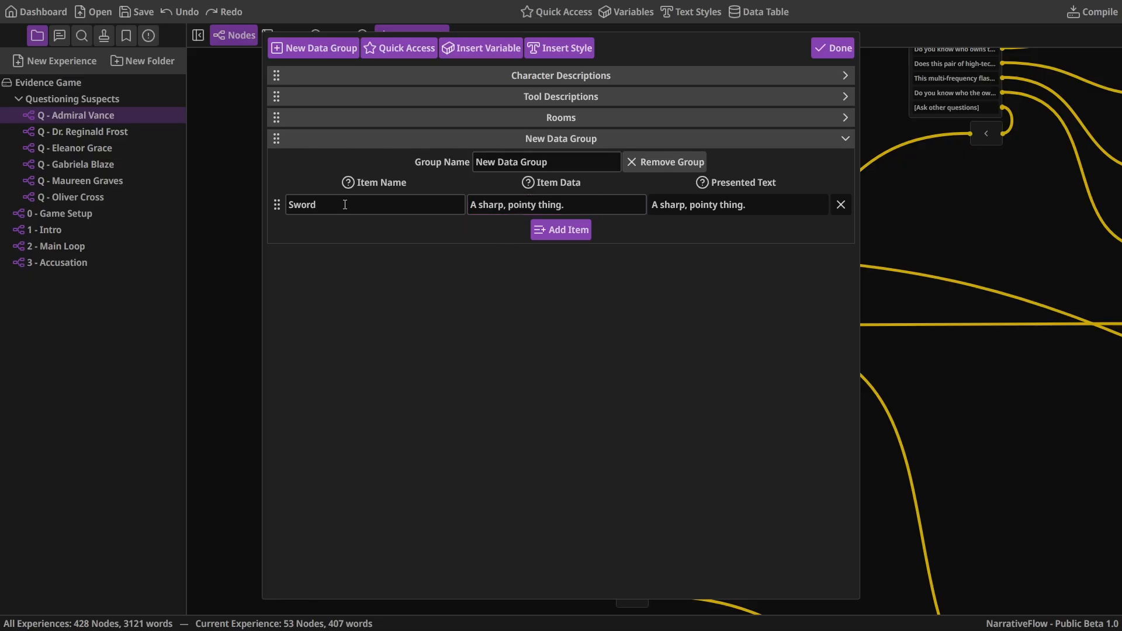
double_click(315, 202)
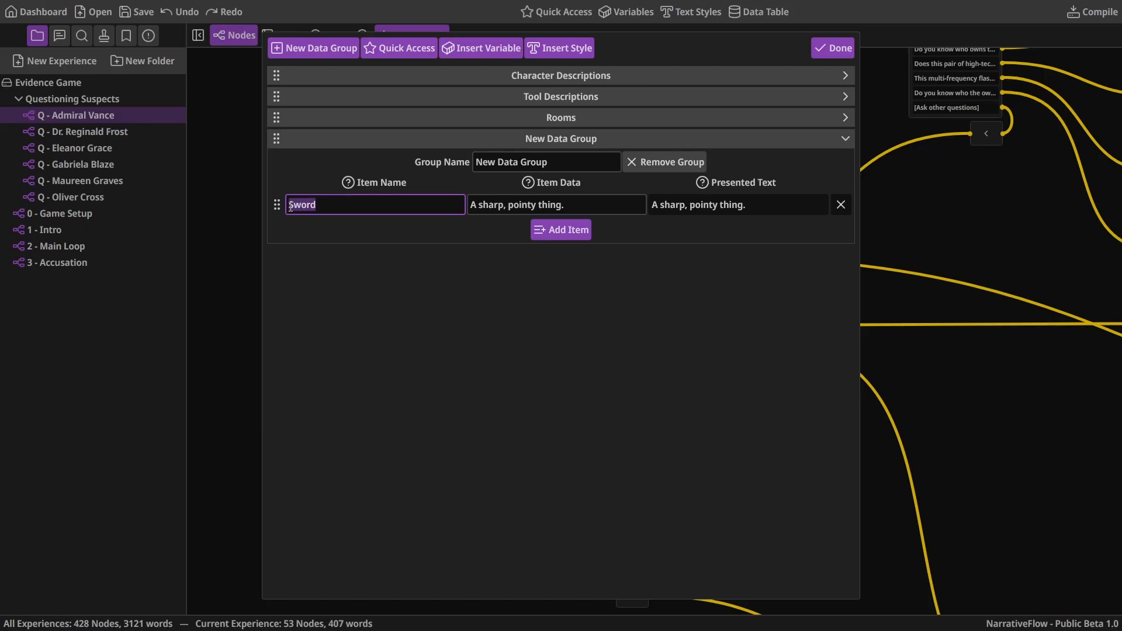
left_click(363, 228)
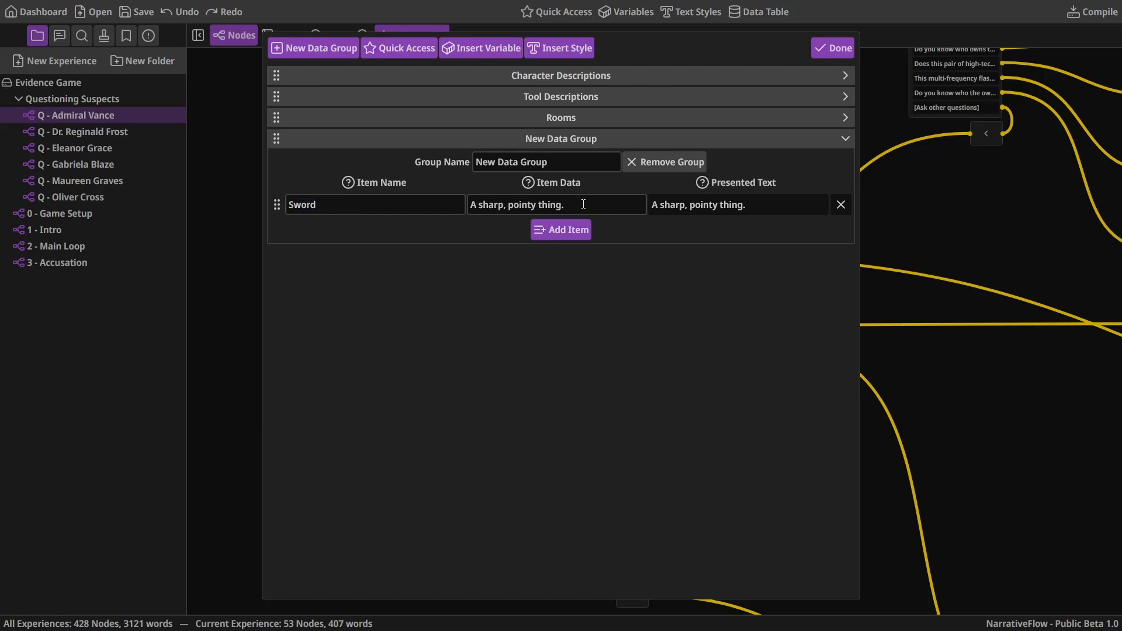
left_click_drag(583, 204, 464, 207)
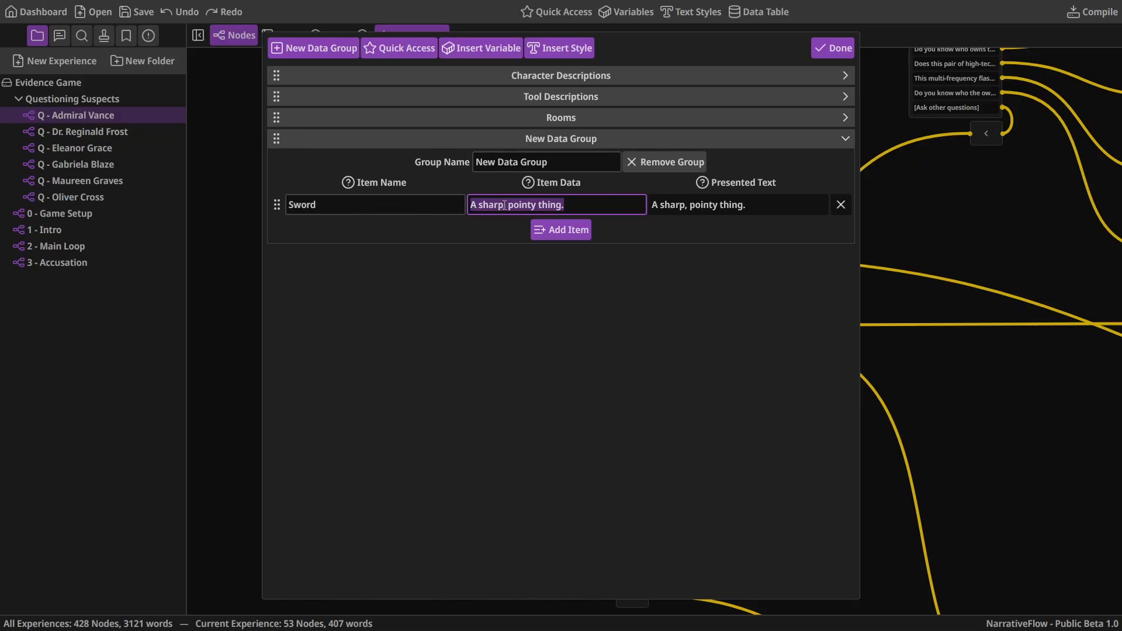
left_click_drag(380, 205, 285, 208)
left_click(423, 223)
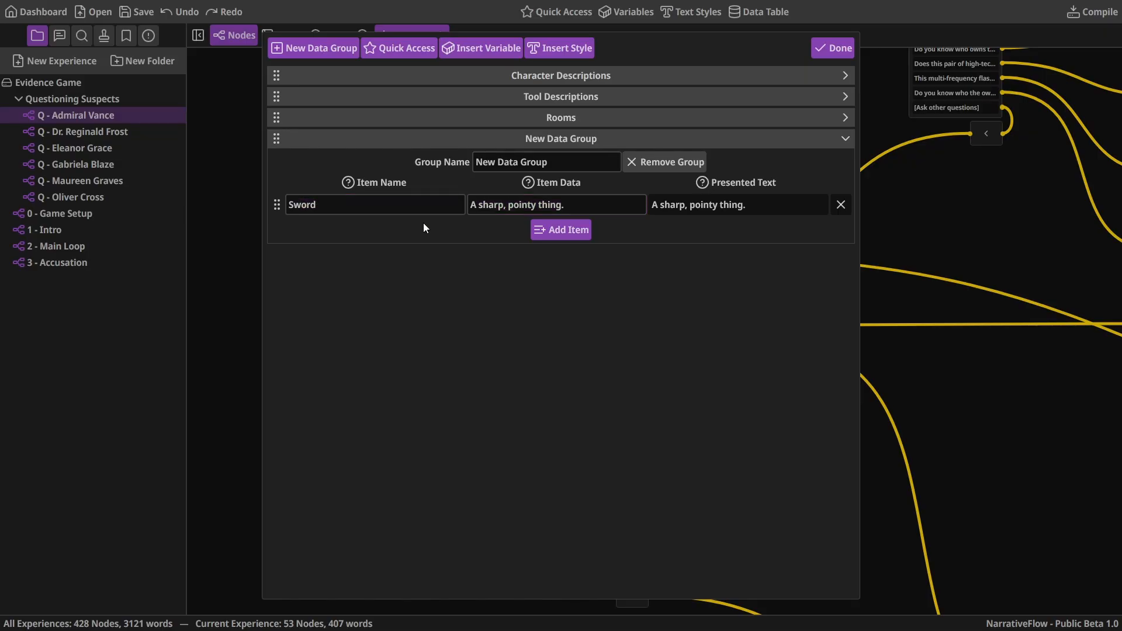
left_click_drag(570, 203, 467, 206)
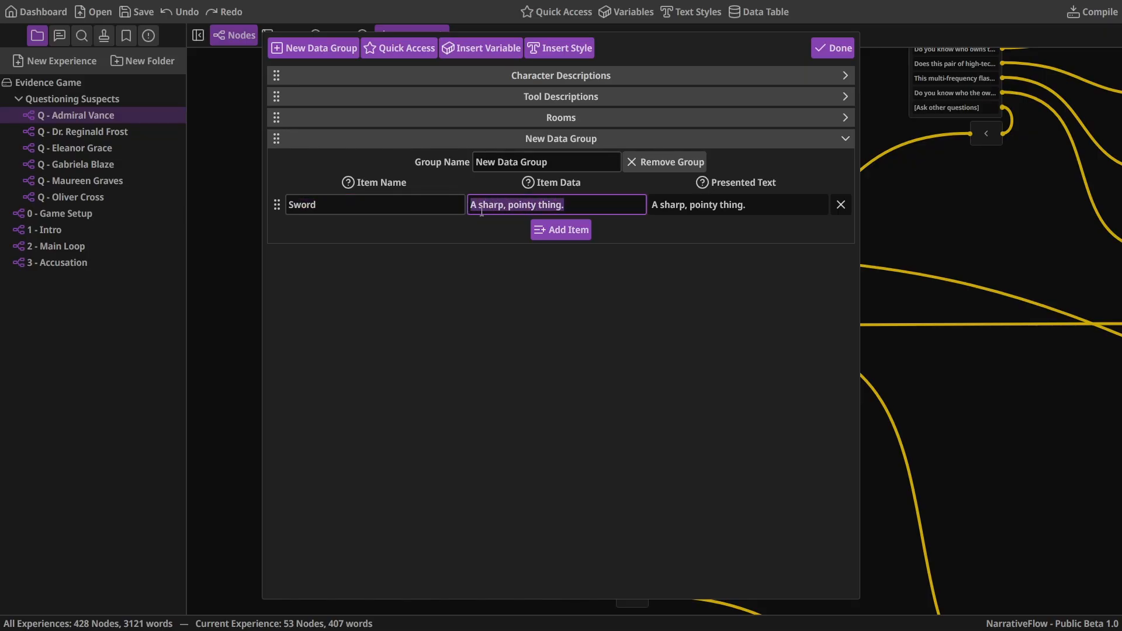
left_click(475, 223)
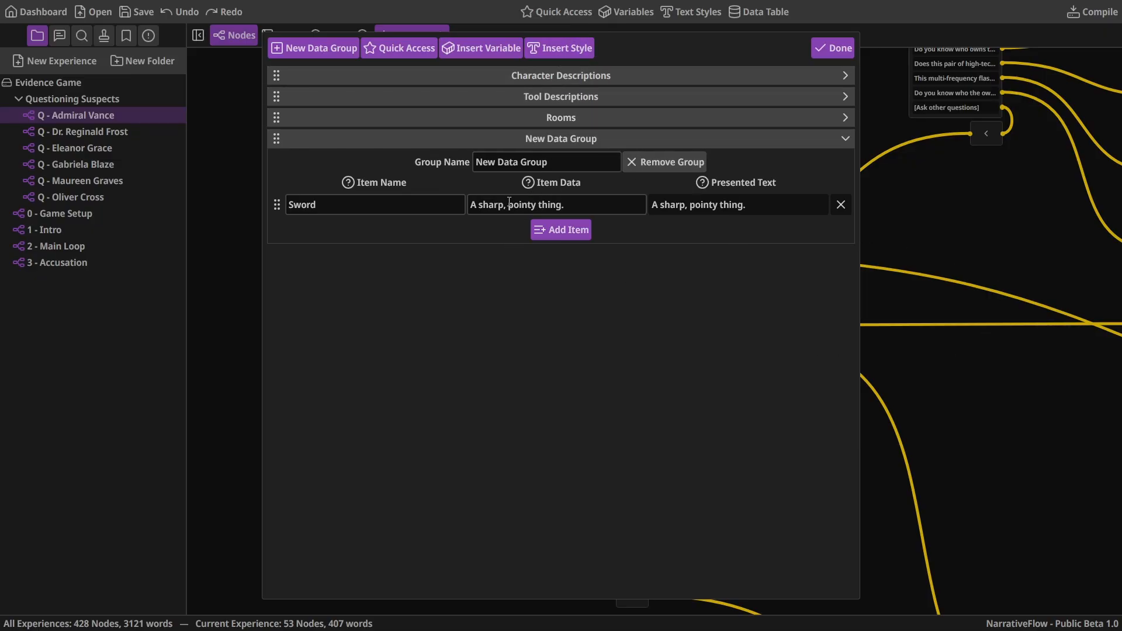
Apply the Yellow text style to the word "sharp" in the Sword item's data and close the data table
double_click(491, 205)
left_click(560, 48)
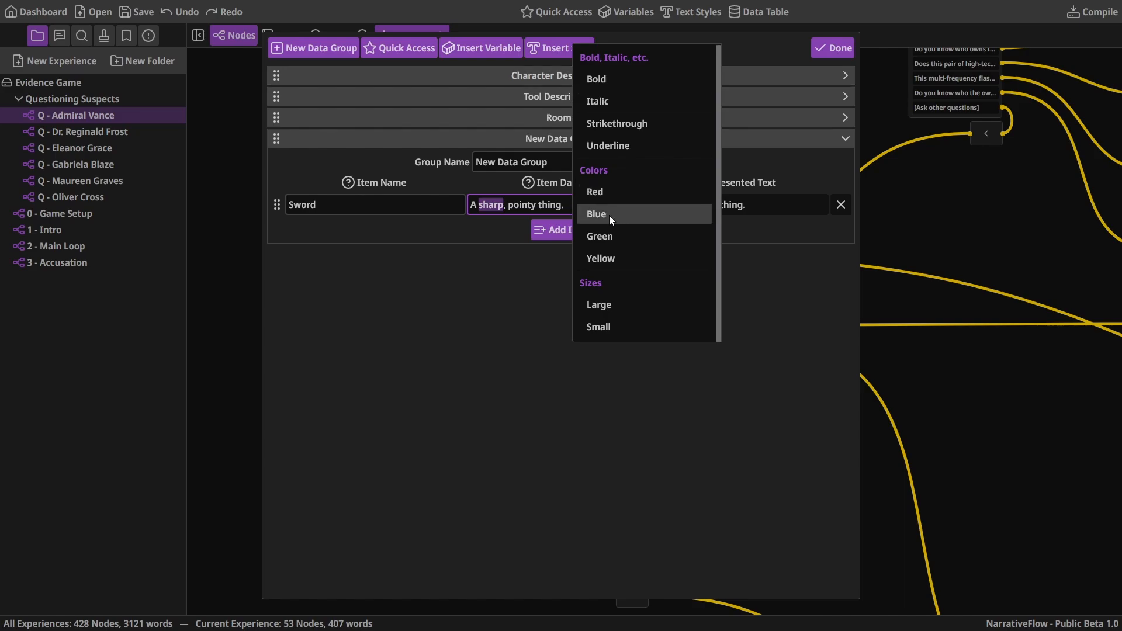
left_click(612, 253)
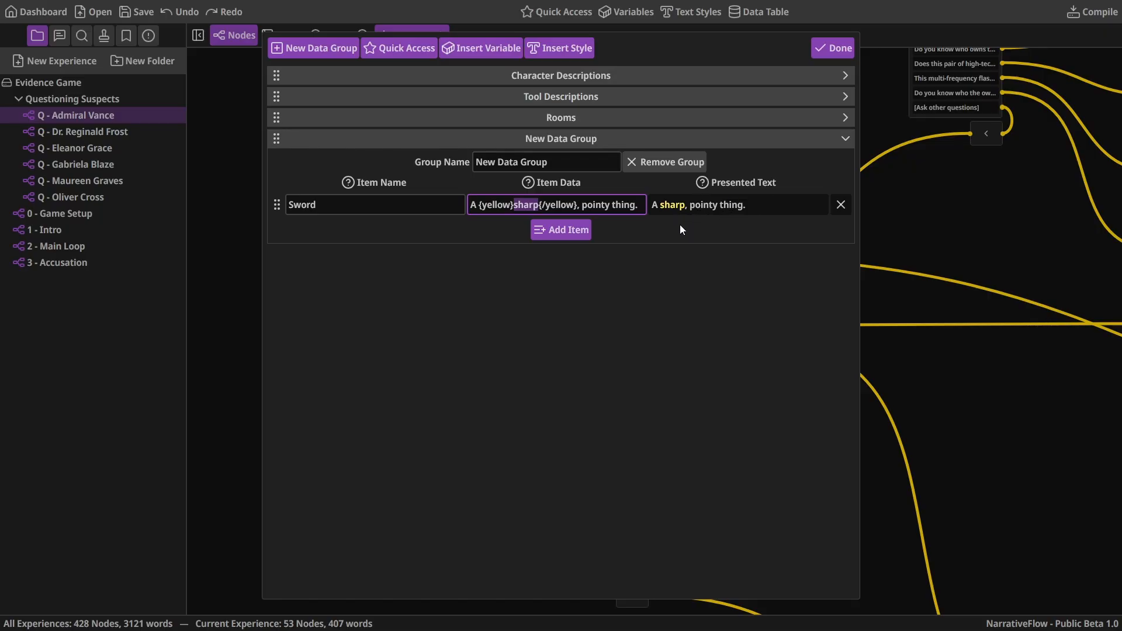
left_click(631, 225)
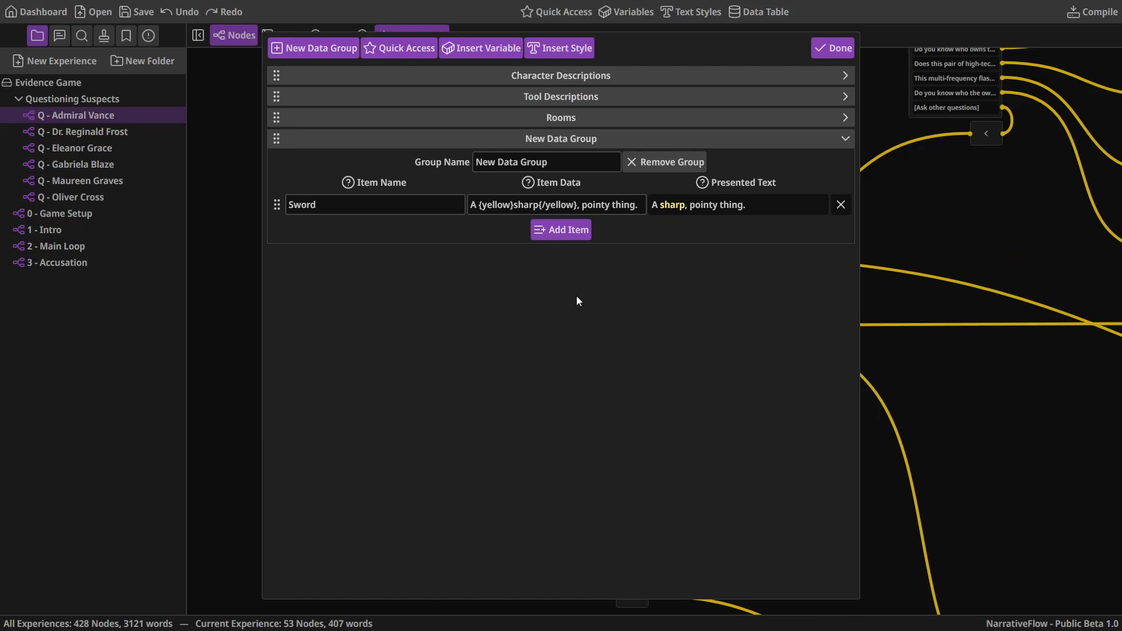
left_click(843, 52)
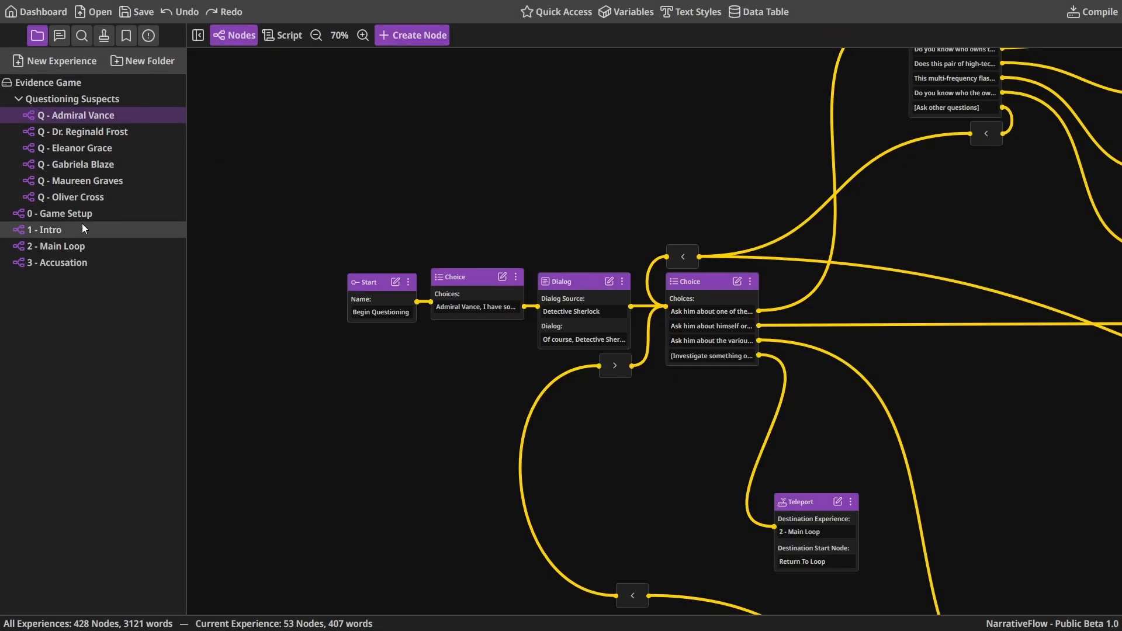
Open the 1 - Intro experience and show its flow as a script
scroll(412, 244, "down", 6)
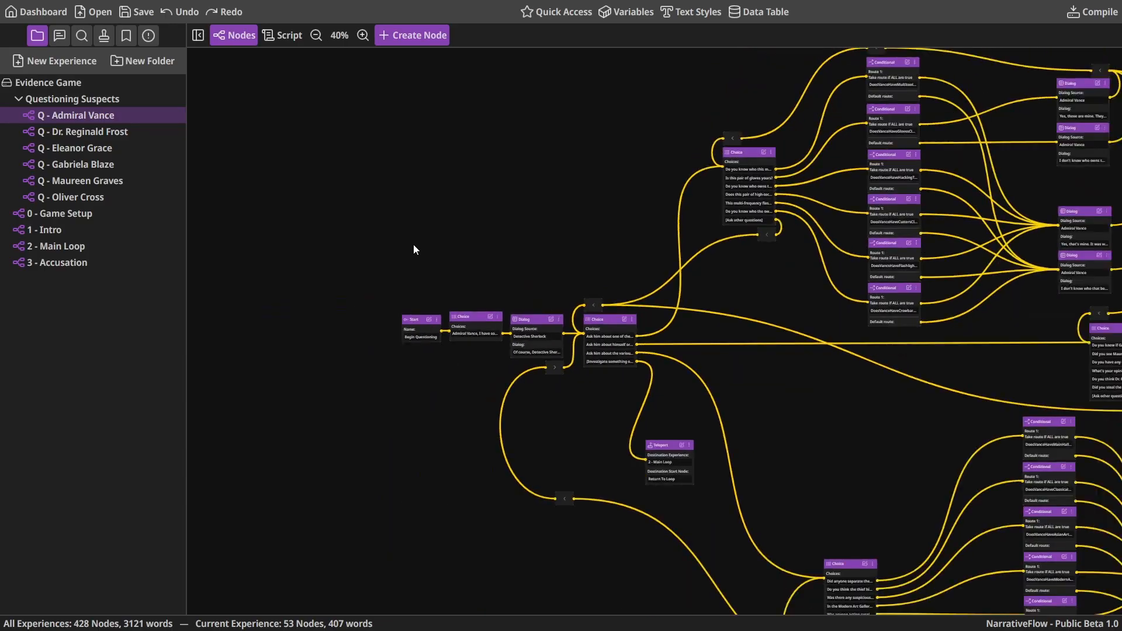
left_click_drag(517, 277, 392, 232)
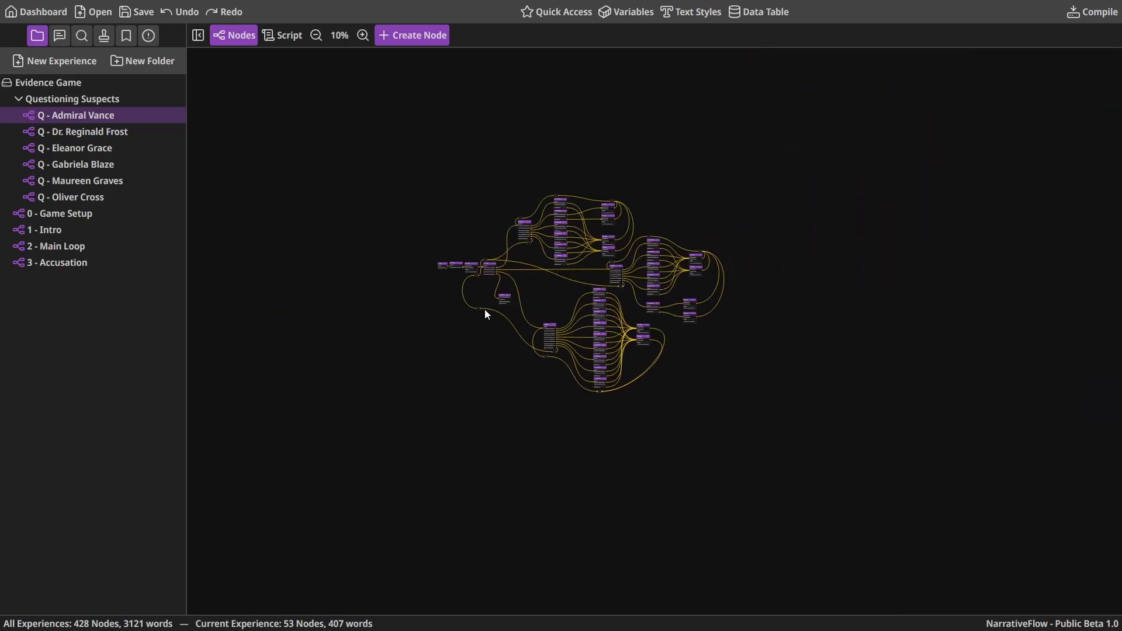
left_click(54, 234)
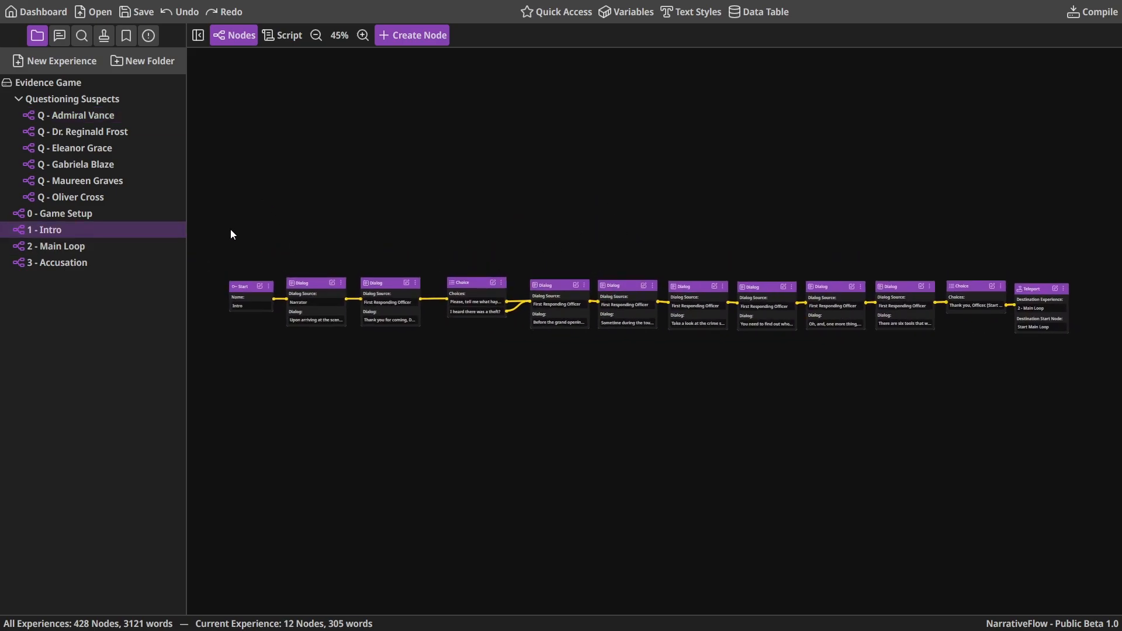
left_click_drag(225, 229, 1031, 398)
left_click_drag(224, 237, 1089, 386)
left_click_drag(235, 223, 1064, 418)
left_click(284, 36)
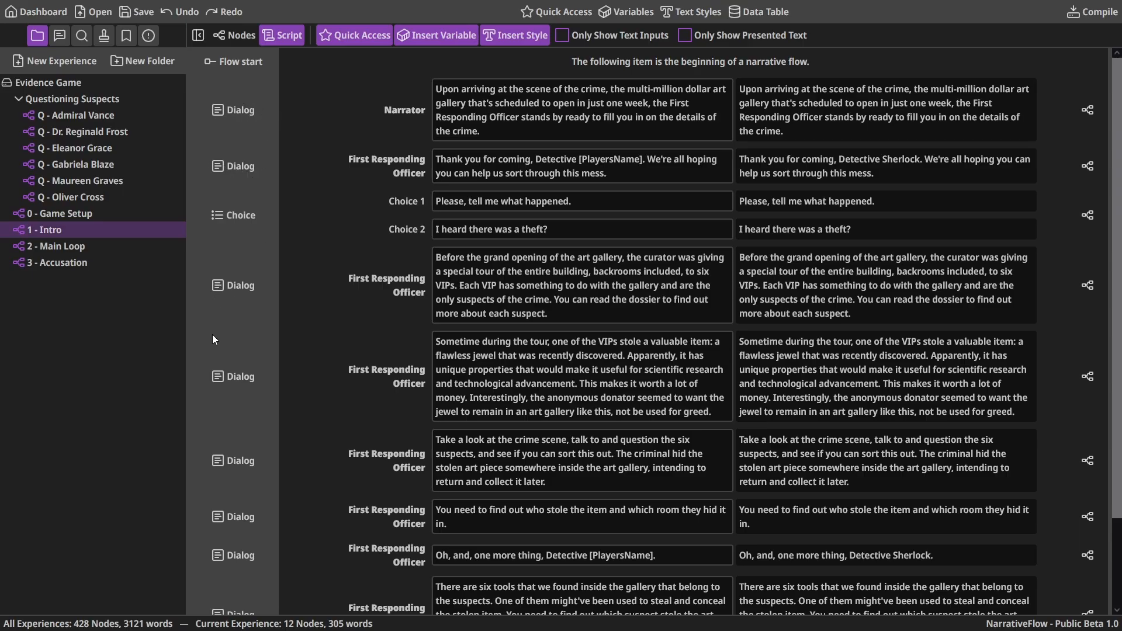
Return to the node view of 1 - Intro and look along its dialog and choice nodes
left_click(227, 35)
scroll(325, 230, "up", 3)
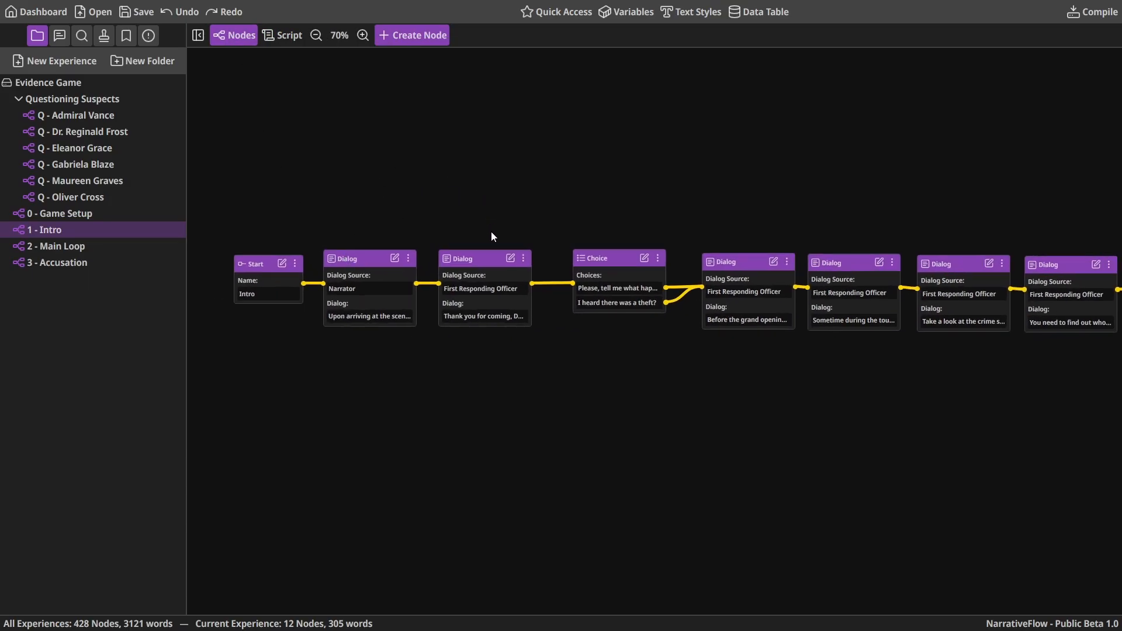
left_click_drag(652, 221, 517, 211)
left_click_drag(565, 173, 667, 184)
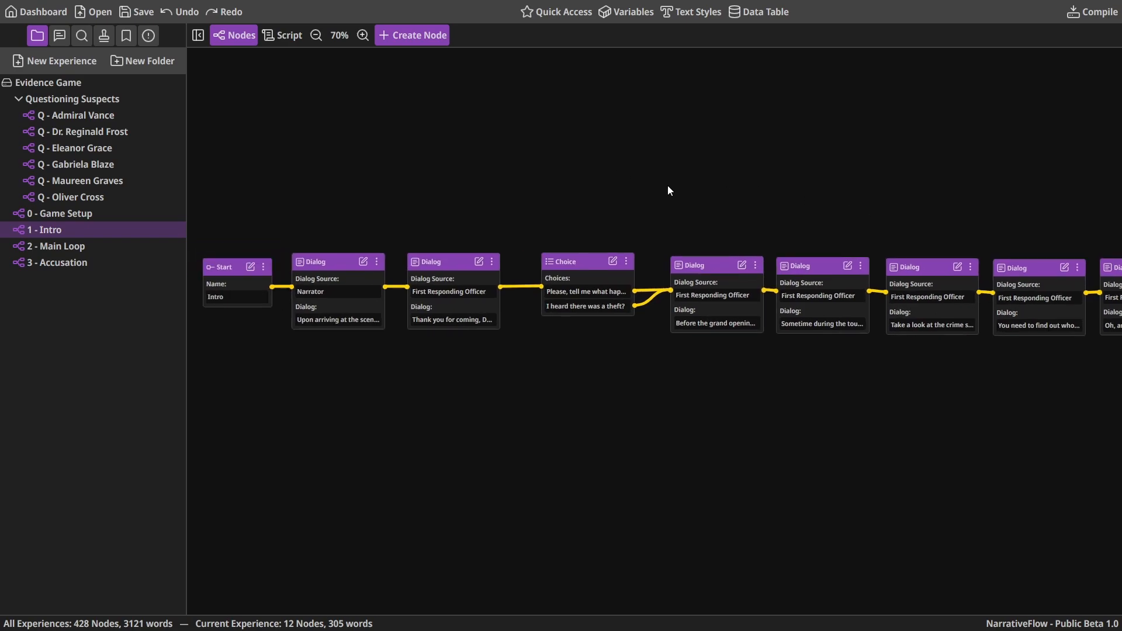
left_click_drag(597, 180, 638, 186)
Replace the Narrator's opening dialog with "Hey!" in the script view of 1 - Intro
left_click(277, 36)
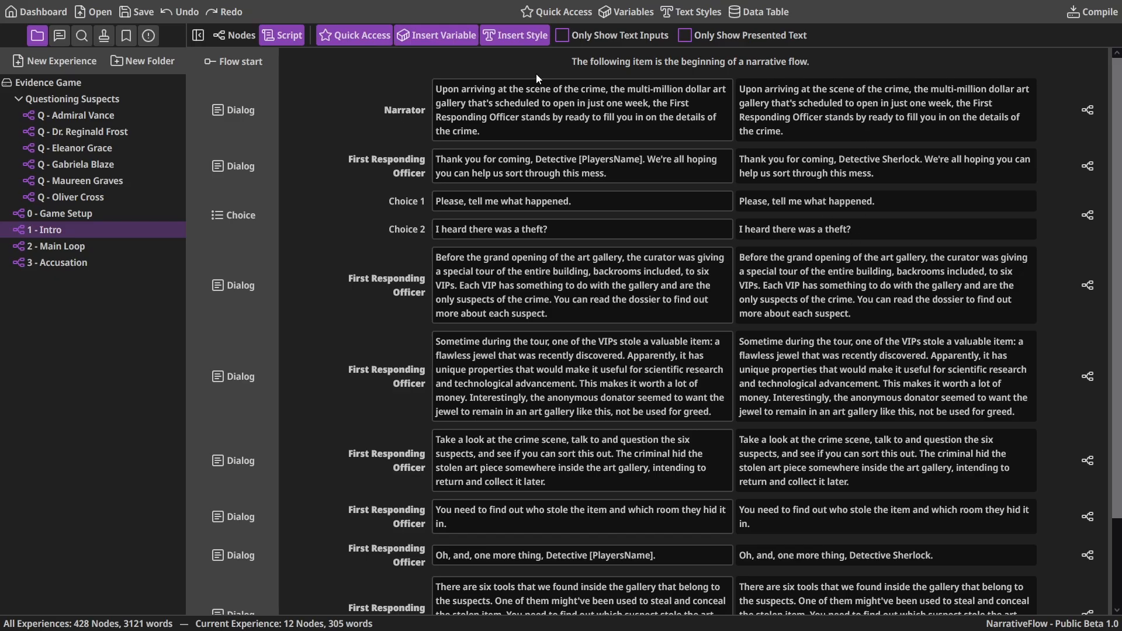
left_click(529, 137)
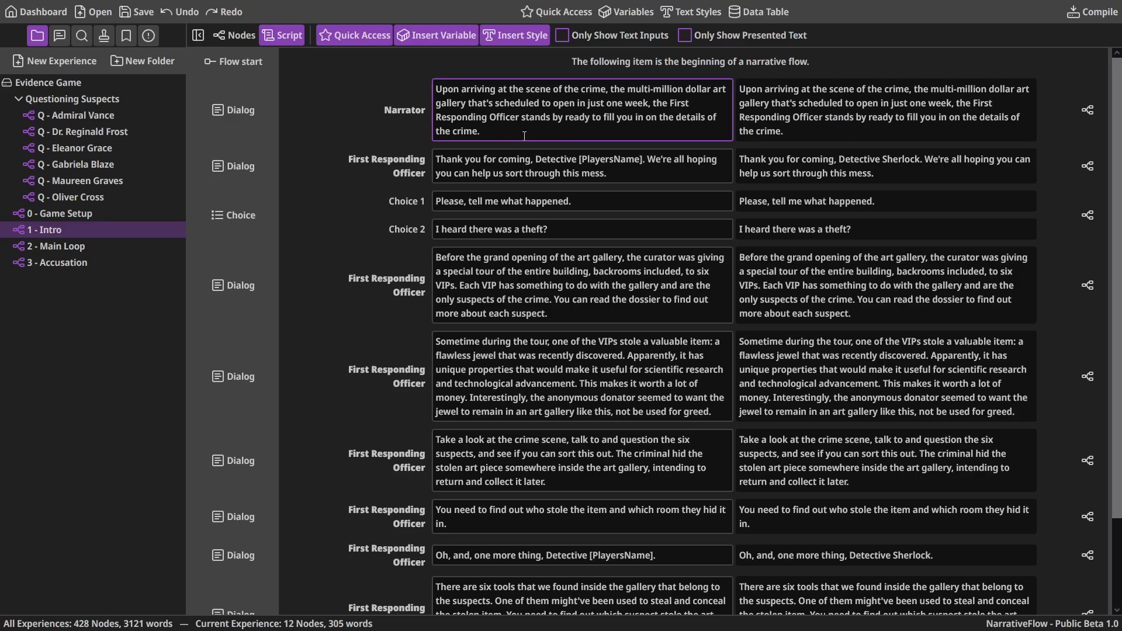
key("ctrl+a")
type("Hey")
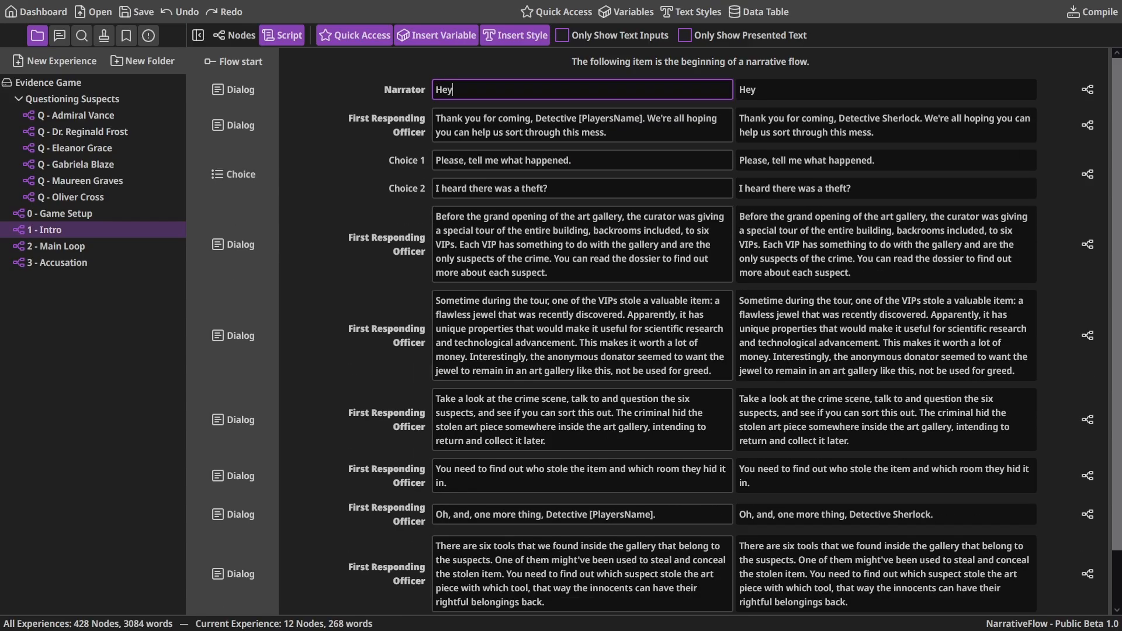
type("!")
Check the Narrator's dialog node in the node view and return to the script view
left_click(234, 34)
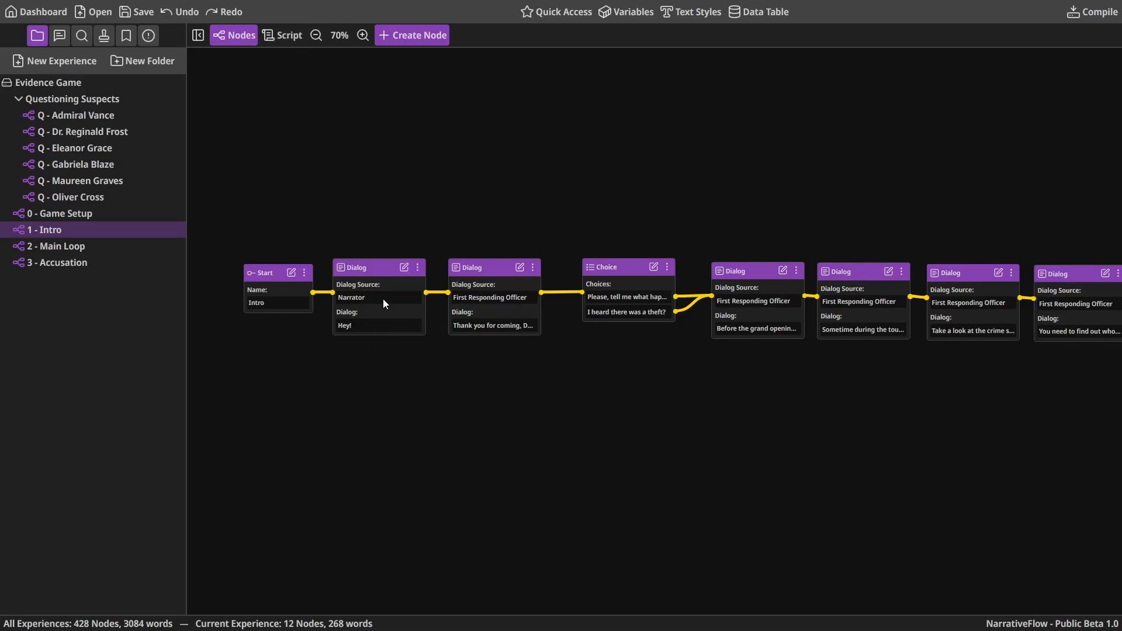
left_click(283, 36)
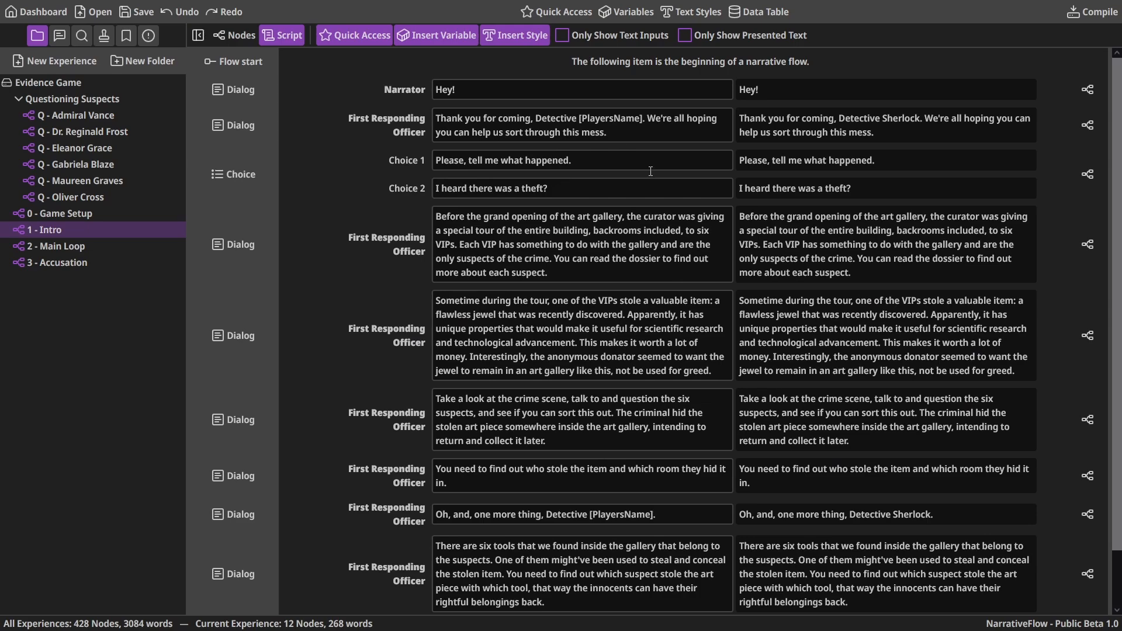
left_click(241, 37)
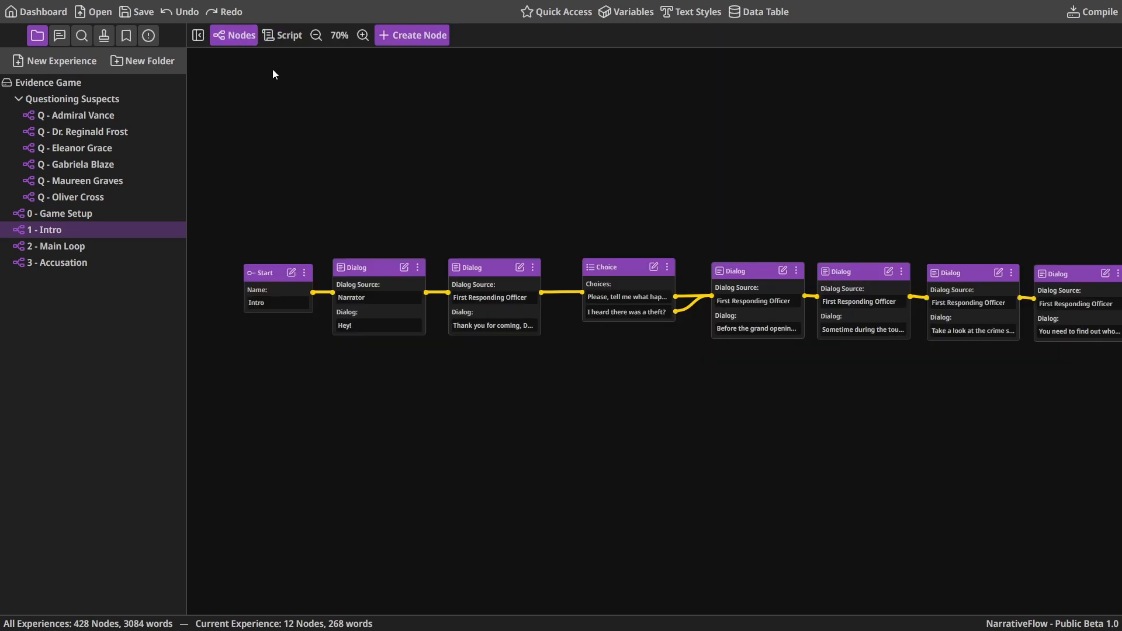
left_click(288, 36)
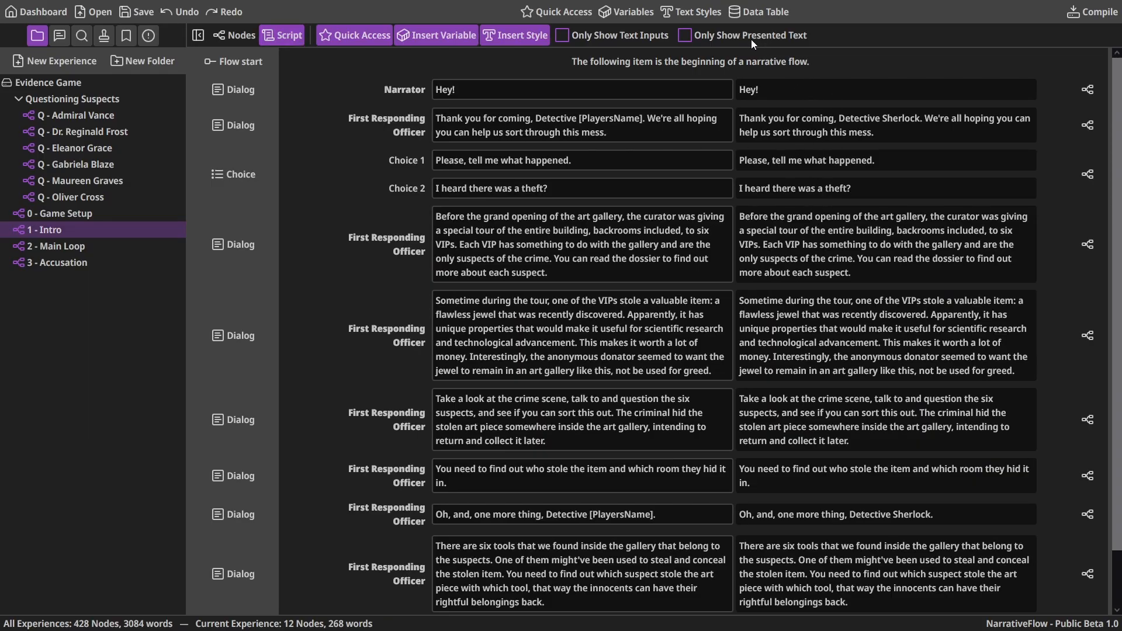
Change the Narrator's line to "Hey, " followed by the Player's Name quick access item
key("shift+Left")
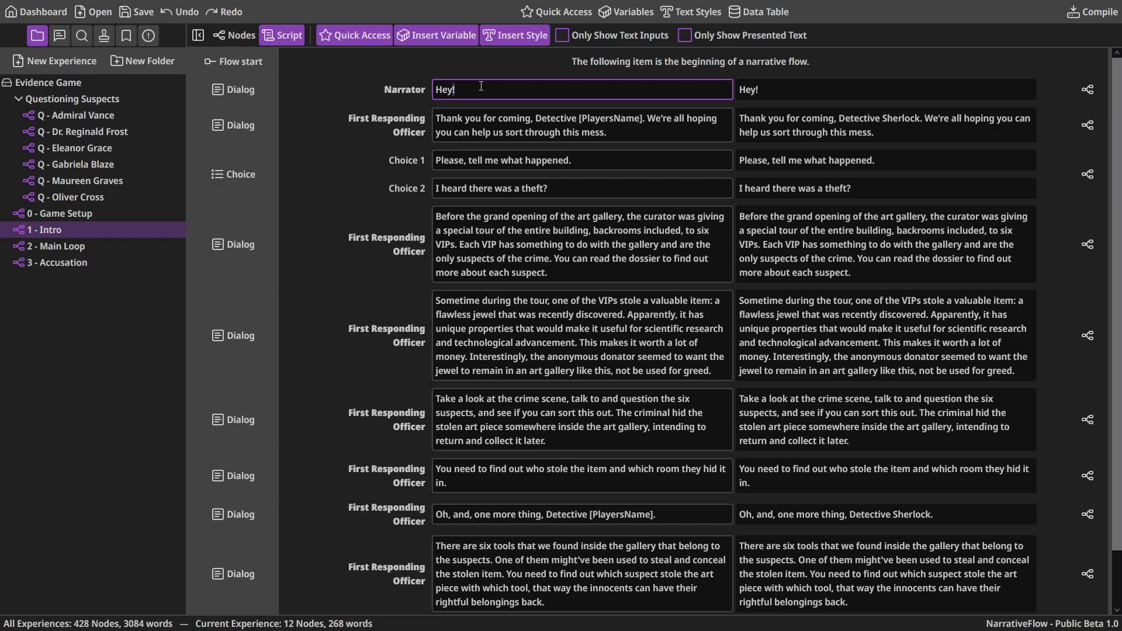
left_click(491, 89)
key("BackSpace")
left_click(355, 33)
scroll(424, 232, "down", 10)
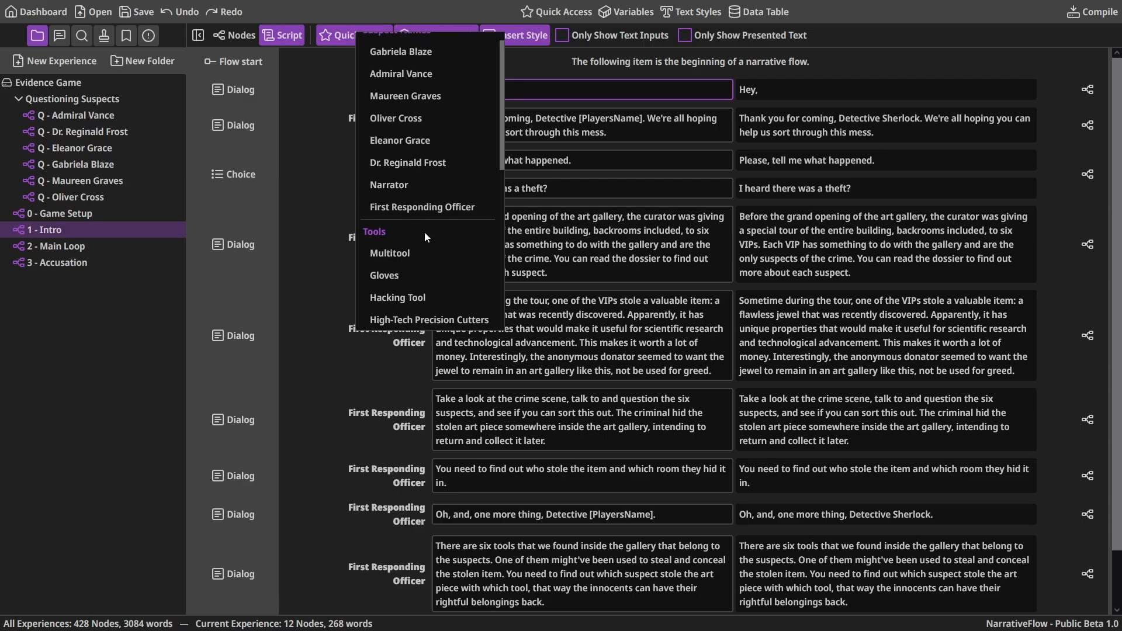
left_click(401, 316)
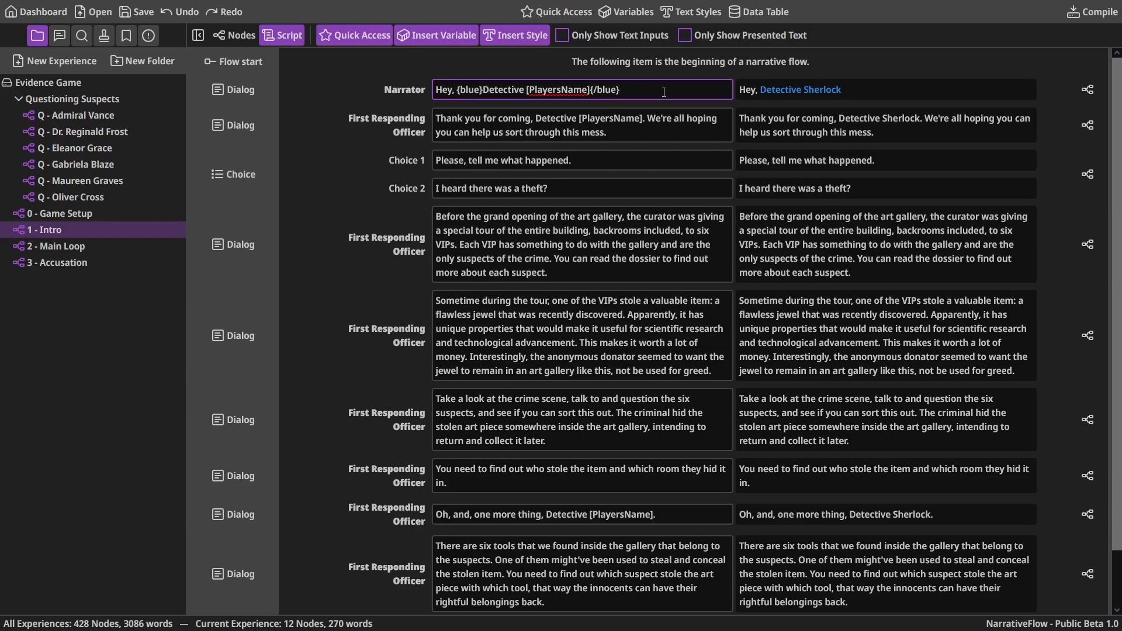
Inspect the Narrator dialog node's presented text in the node view of 1 - Intro and return to the script view
left_click(376, 81)
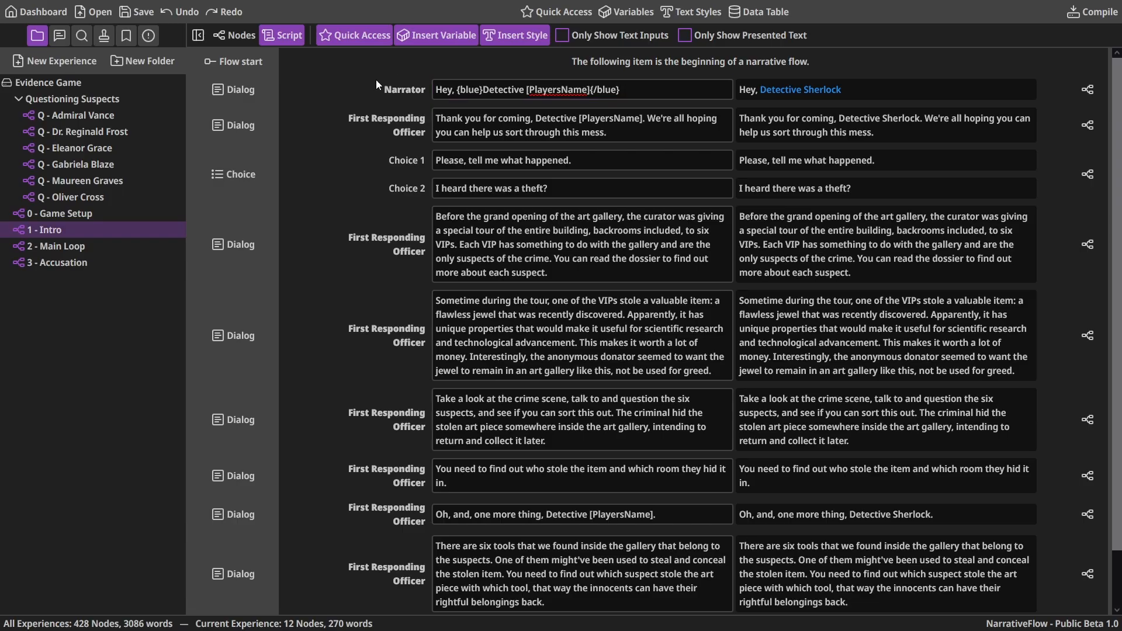
left_click(248, 35)
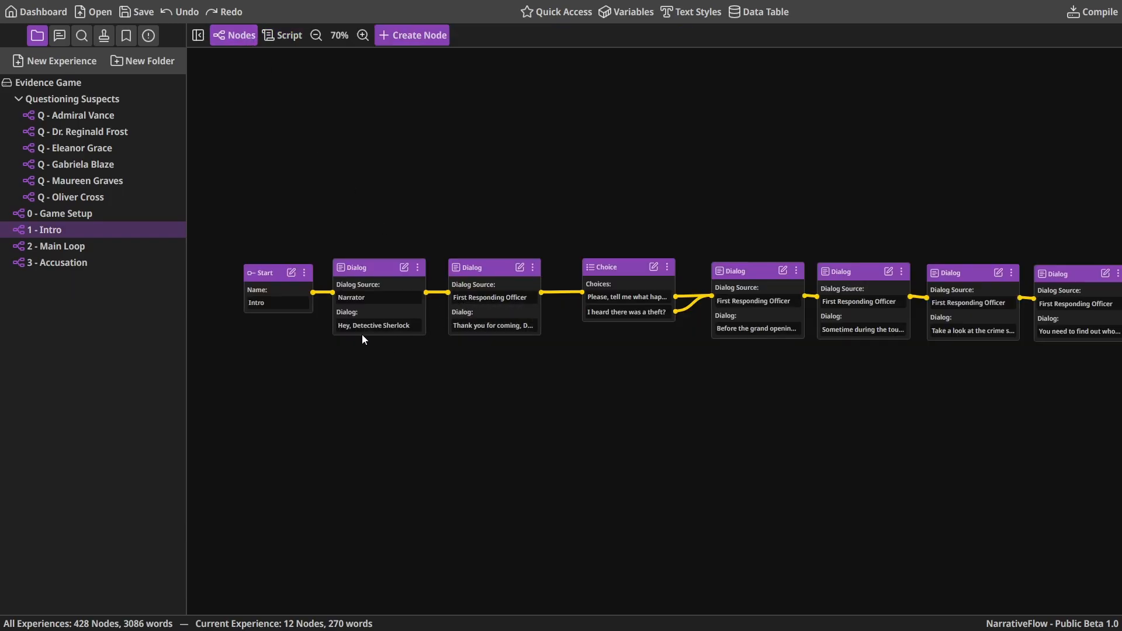
double_click(391, 298)
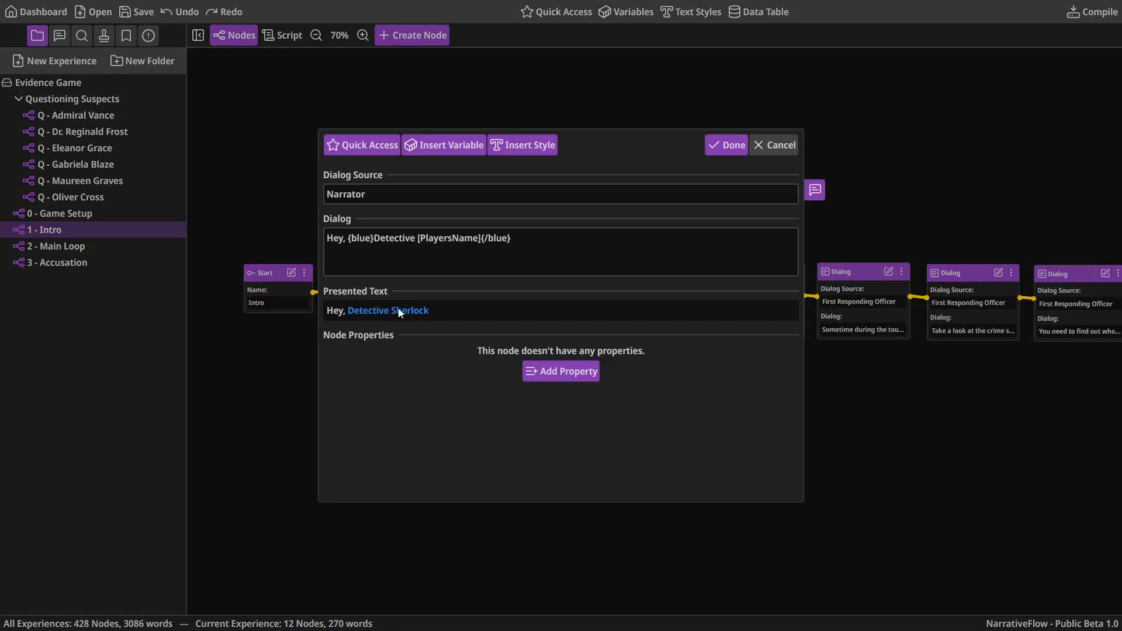
left_click(708, 151)
left_click(279, 35)
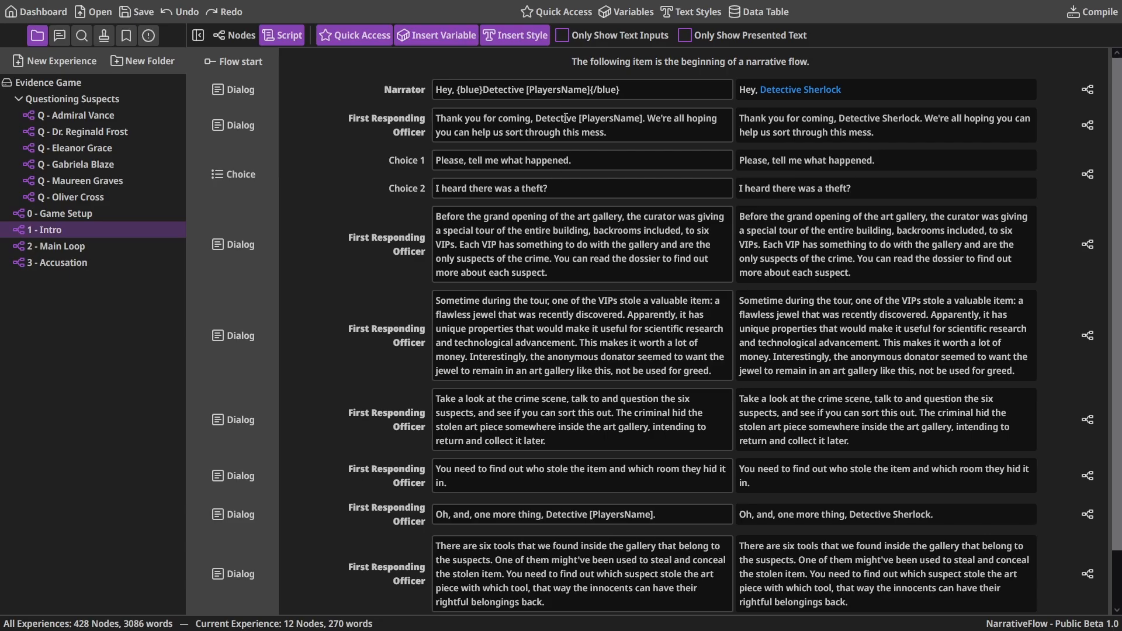
Switch the script display from text inputs only to presented text only, and back to text inputs only
scroll(359, 218, "down", 3)
scroll(411, 236, "up", 3)
left_click(562, 35)
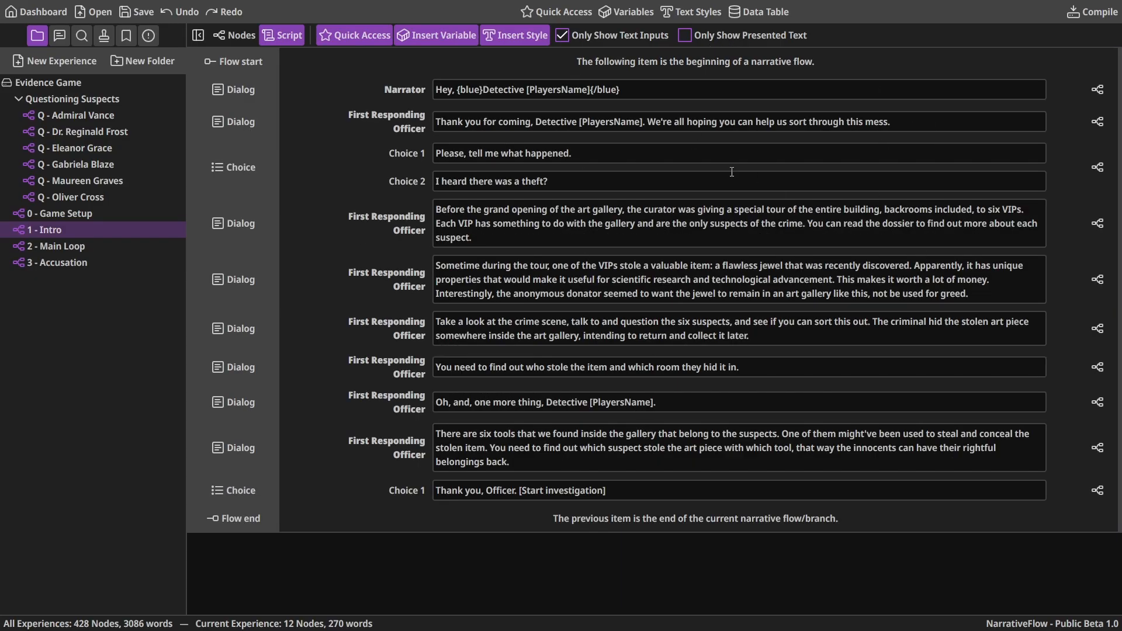
left_click(685, 35)
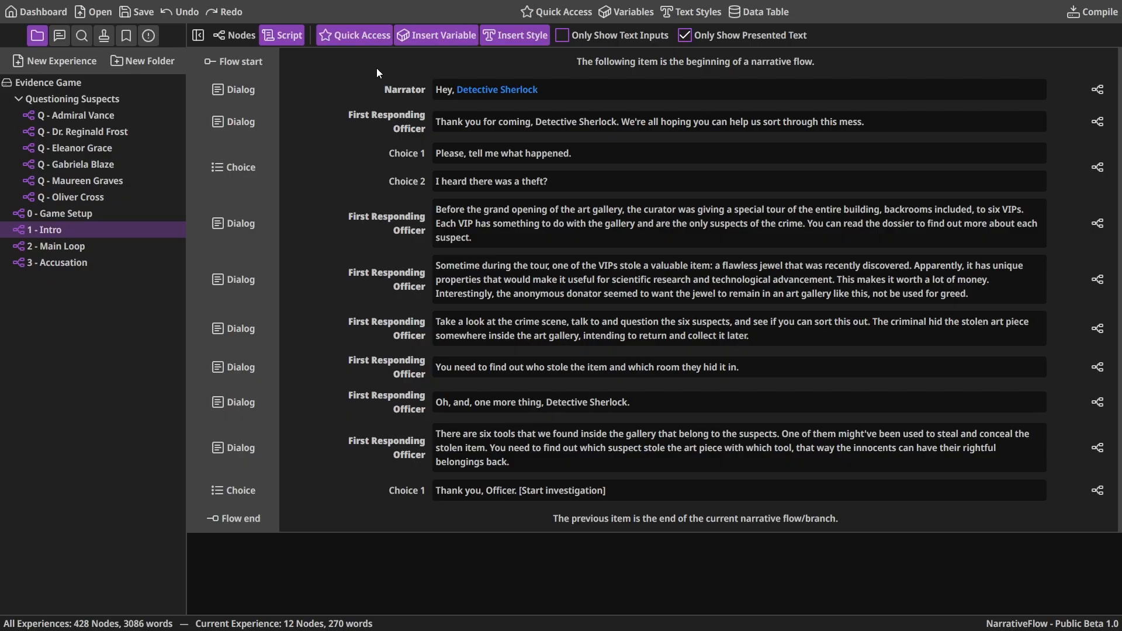
left_click(563, 35)
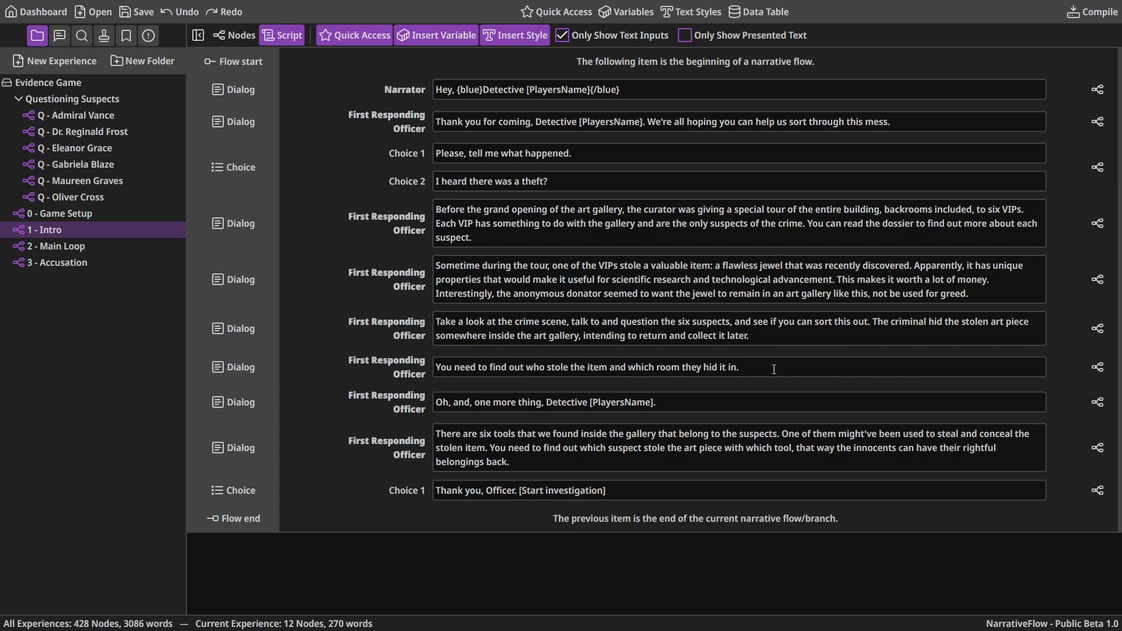
Go from the "You need to find out who stole the item" script line to its node in the node view
left_click_drag(743, 369, 434, 369)
left_click(835, 368)
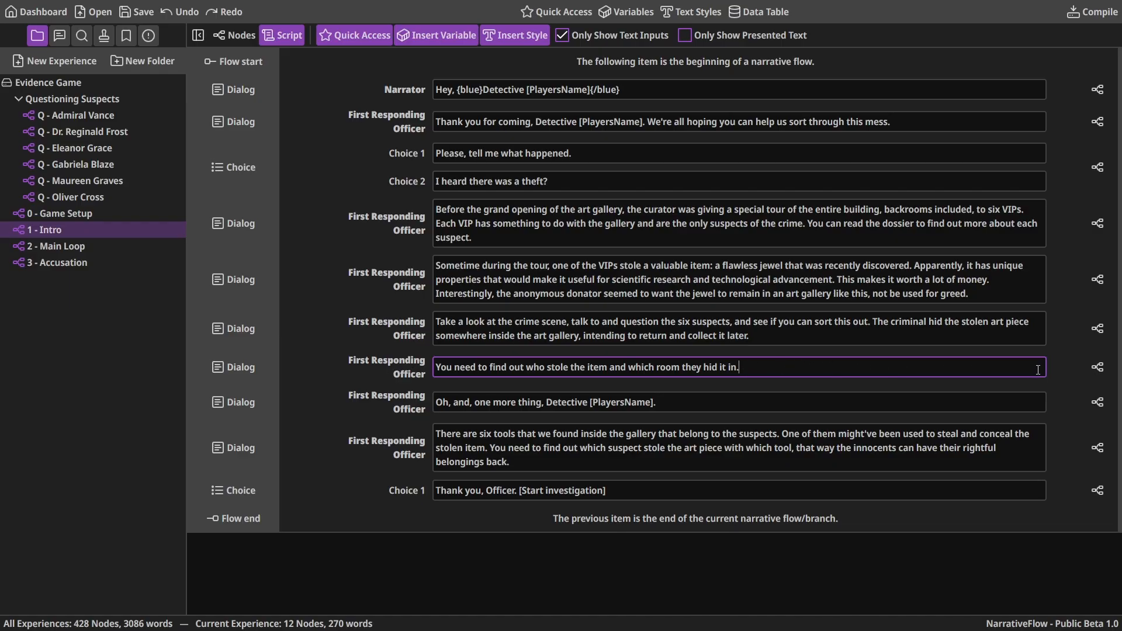
left_click(1056, 369)
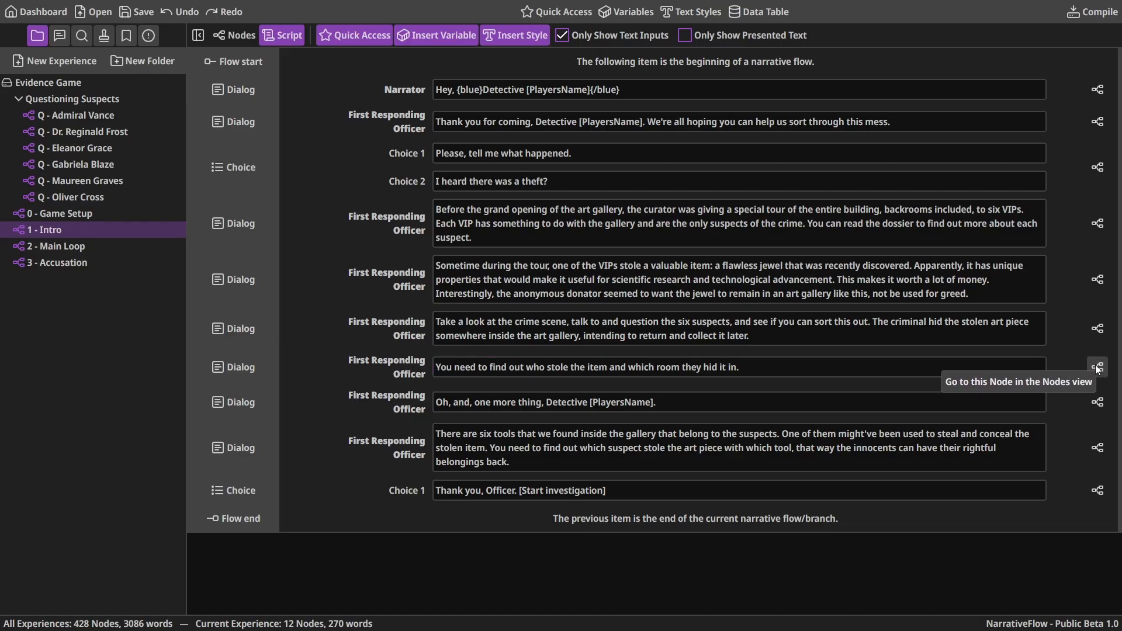
left_click(1096, 366)
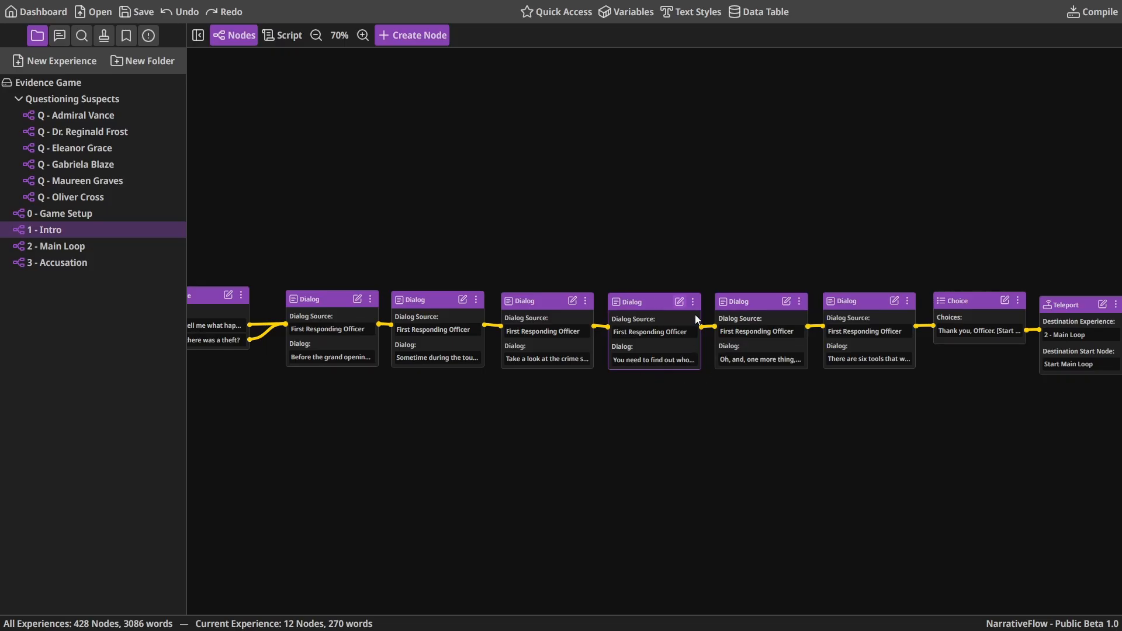
left_click(679, 301)
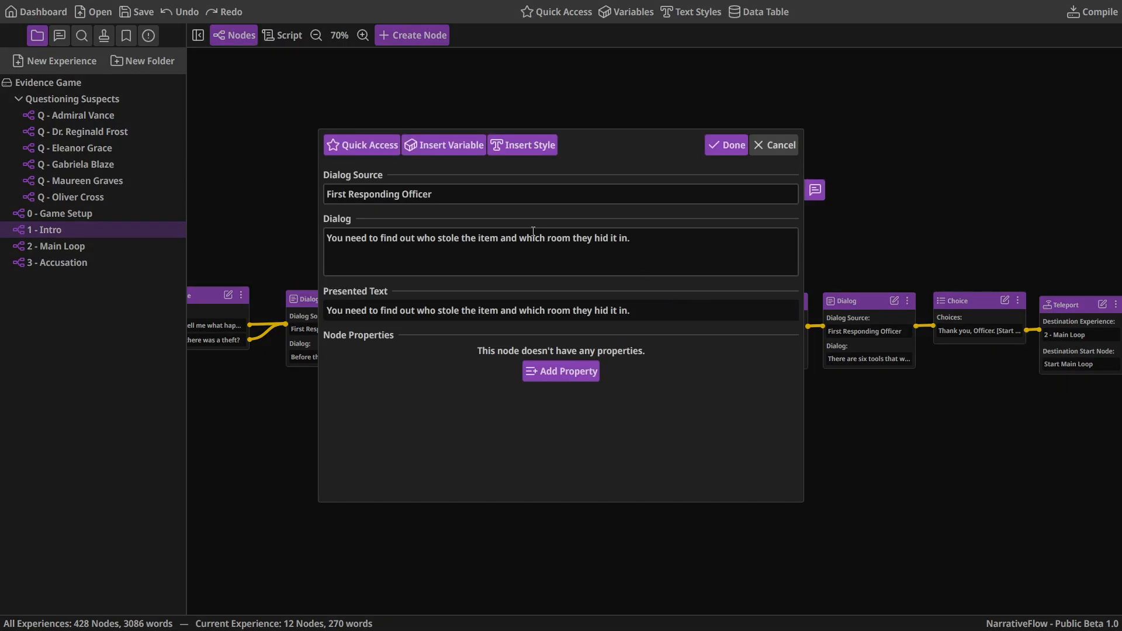
left_click(444, 195)
key("BackSpace")
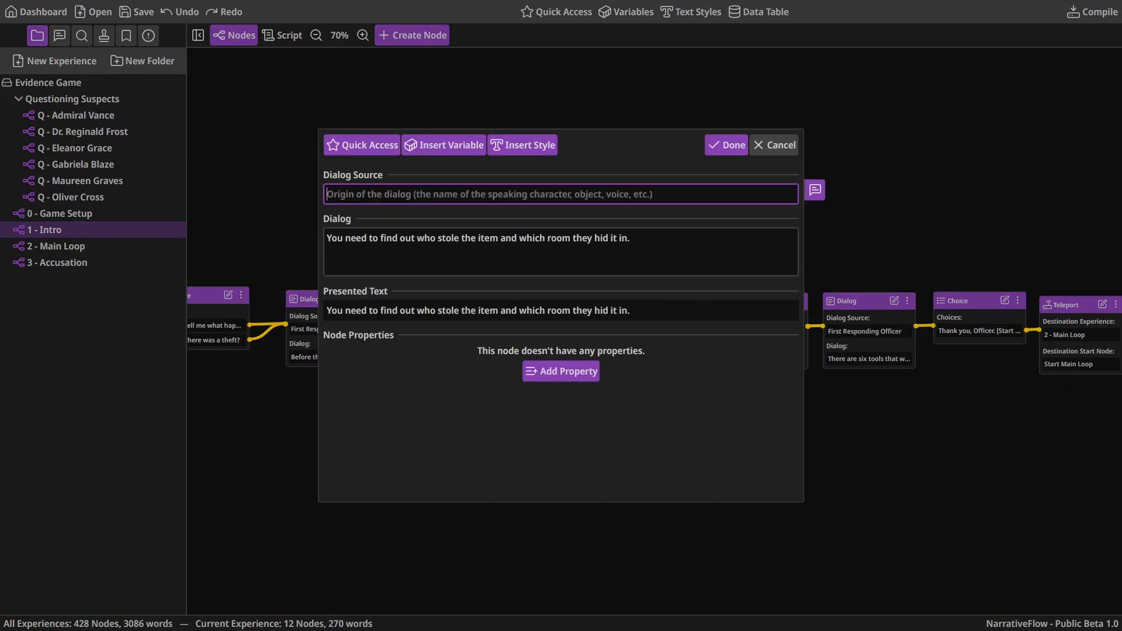
left_click(765, 146)
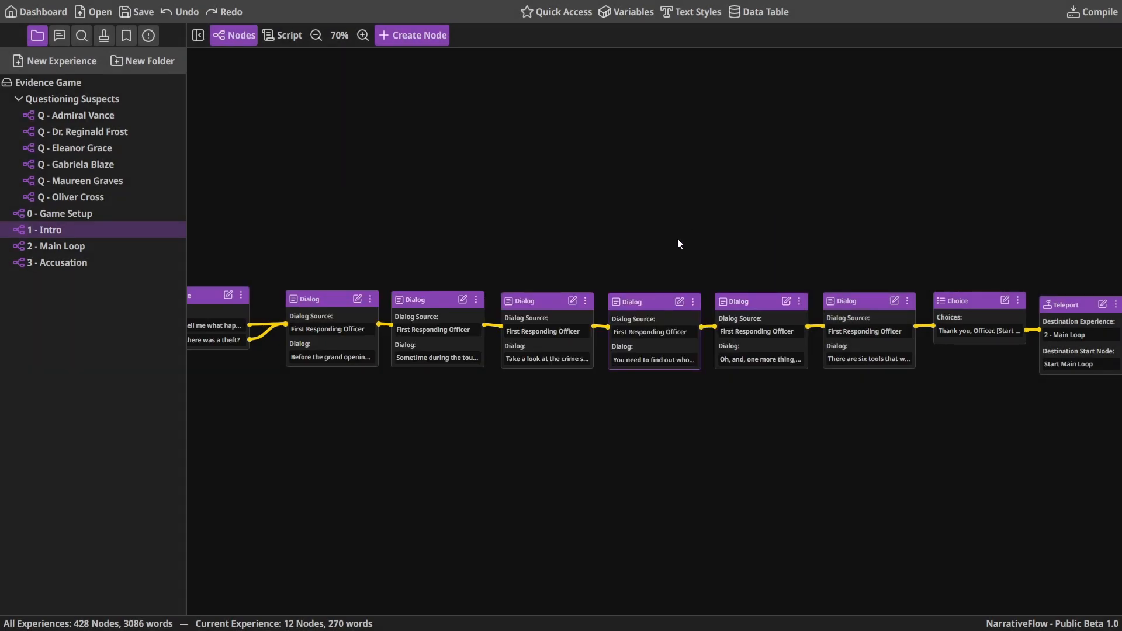
Go from the choice node with "I heard there was a theft?" to its item in the script view
left_click_drag(640, 300, 679, 221)
left_click_drag(541, 200, 683, 202)
left_click_drag(822, 191, 581, 184)
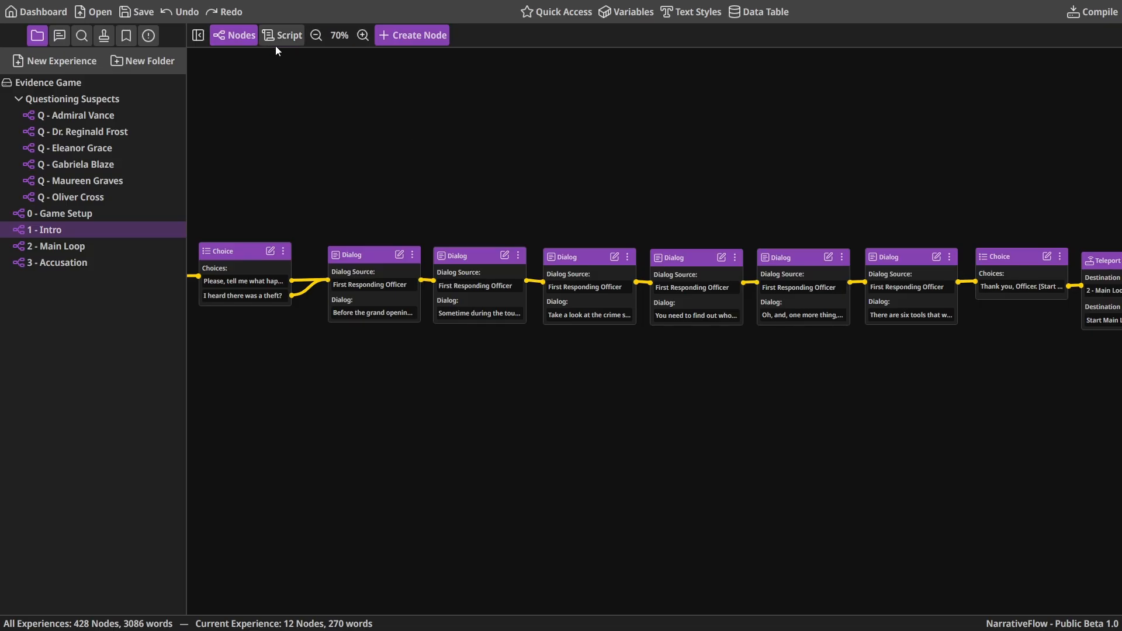
left_click_drag(426, 191, 653, 193)
scroll(654, 193, "up", 2)
left_click_drag(468, 191, 631, 200)
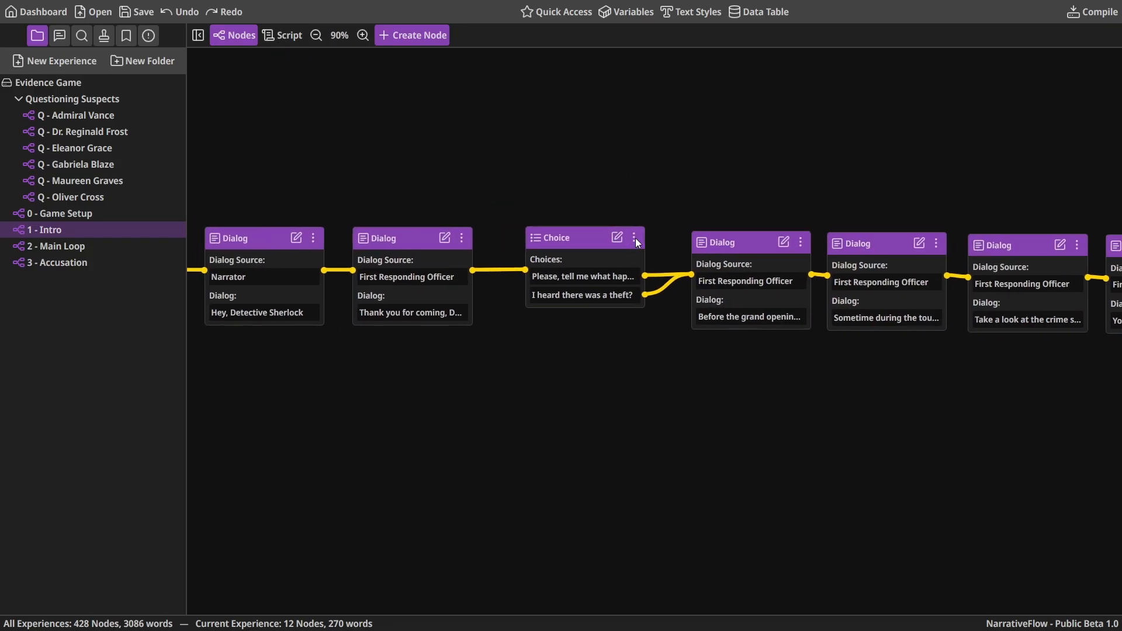
left_click(634, 238)
left_click(642, 219)
left_click(634, 238)
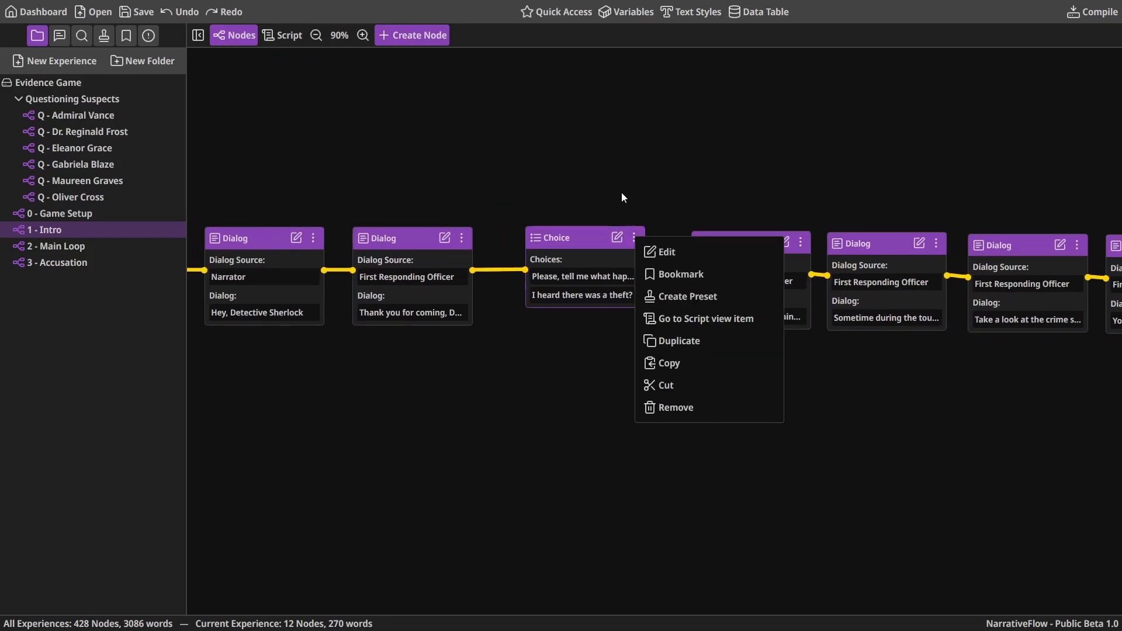
left_click(622, 195)
right_click(584, 242)
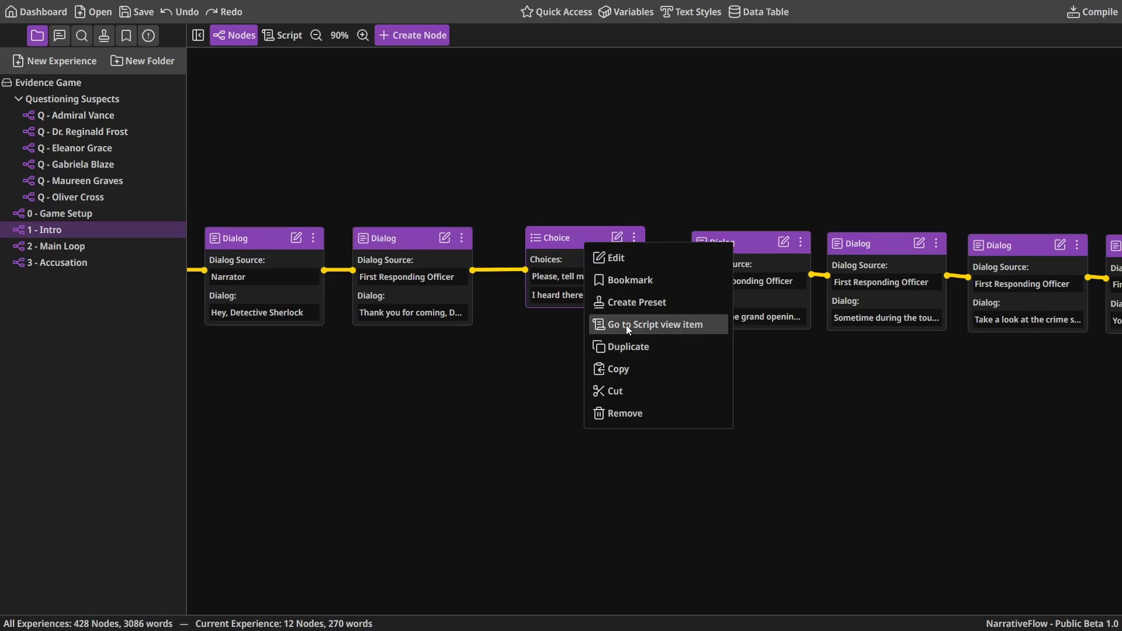
left_click(665, 325)
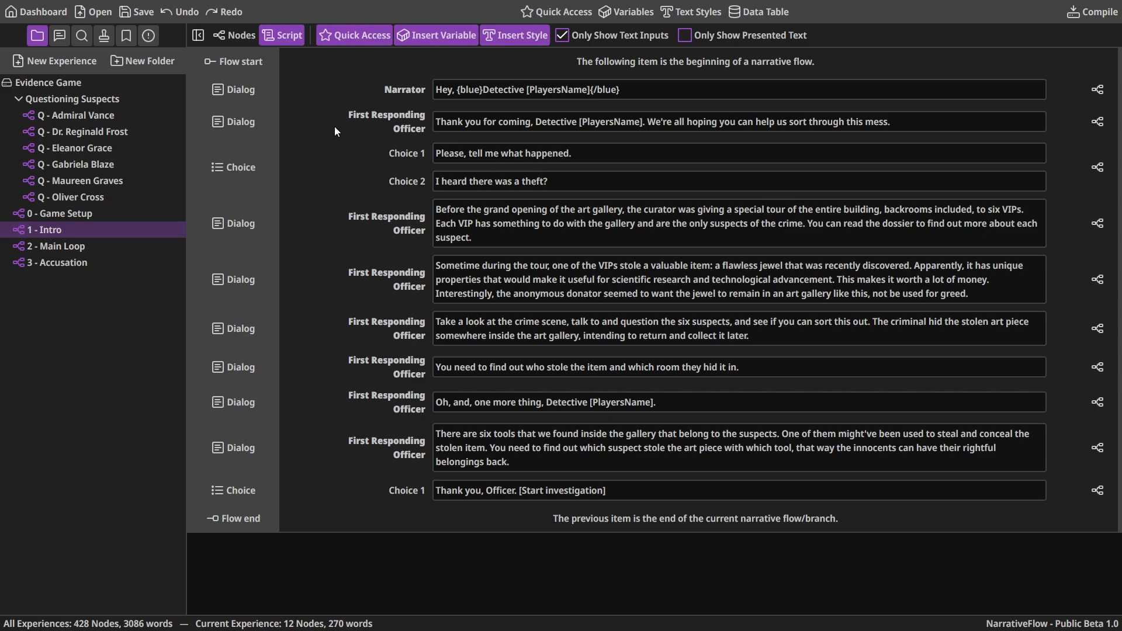
Open the Q - Admiral Vance experience and look over its branching dialog in the script view
left_click(234, 35)
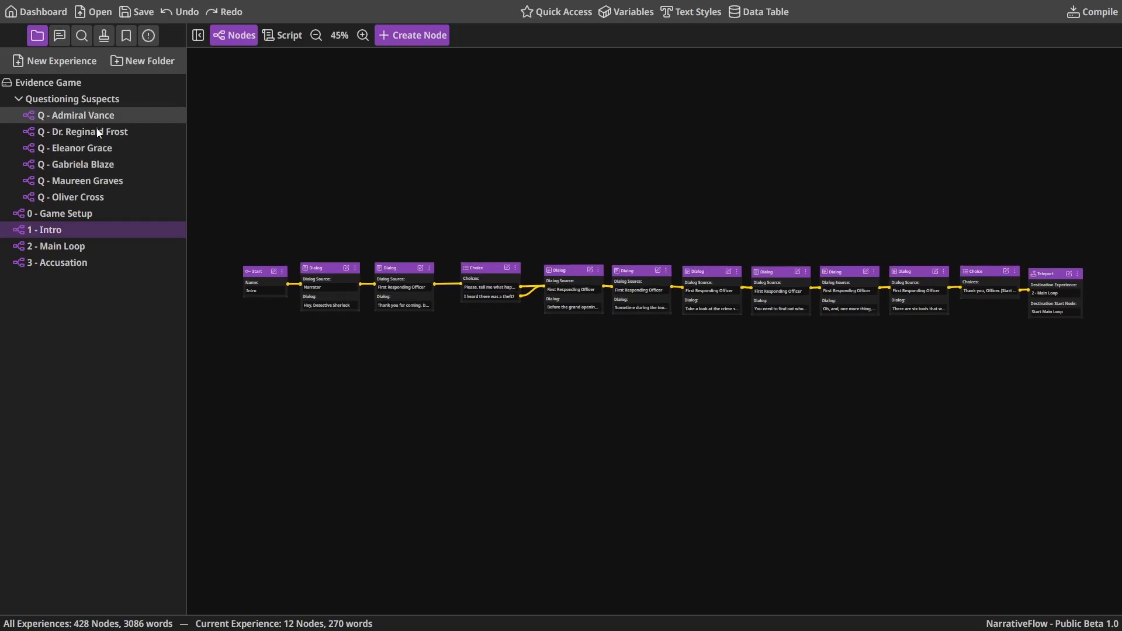
left_click(72, 116)
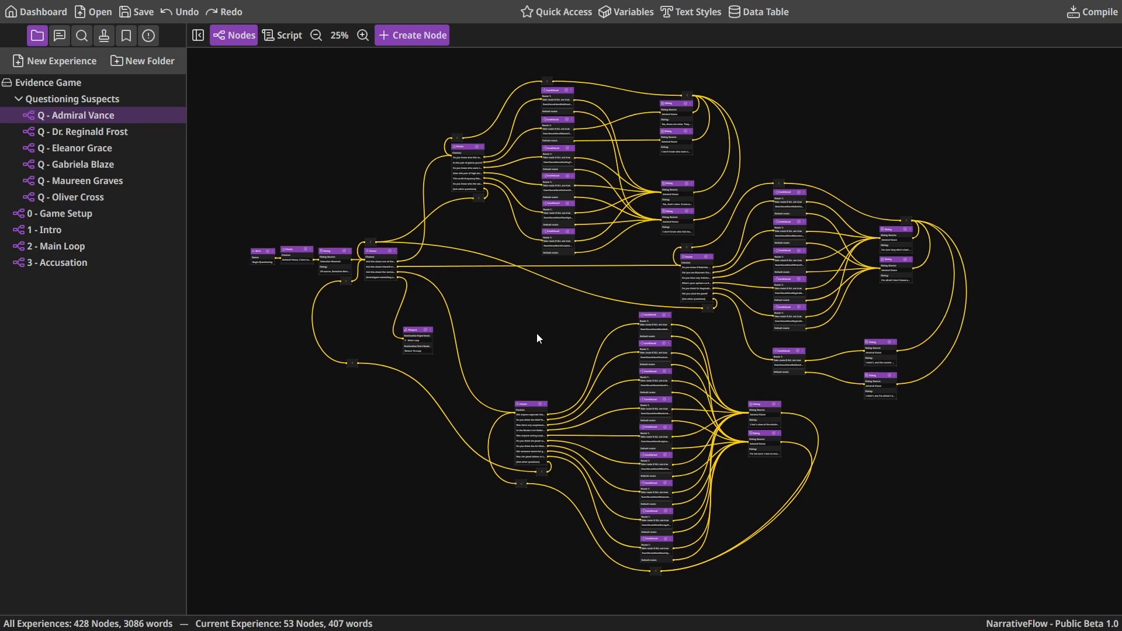
left_click(285, 35)
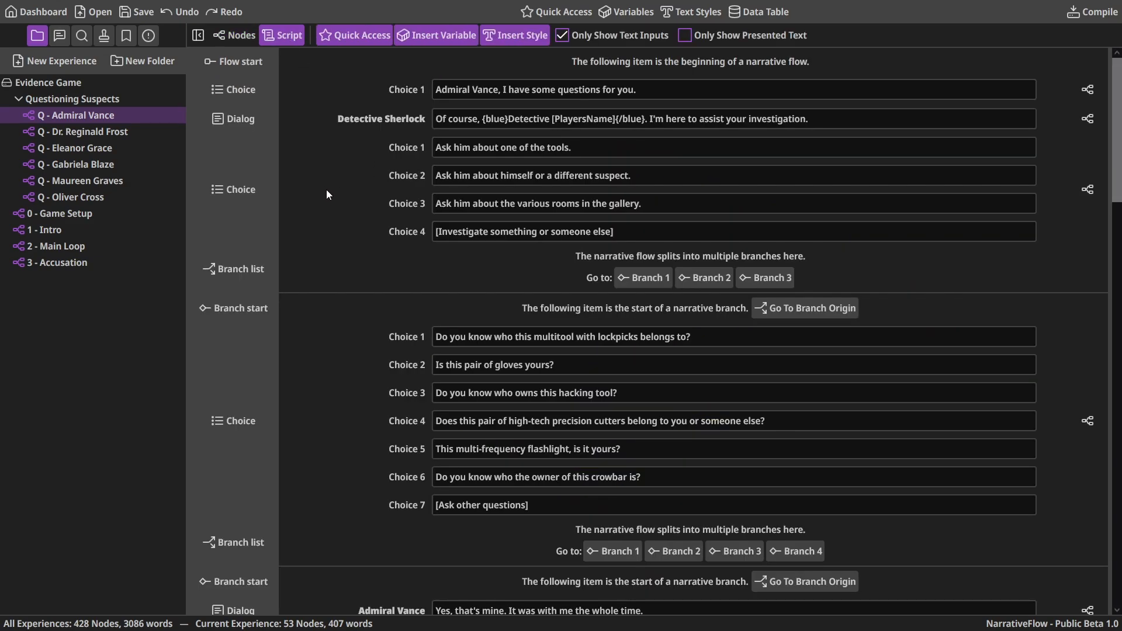
scroll(327, 191, "down", 3)
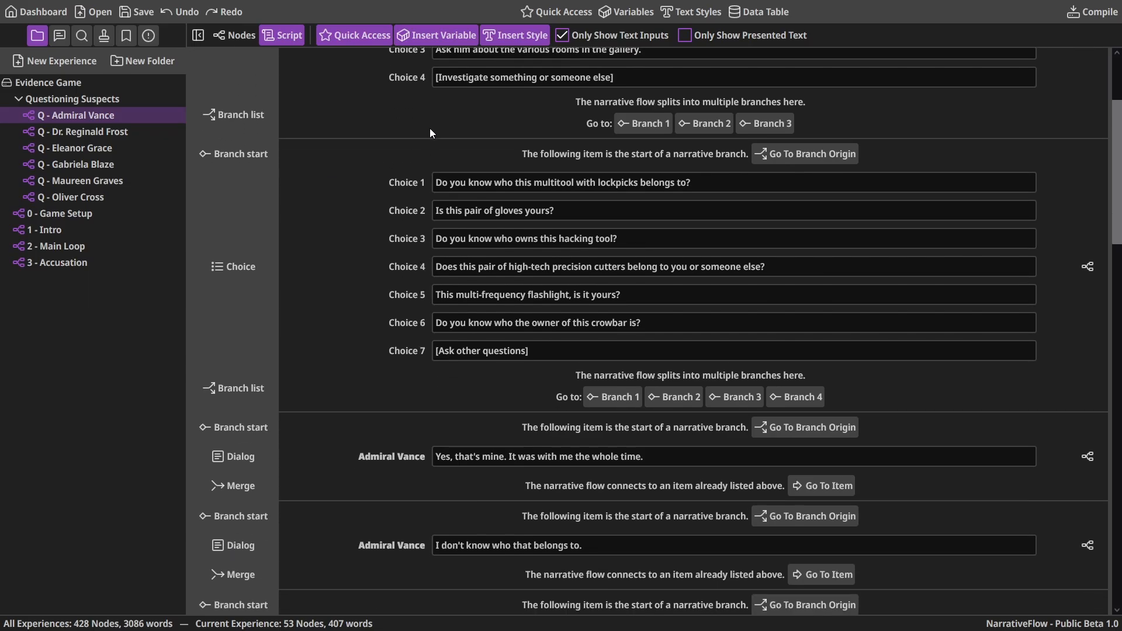
scroll(430, 127, "up", 3)
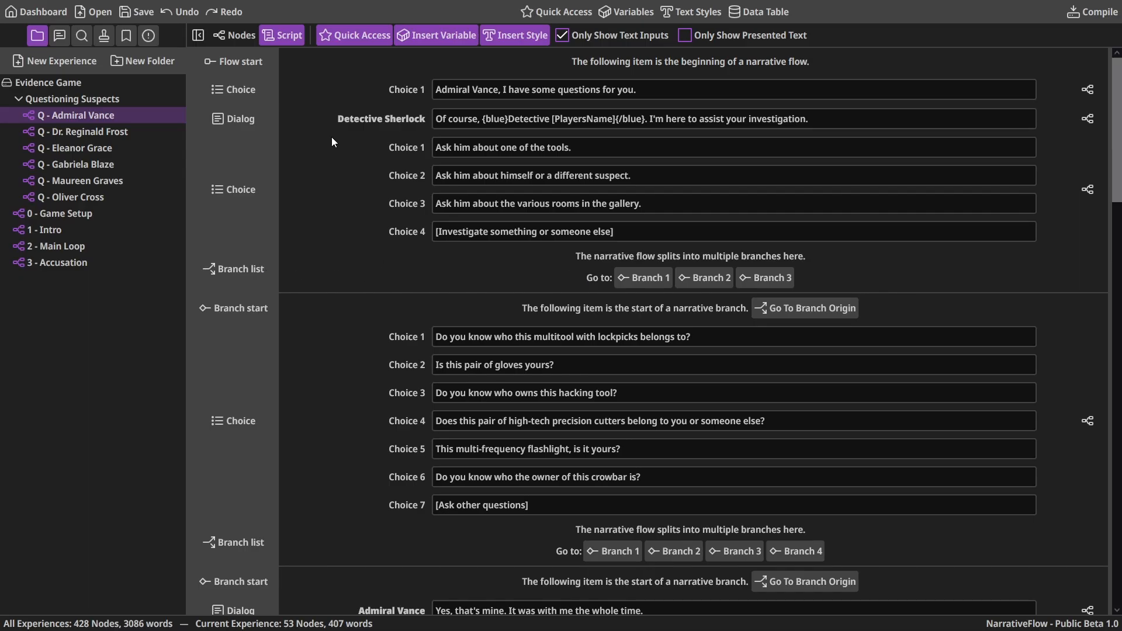
Compare the opening nodes of Q - Admiral Vance in the node view with their items in the script view
left_click(237, 33)
scroll(618, 252, "up", 5)
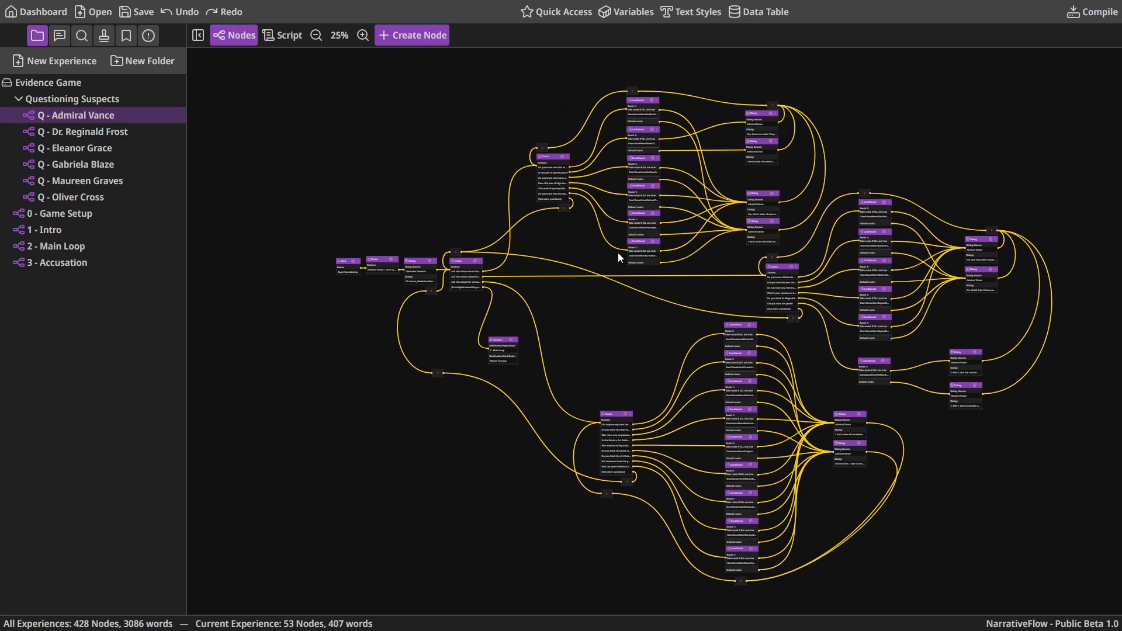
scroll(665, 281, "up", 2)
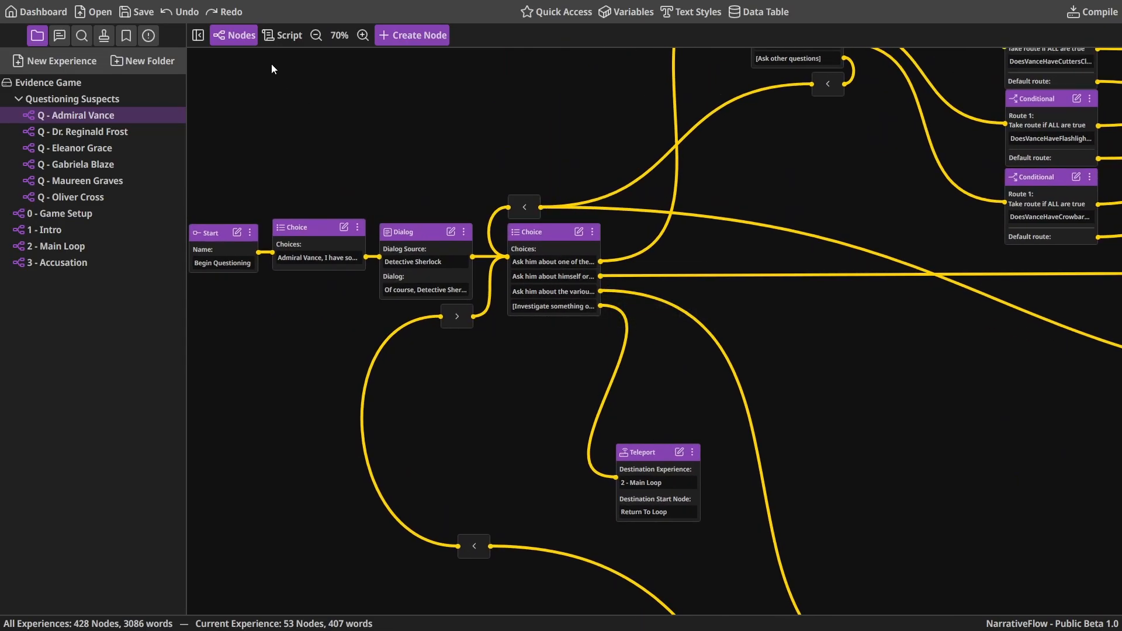
left_click(272, 36)
left_click(277, 36)
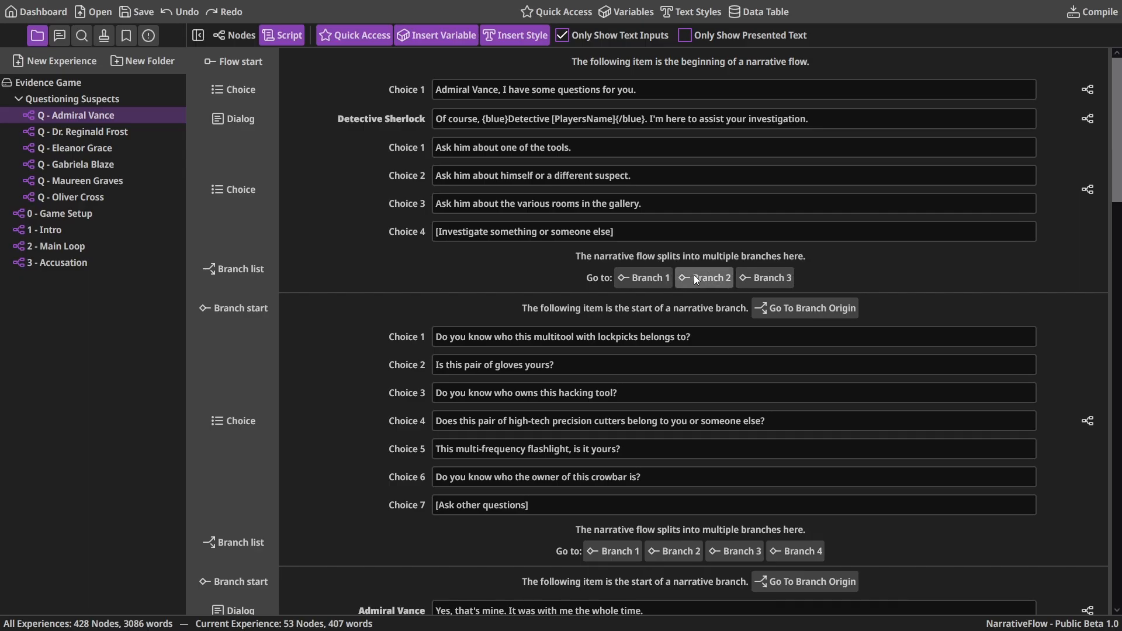
left_click(236, 38)
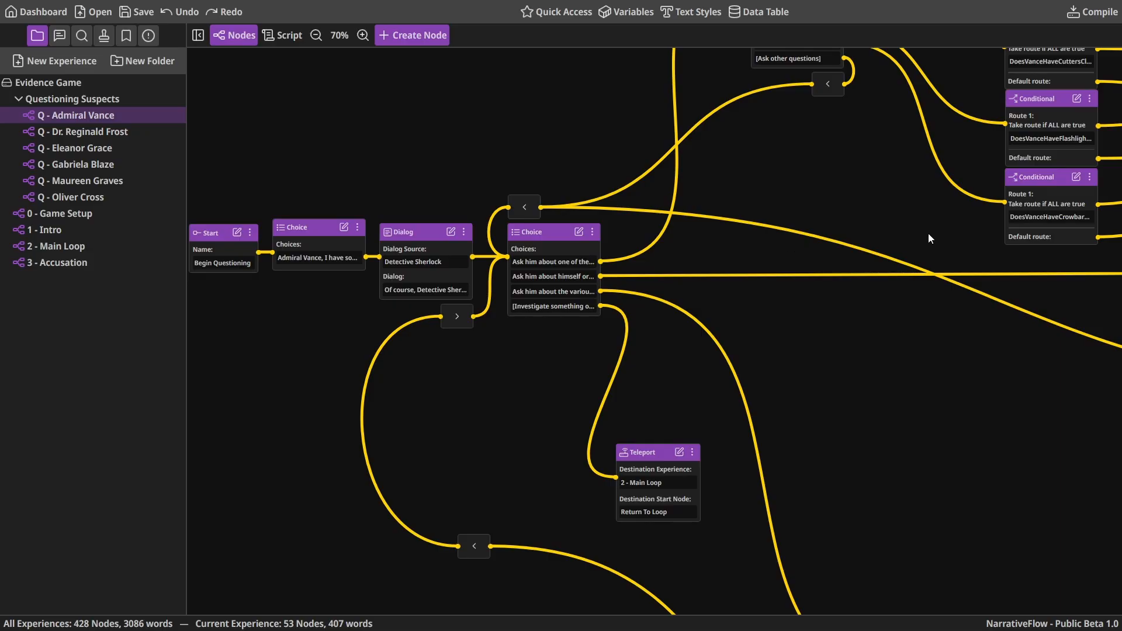
left_click(282, 35)
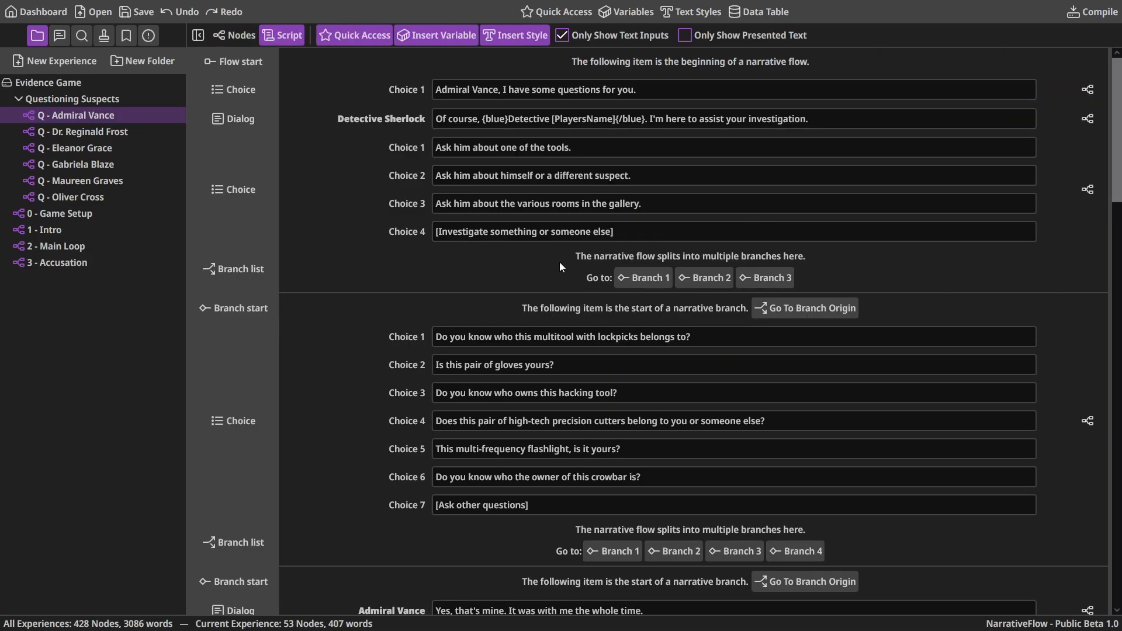
Follow Branch 1 and Branch 3 from the first branch list, and go back to the origin of Branch 3
left_click(637, 277)
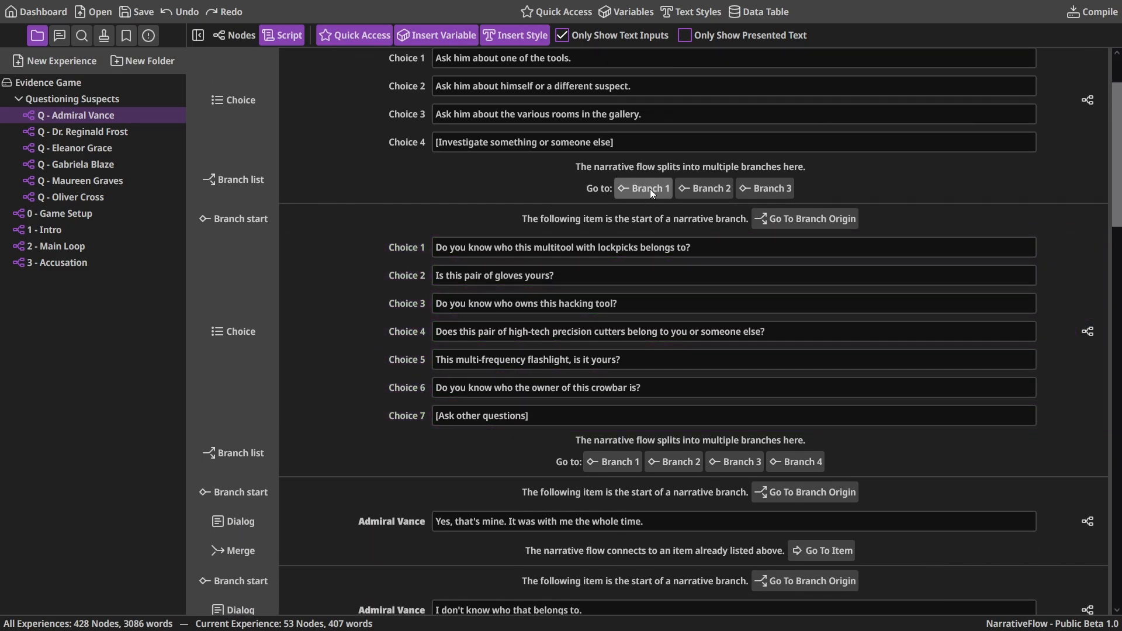
left_click(649, 188)
scroll(701, 210, "up", 3)
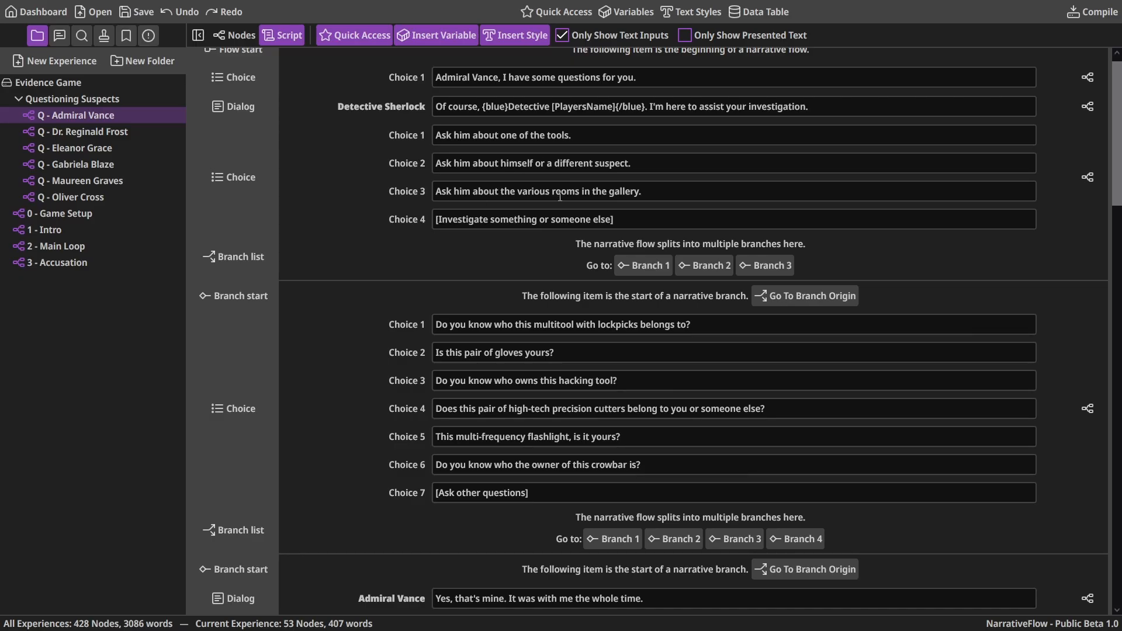
left_click(758, 266)
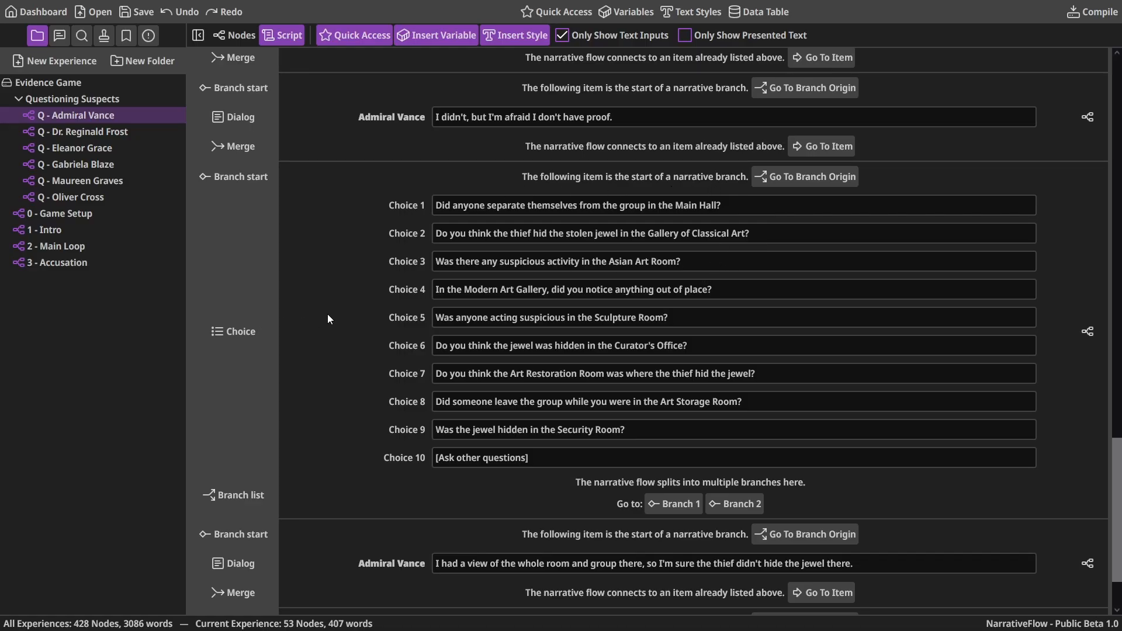
left_click(832, 176)
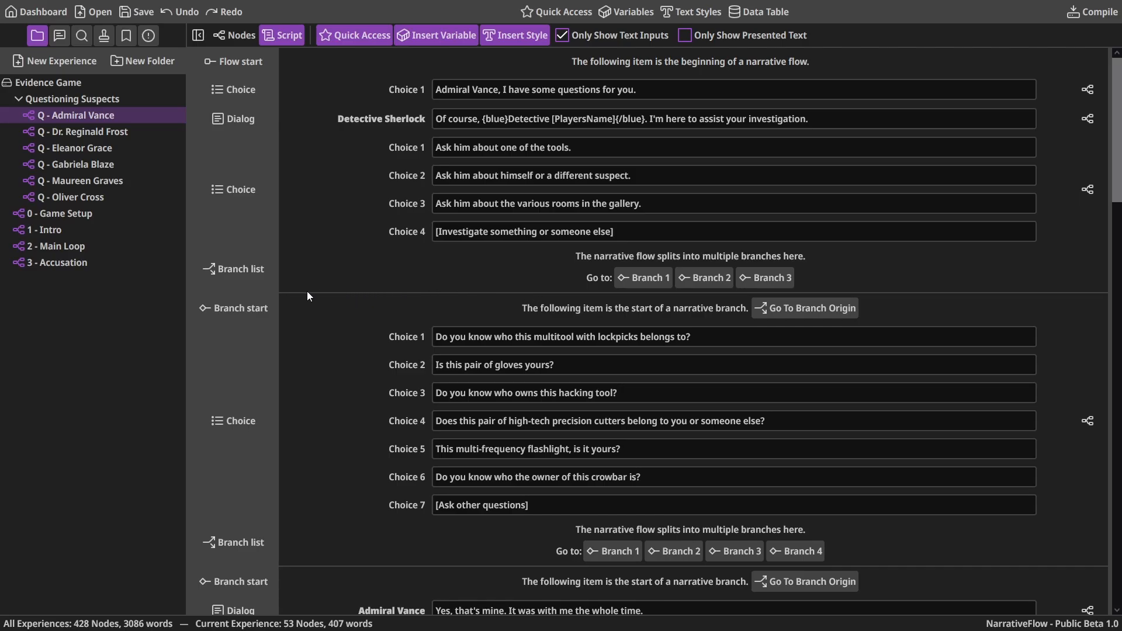
Examine how Admiral Vance's replies merge back and where the branch with questions about the other suspects starts
scroll(419, 293, "down", 8)
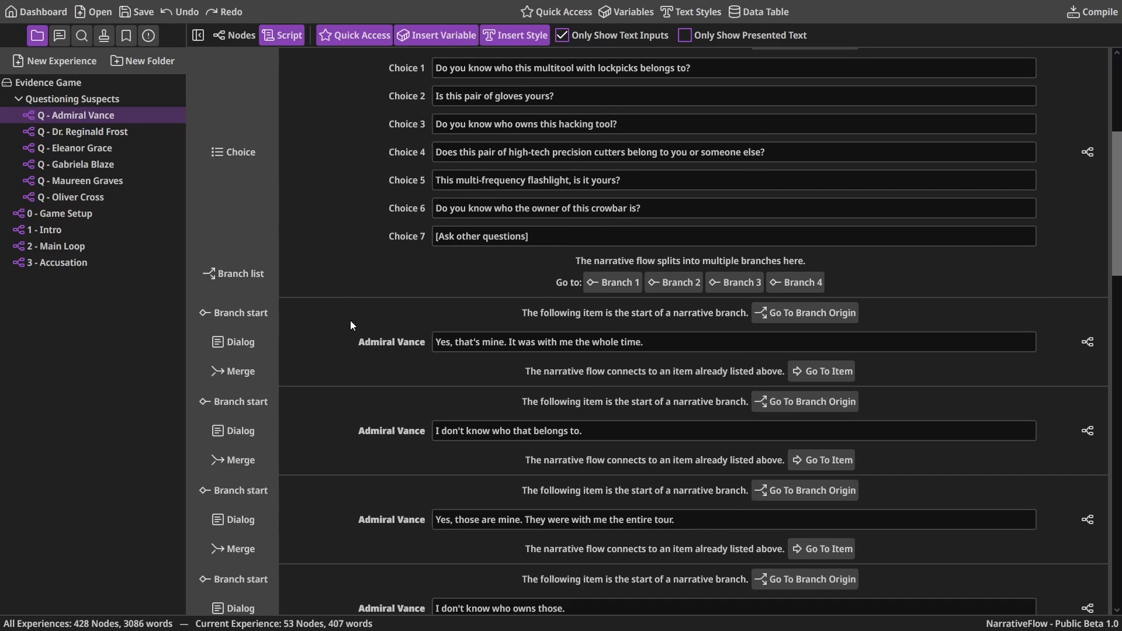
scroll(345, 302, "down", 7)
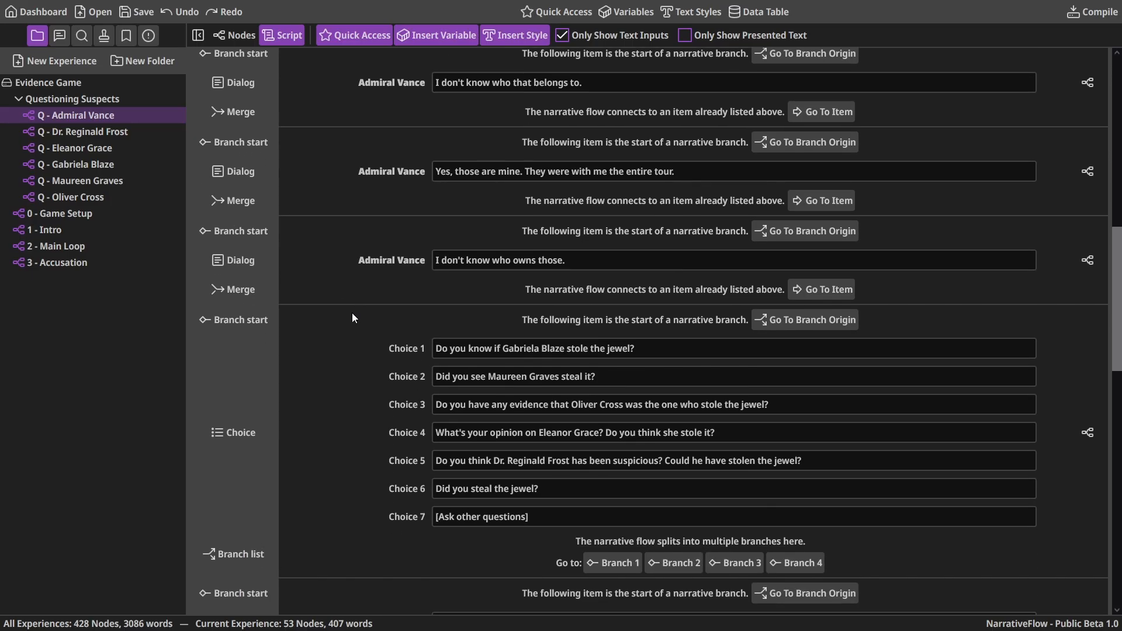
scroll(345, 293, "up", 5)
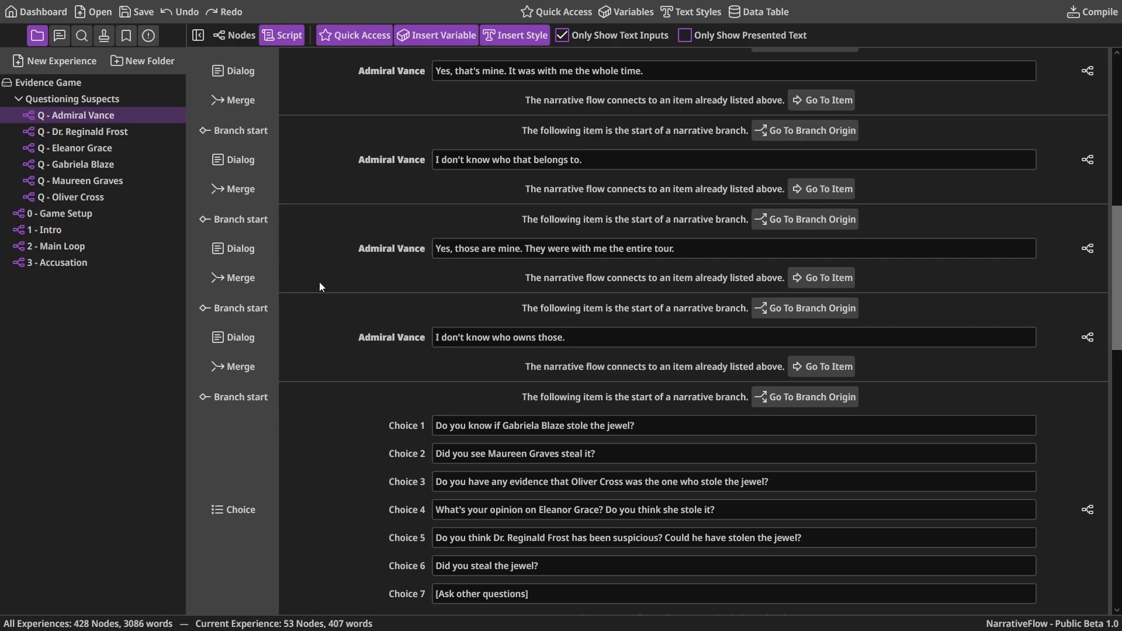
Compare the start of the Q - Admiral Vance flow in the script view with its opening nodes in the node view
scroll(348, 305, "down", 1)
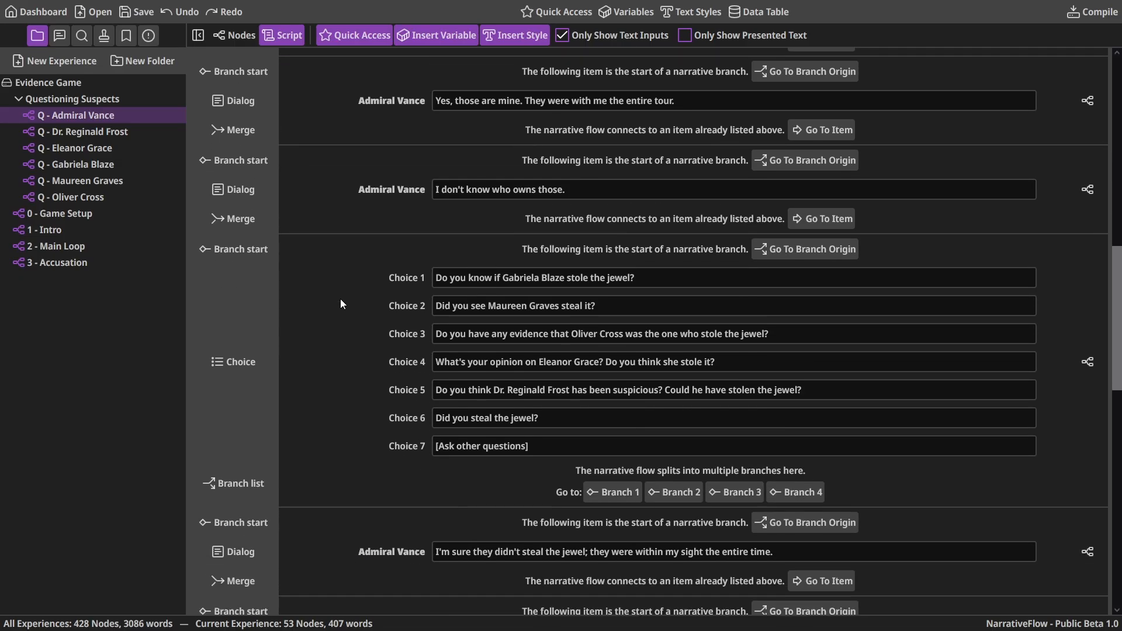
scroll(344, 297, "up", 10)
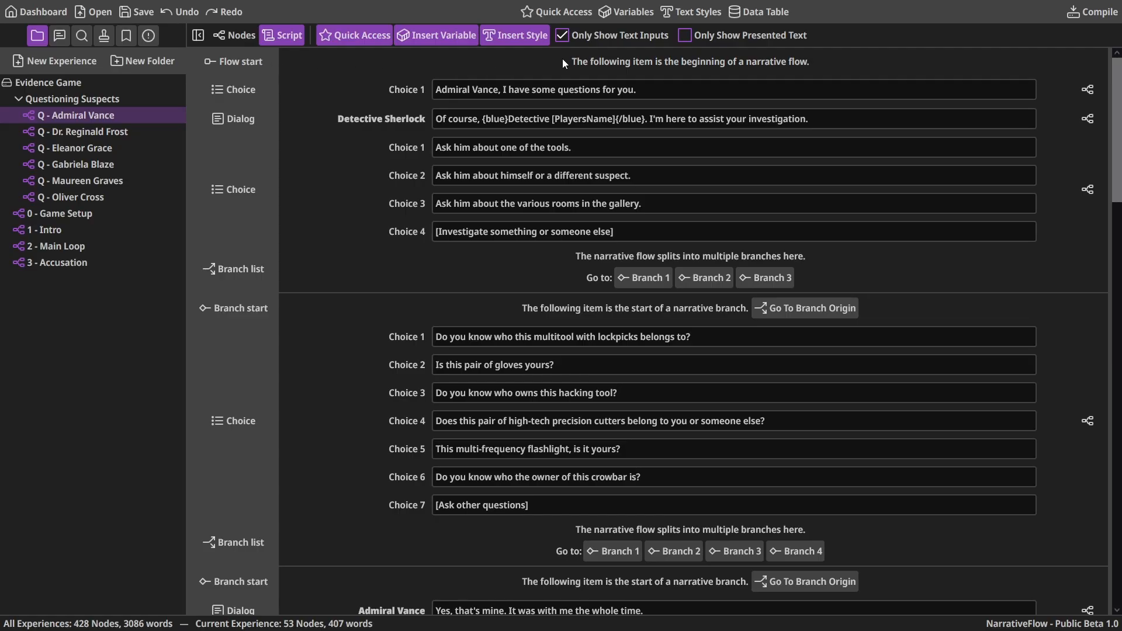
left_click(228, 36)
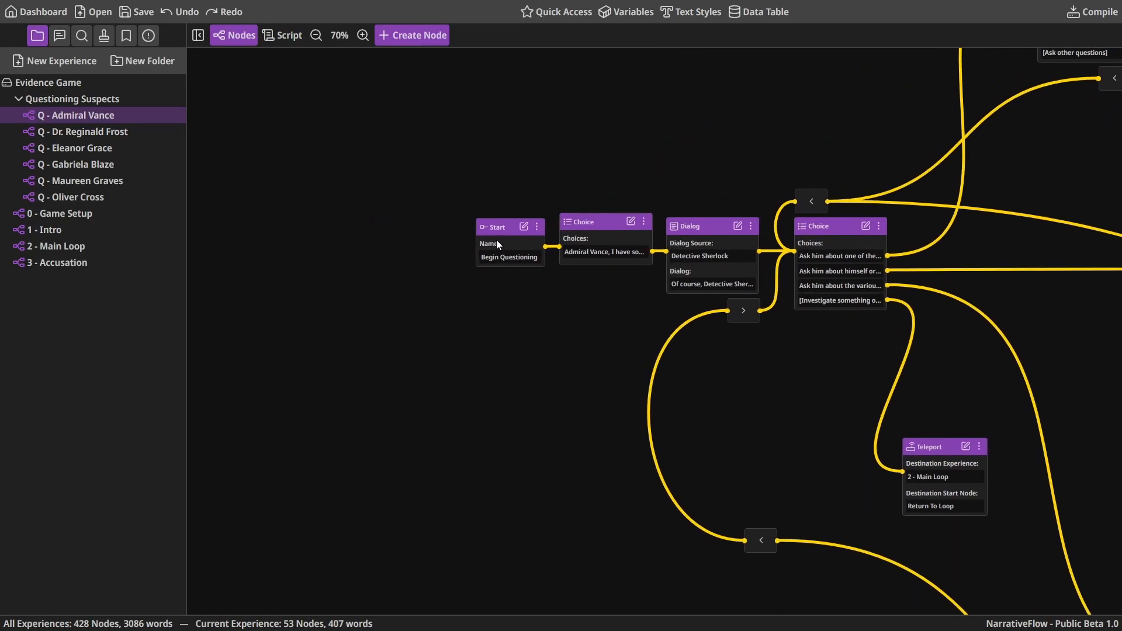
left_click_drag(448, 168, 554, 317)
left_click(282, 36)
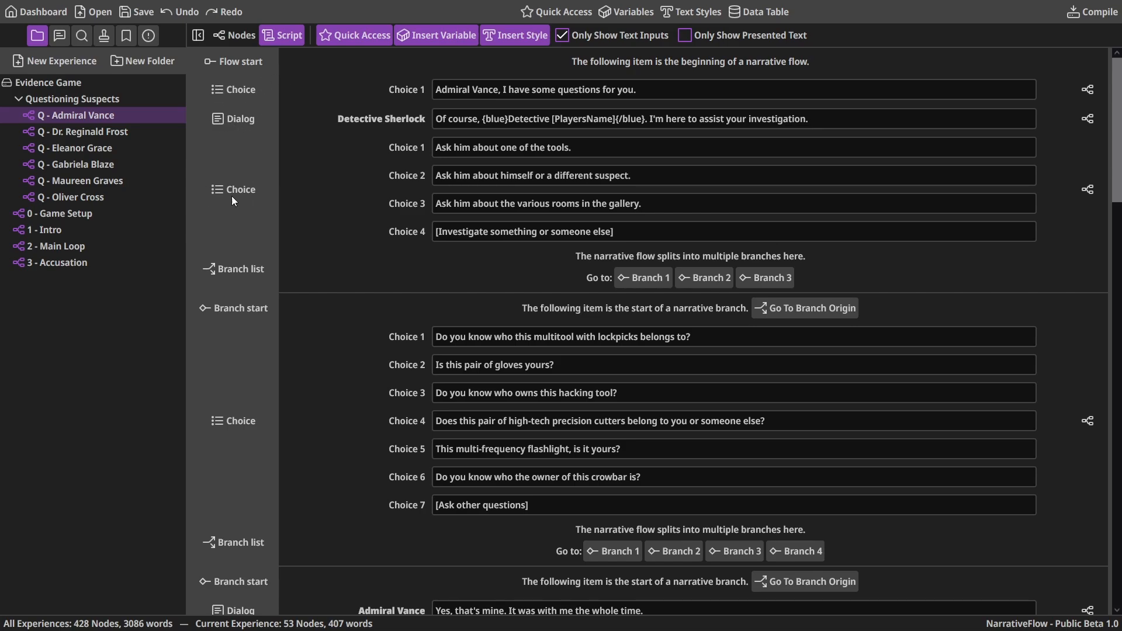
left_click(232, 43)
left_click_drag(410, 135, 721, 276)
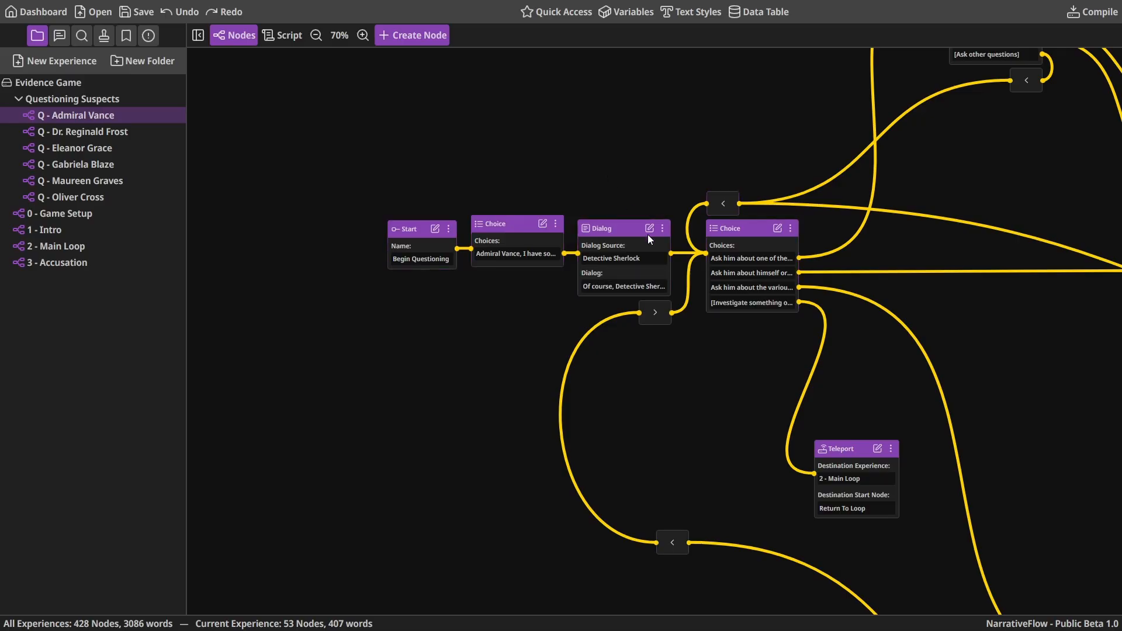
left_click(283, 36)
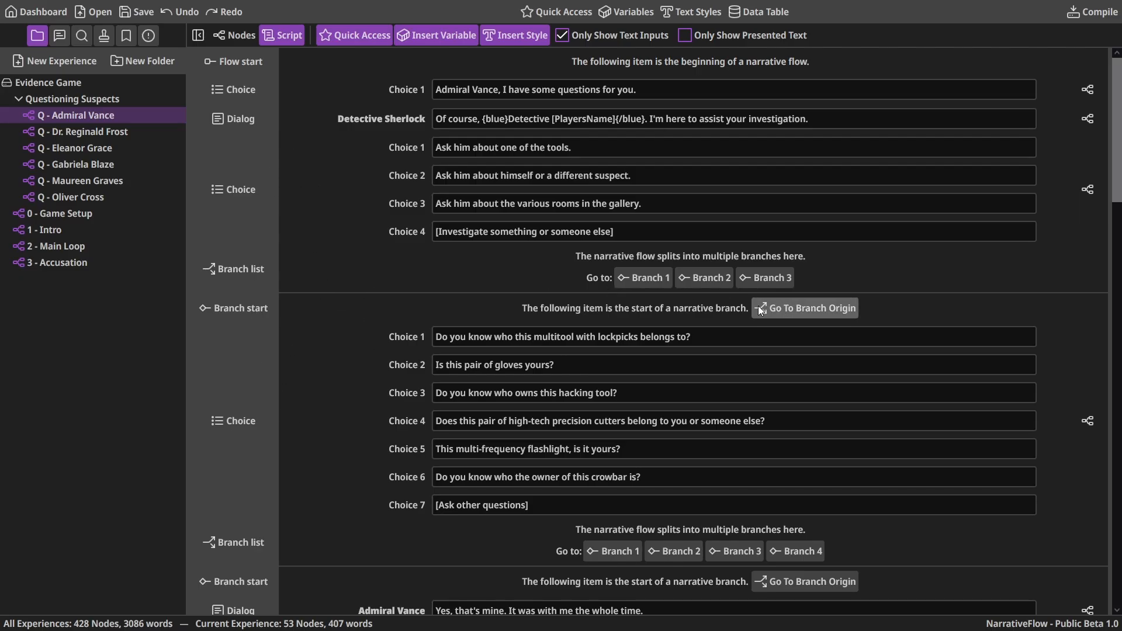
Look over the script items from the flow start through Admiral Vance's replies about the tools
scroll(370, 292, "down", 3)
scroll(368, 280, "down", 3)
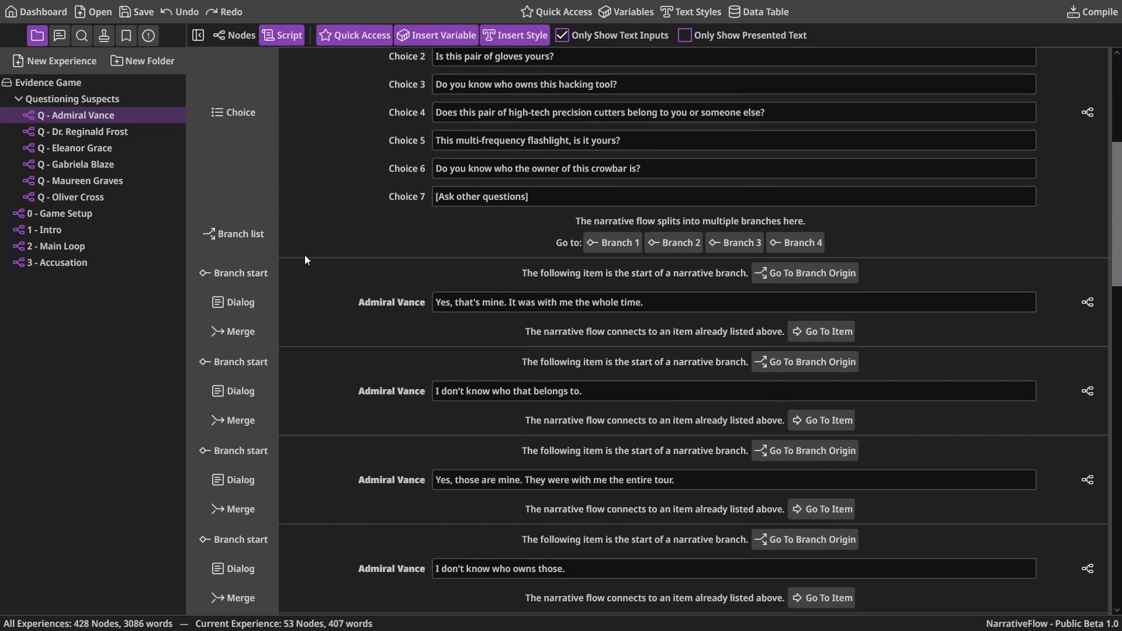
scroll(348, 263, "up", 6)
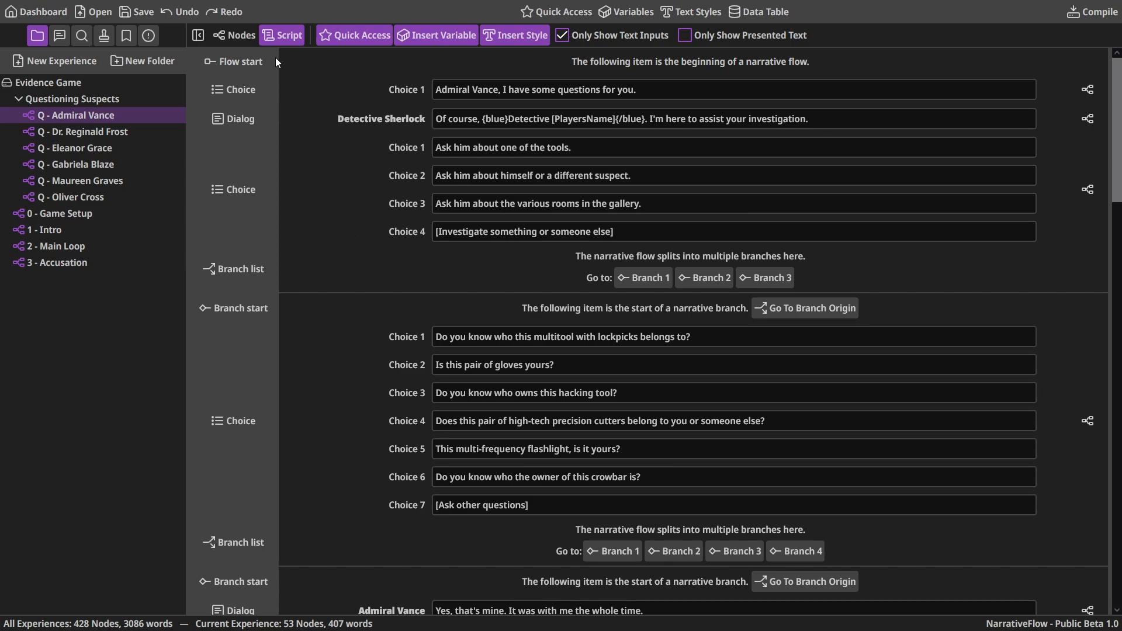
scroll(353, 193, "down", 15)
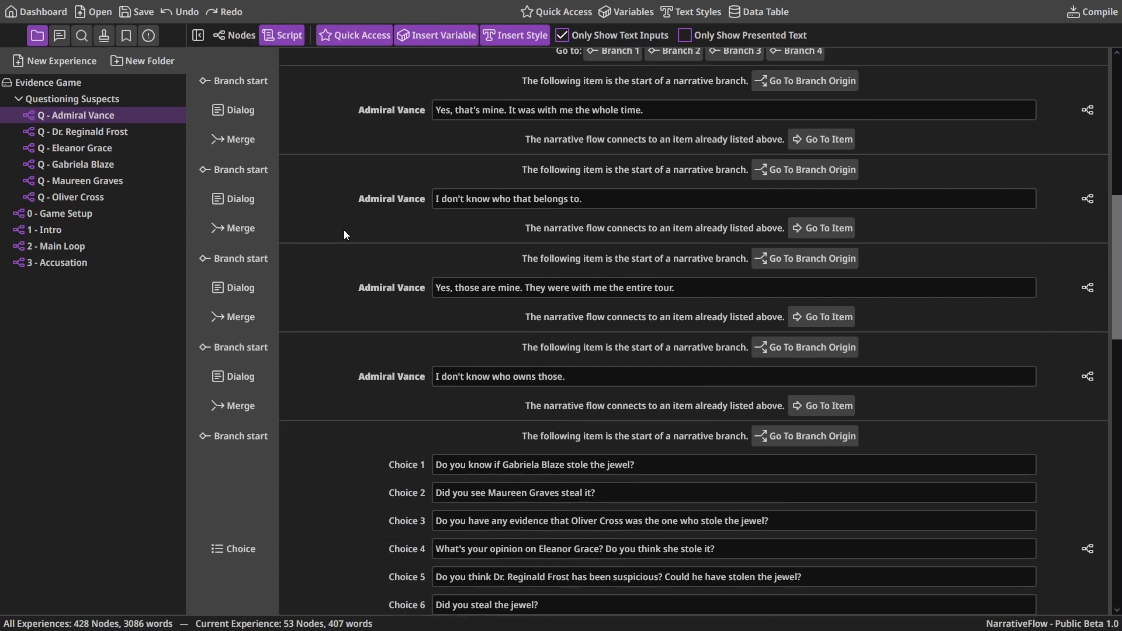
scroll(341, 230, "up", 20)
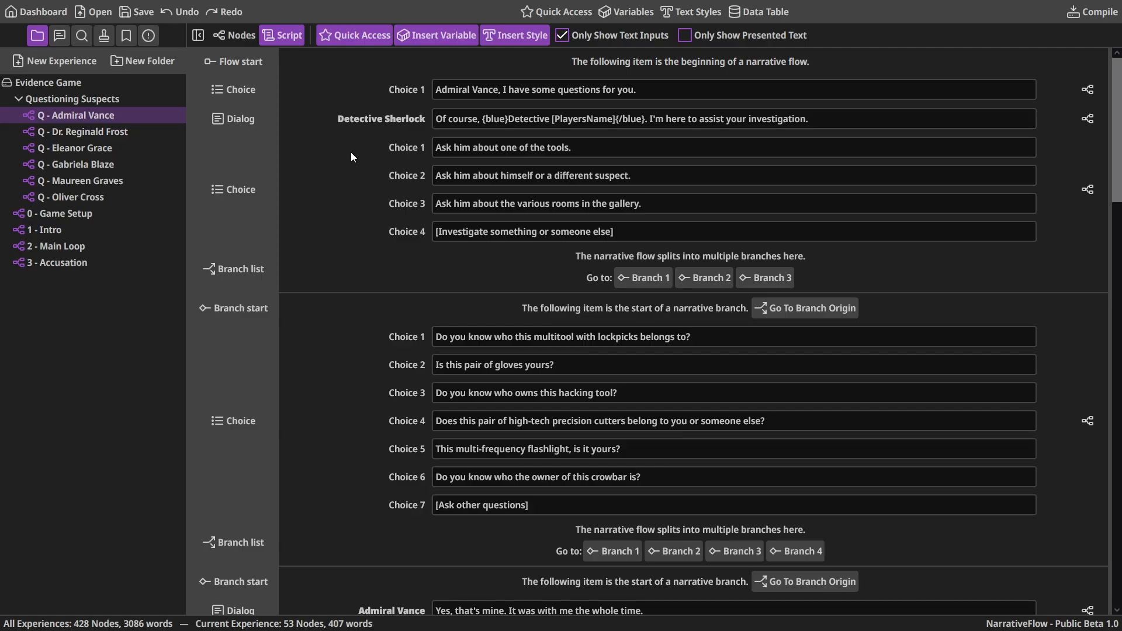
Examine in the node view how the tool questions connect from the first branching choice to the conditional nodes
left_click(237, 35)
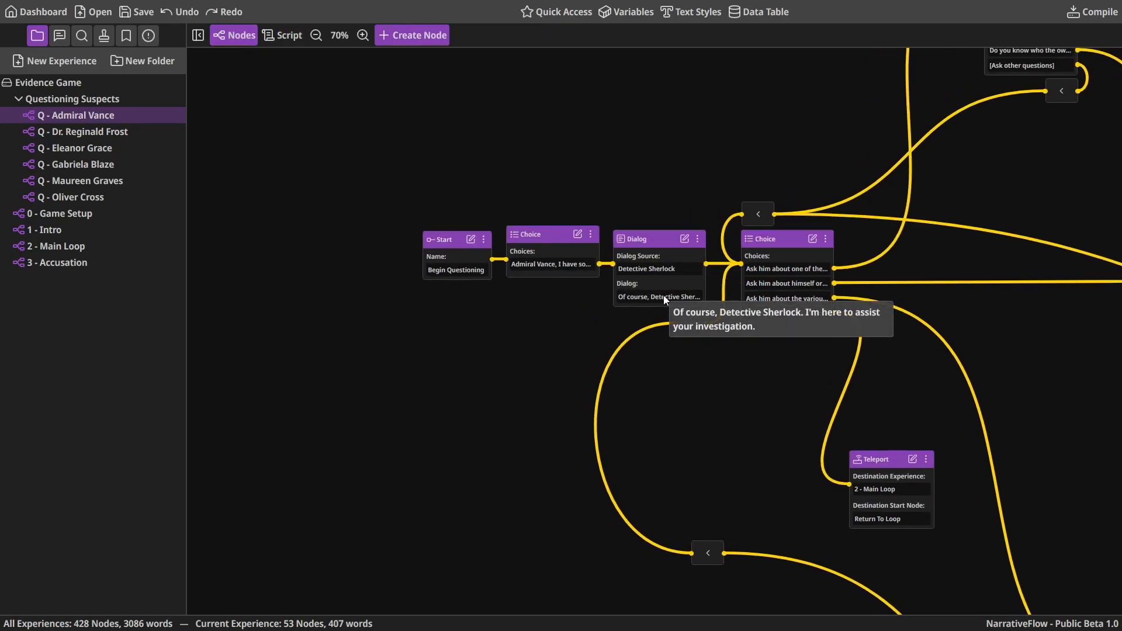
left_click_drag(771, 335, 426, 411)
left_click_drag(647, 197, 535, 345)
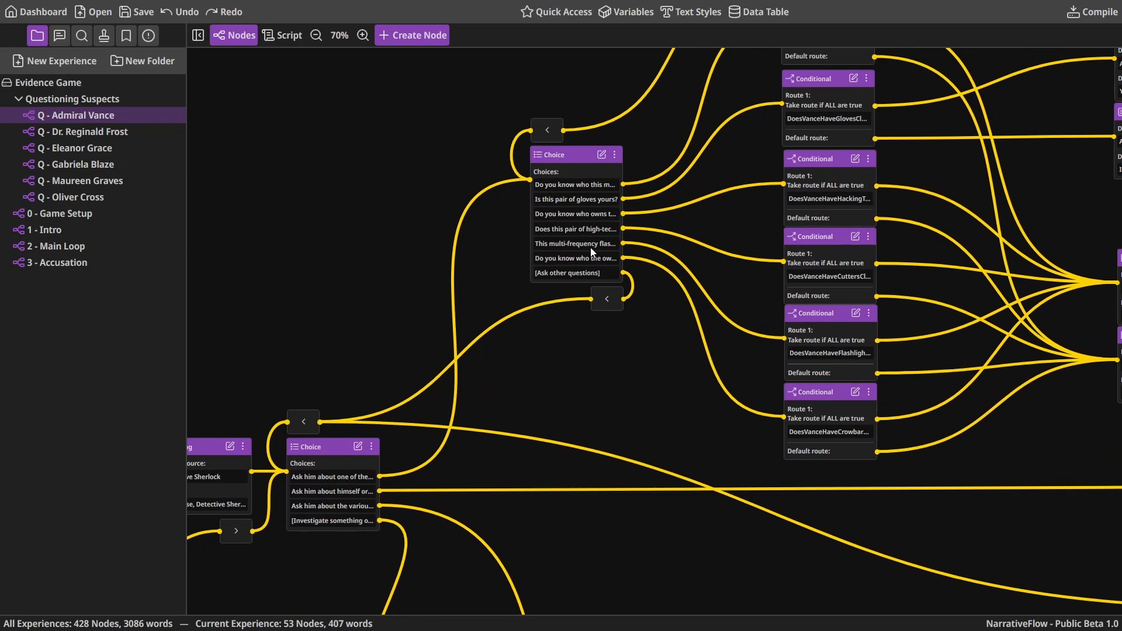
left_click_drag(707, 169, 628, 232)
scroll(628, 233, "up", 1)
left_click_drag(412, 181, 753, 78)
left_click_drag(526, 240, 720, 105)
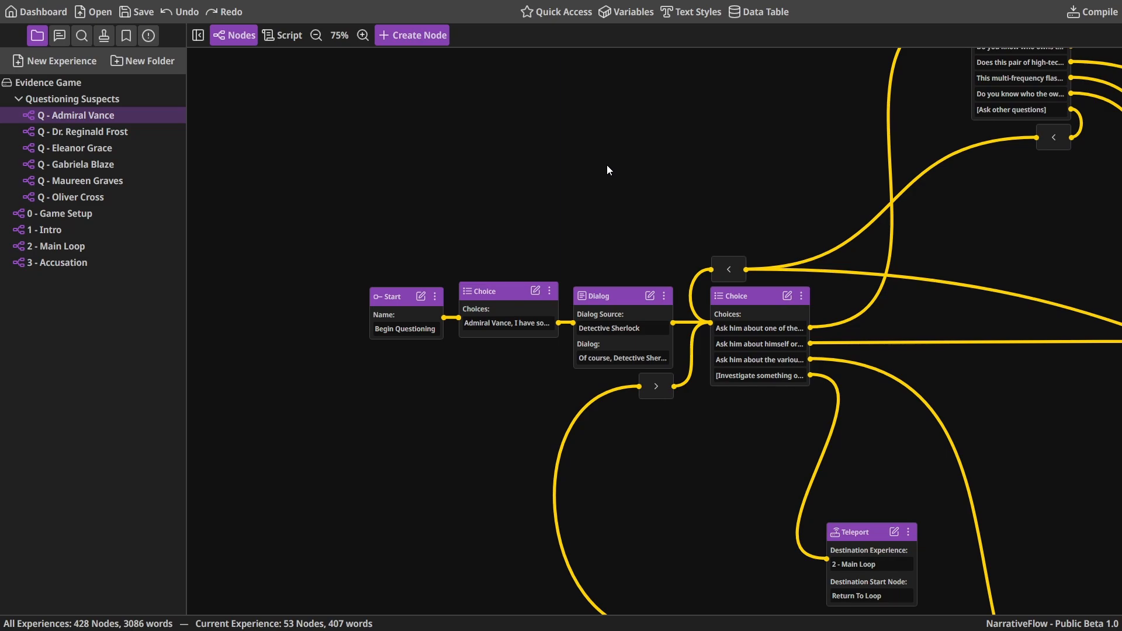
Set the script view to show only presented text and look over the Q - Admiral Vance dialog
left_click(281, 36)
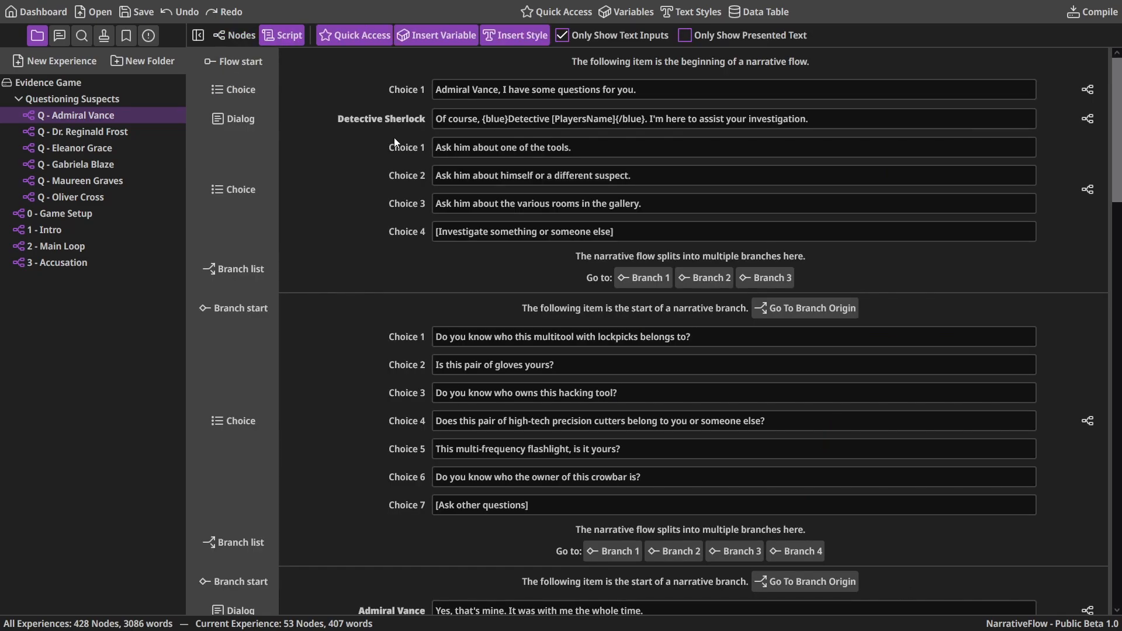
scroll(381, 201, "down", 3)
scroll(379, 219, "up", 3)
left_click(722, 35)
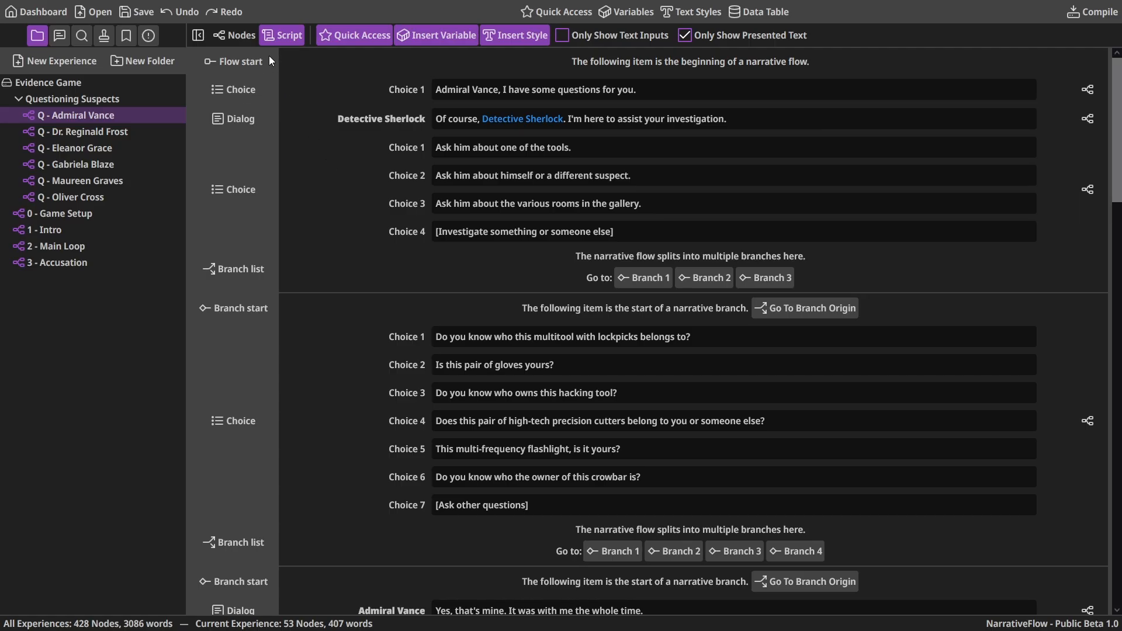
scroll(316, 175, "down", 10)
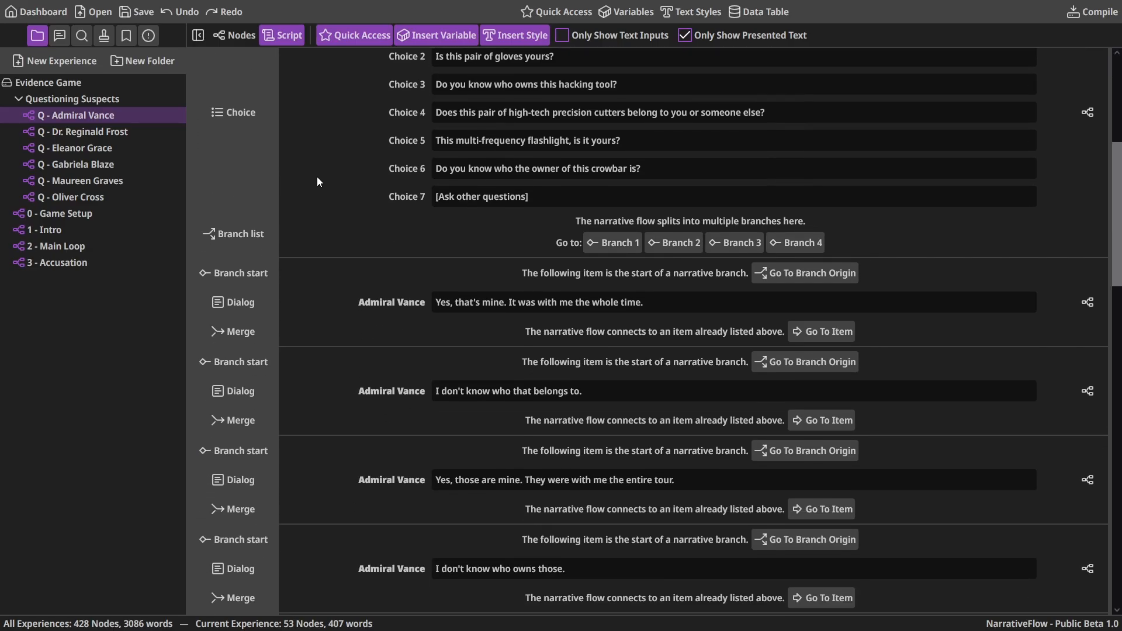
scroll(318, 180, "up", 10)
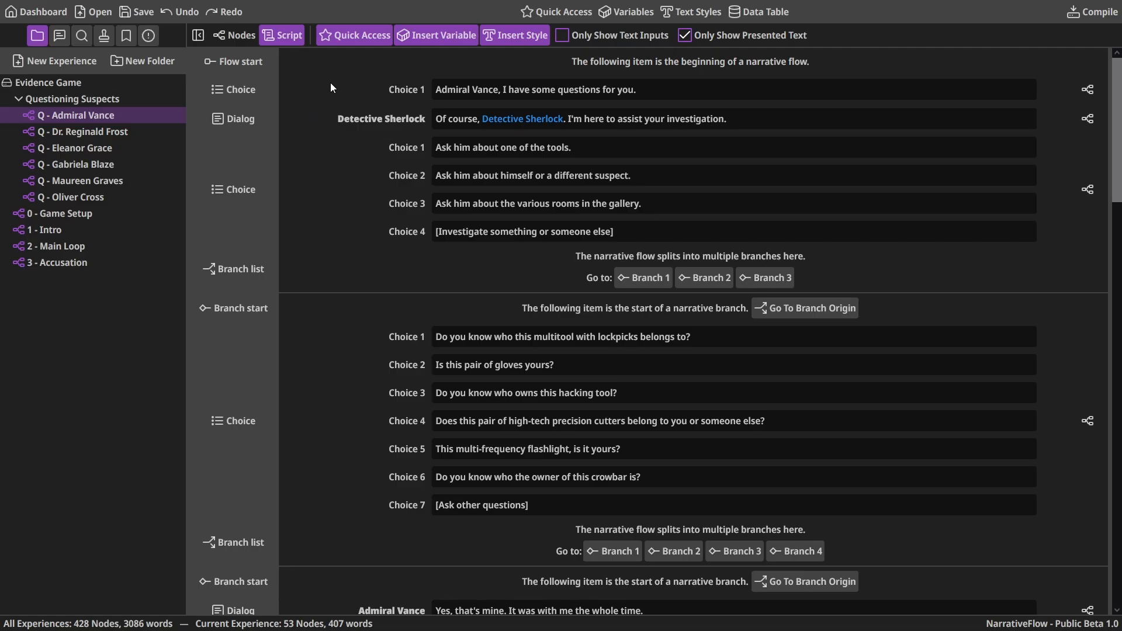
Return to the node view and show the opening nodes, from Start to the first branching choice, at 100% zoom
left_click(241, 37)
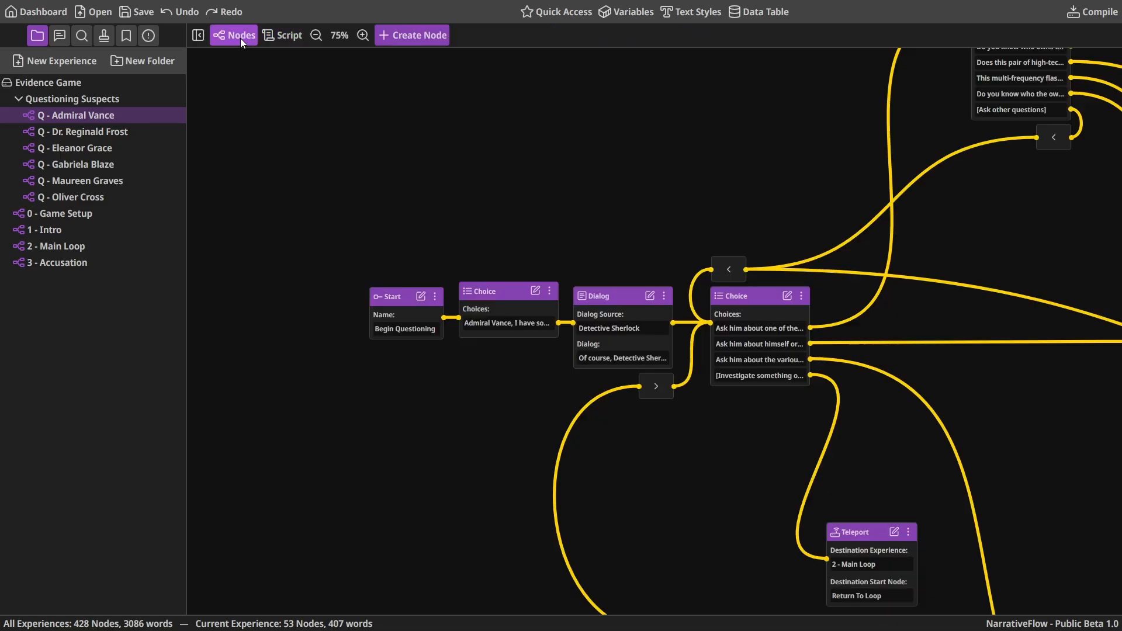
left_click_drag(489, 229, 418, 263)
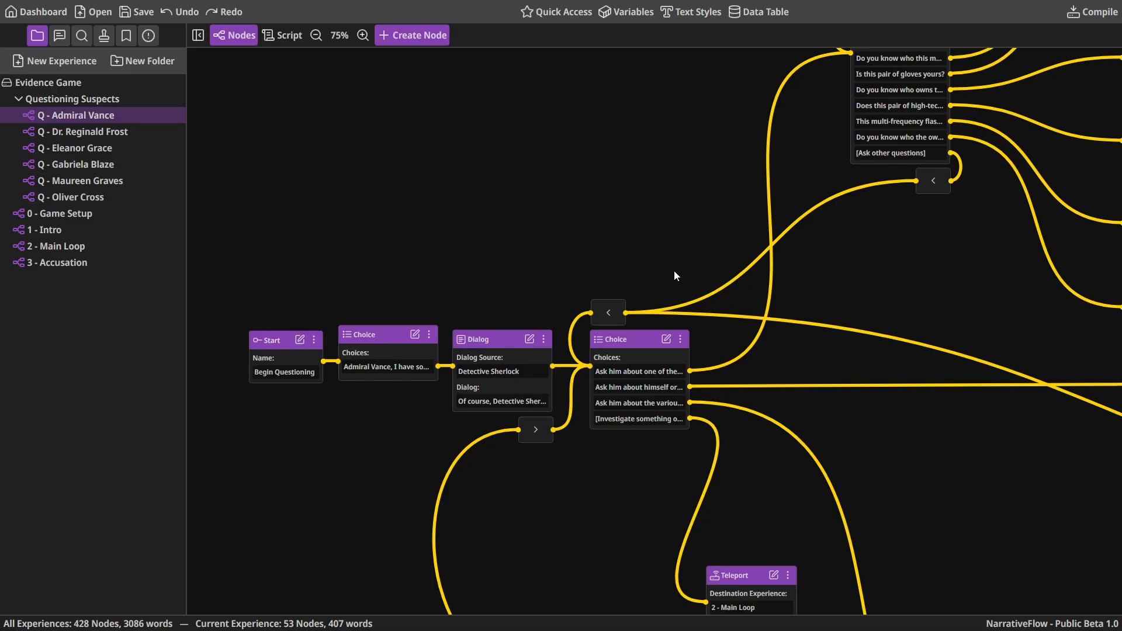
left_click_drag(571, 244, 644, 171)
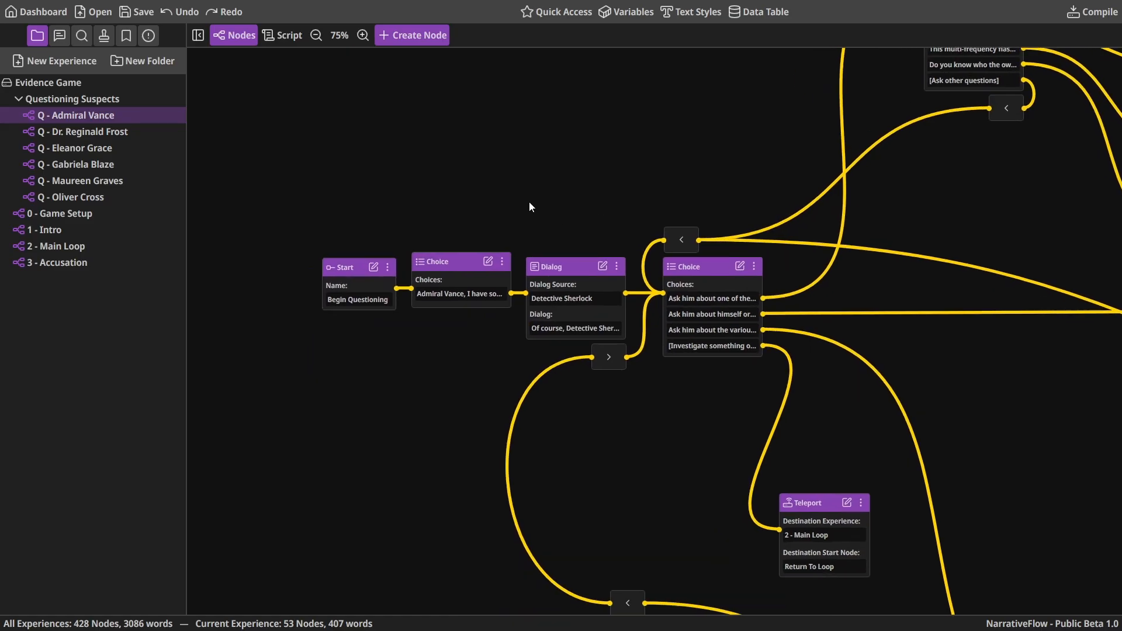
left_click_drag(534, 206, 637, 227)
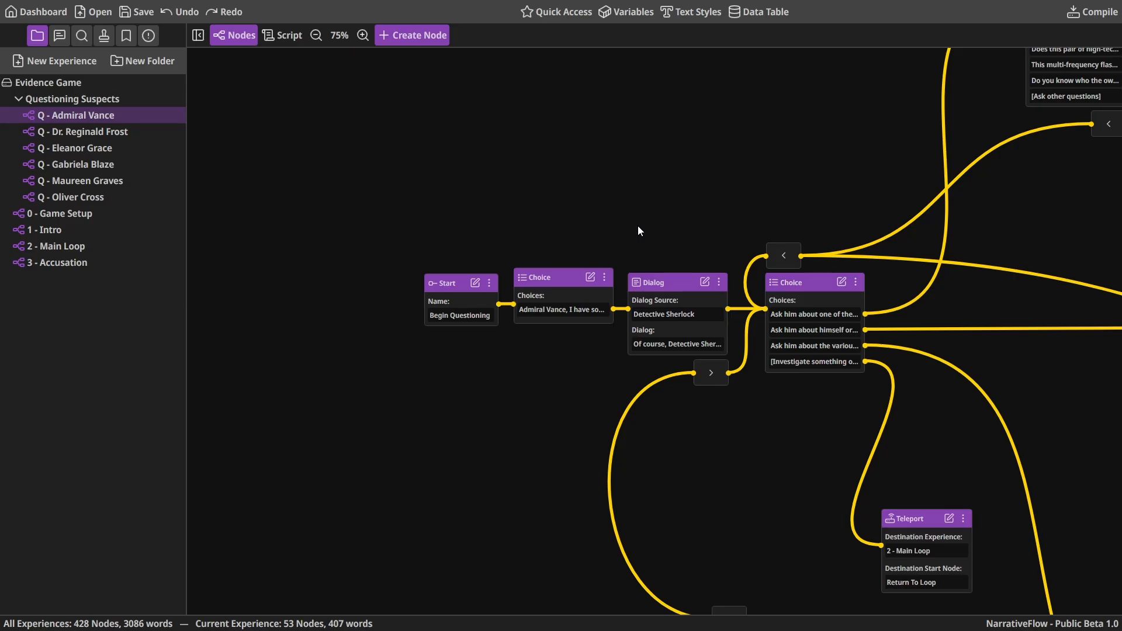
scroll(637, 226, "up", 5)
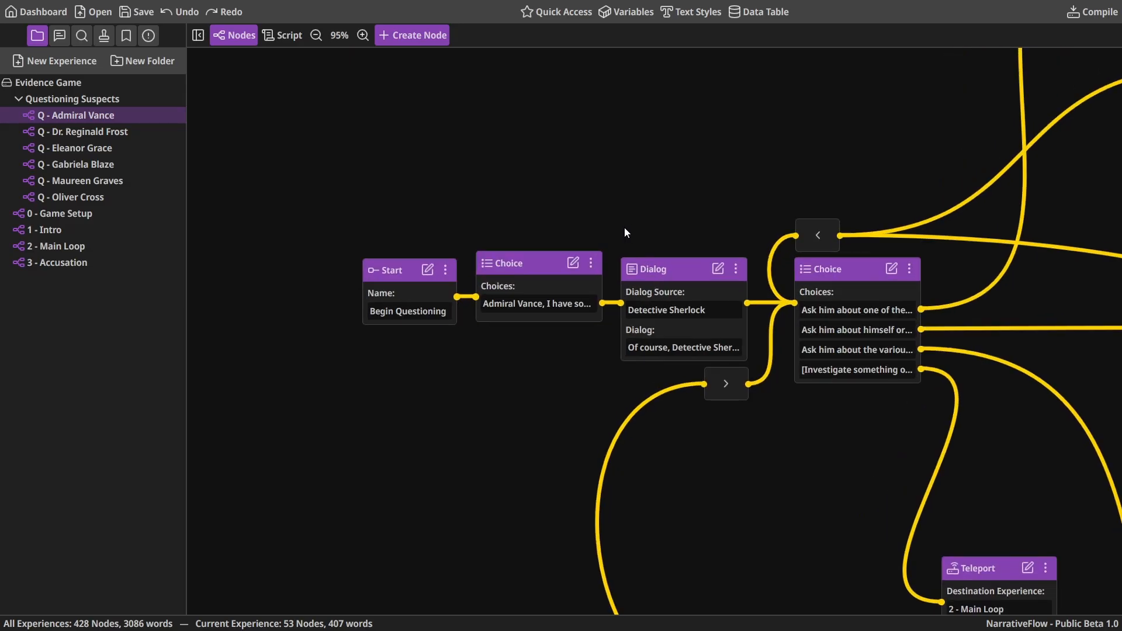
left_click_drag(618, 213, 594, 209)
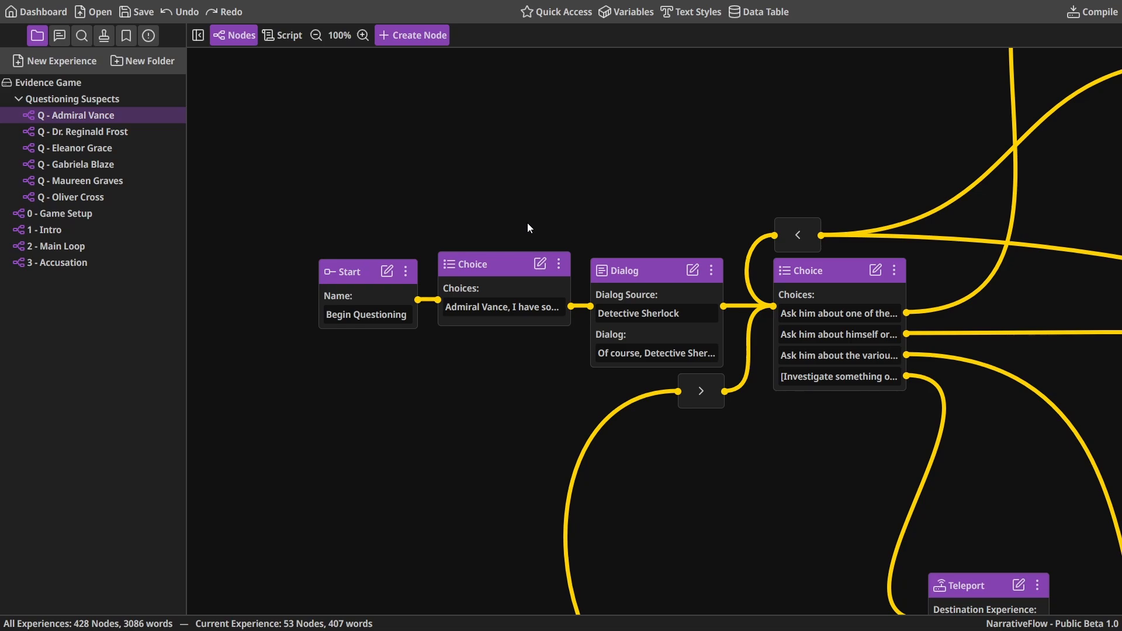
left_click_drag(529, 224, 507, 238)
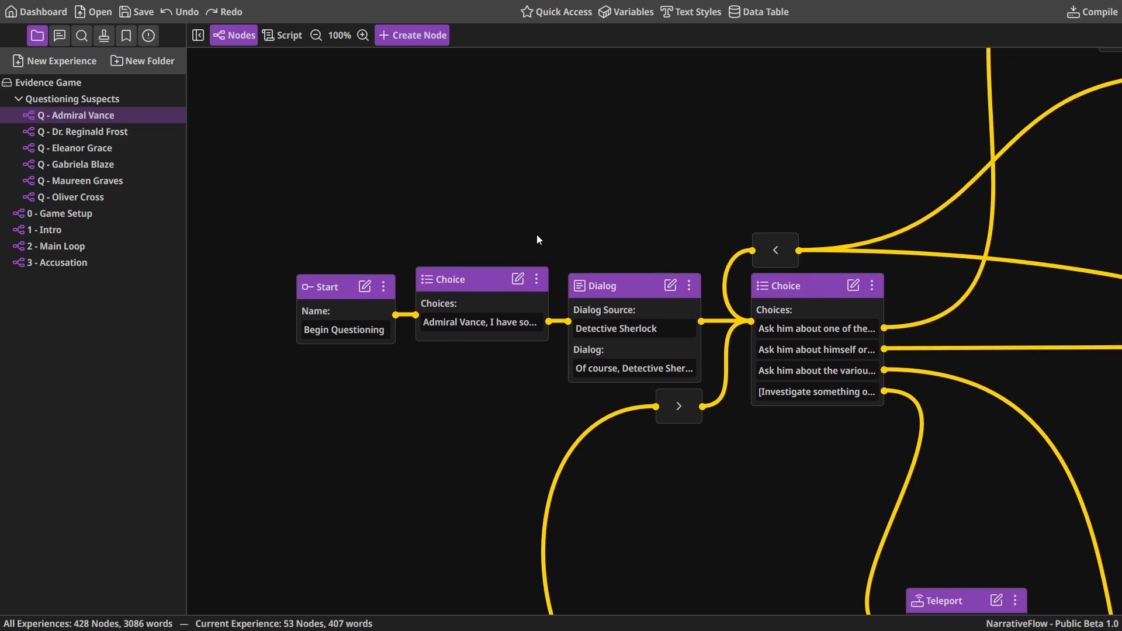